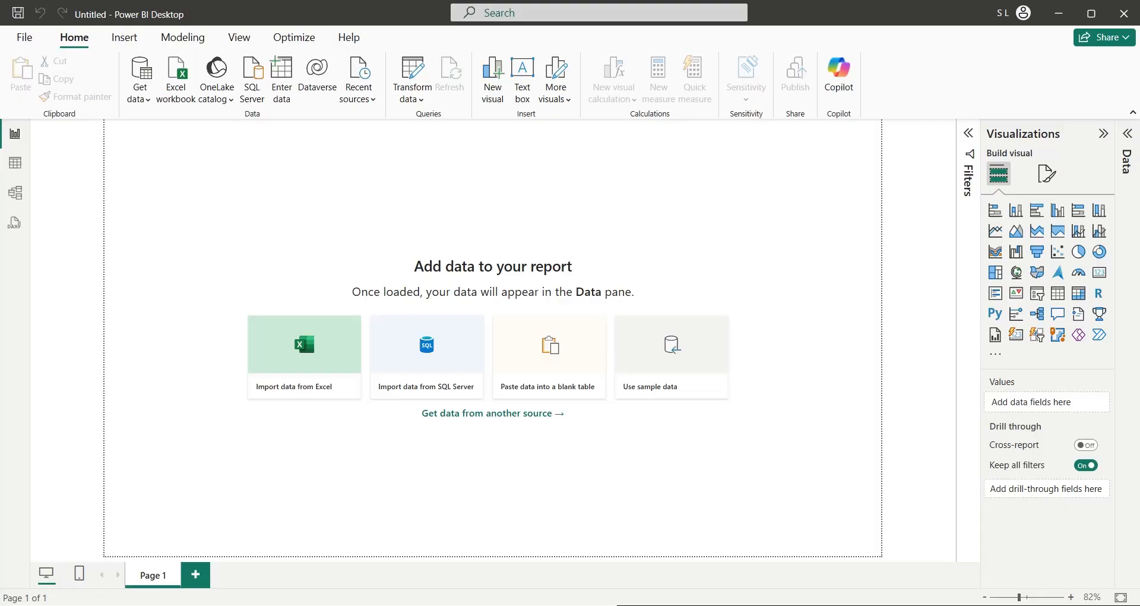
Load the Units table from the Universal.xlsx Excel workbook into the report
click(172, 95)
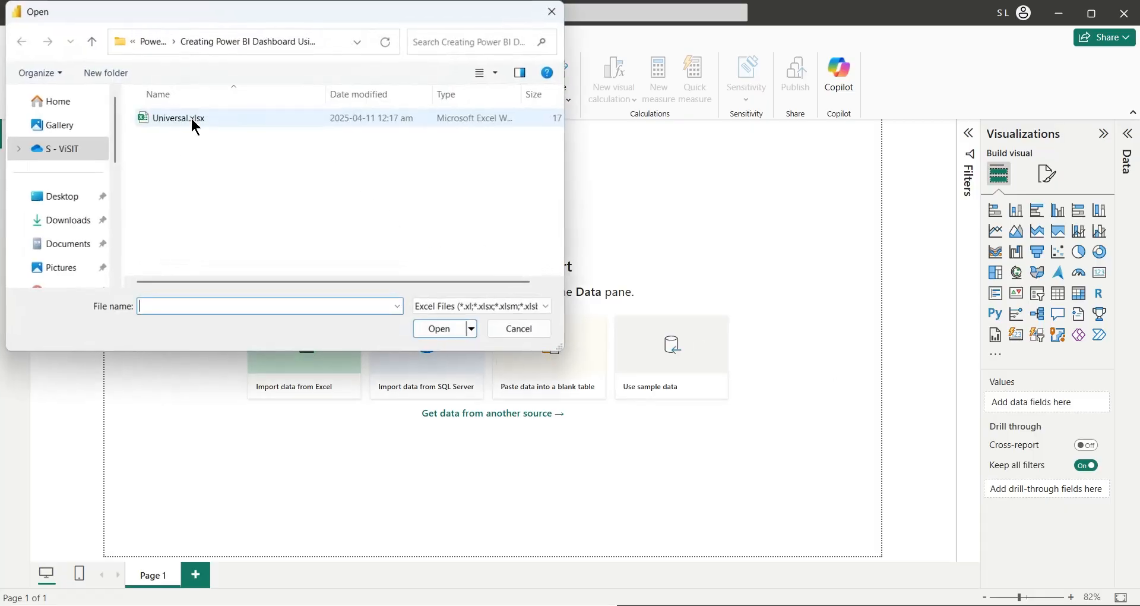
click(178, 120)
click(452, 337)
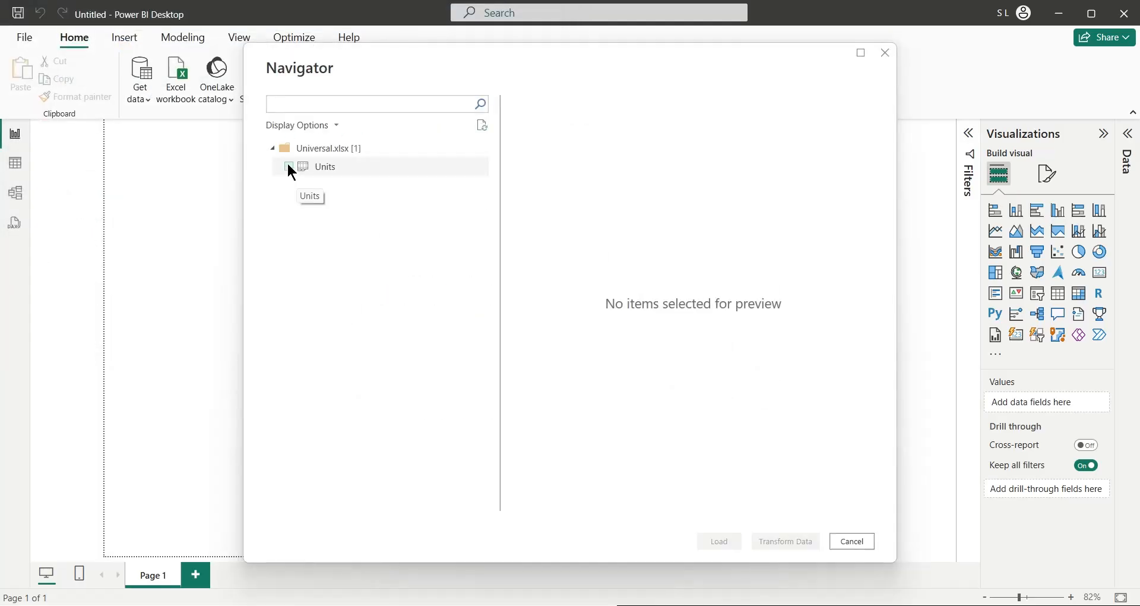
click(289, 167)
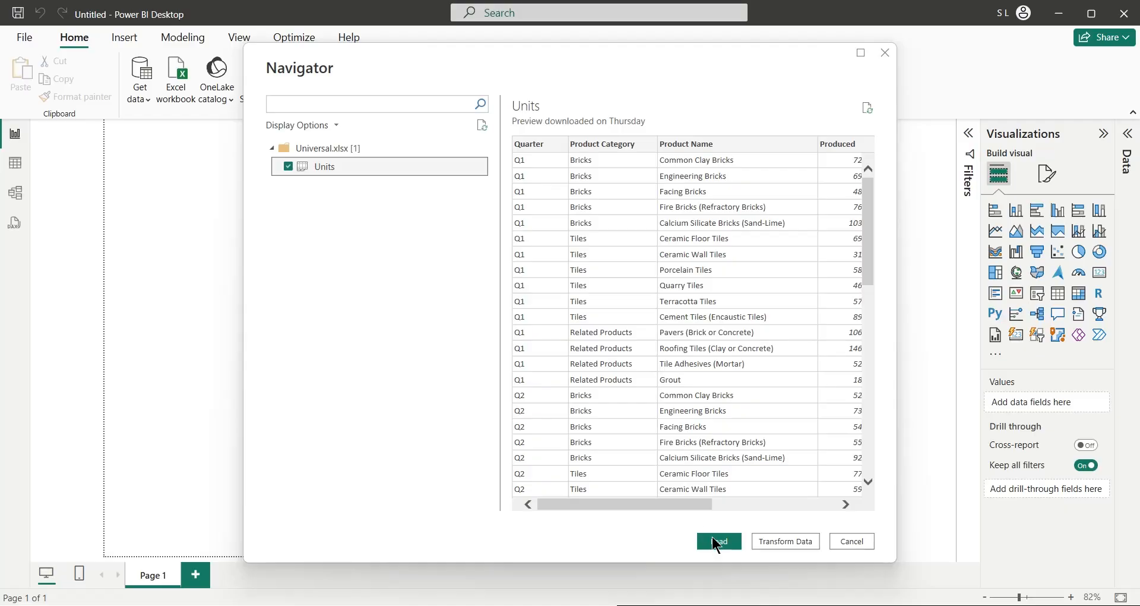
click(717, 543)
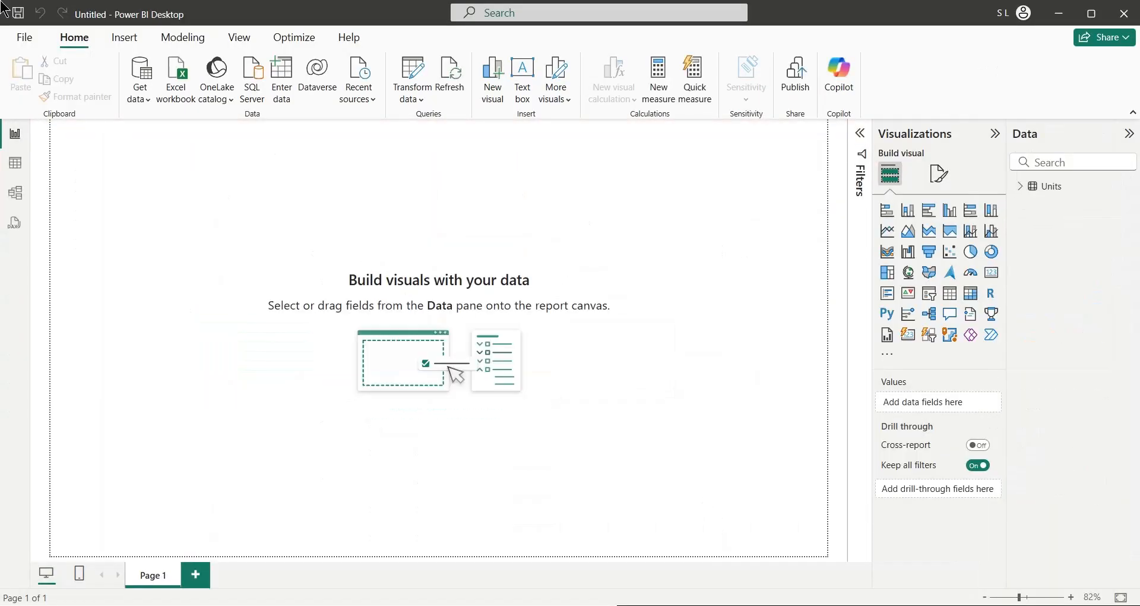
Expand the Units table to list its fields and show the report's page and all-pages filters
click(1021, 192)
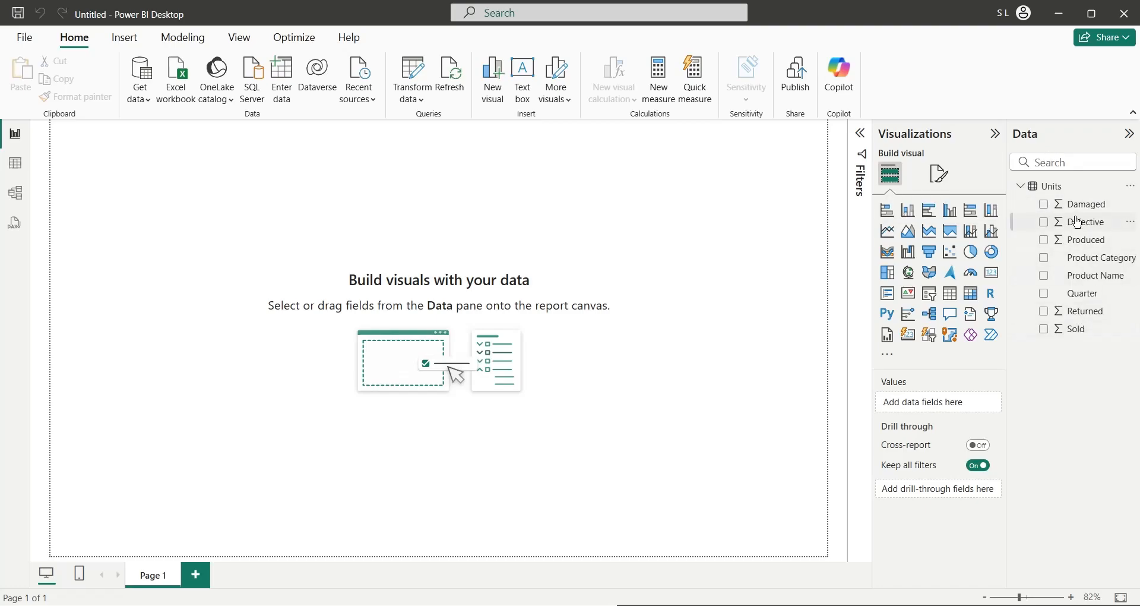
drag(212, 239, 608, 451)
click(861, 133)
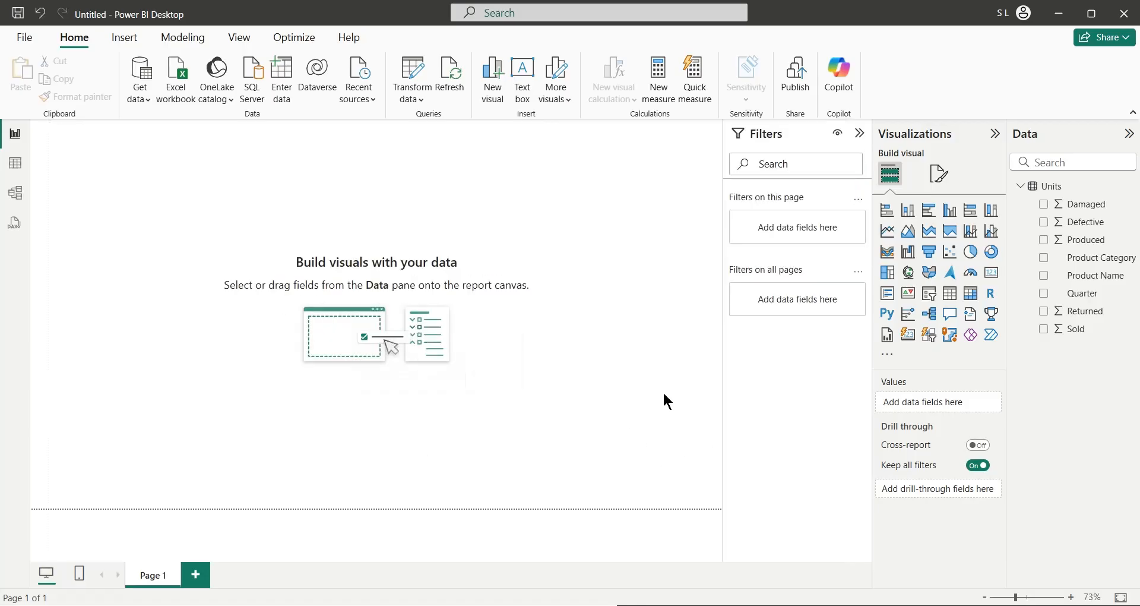
In the Q&A setup, review the synonyms of the Units table and add "broken" as an approved synonym for Damaged
click(181, 38)
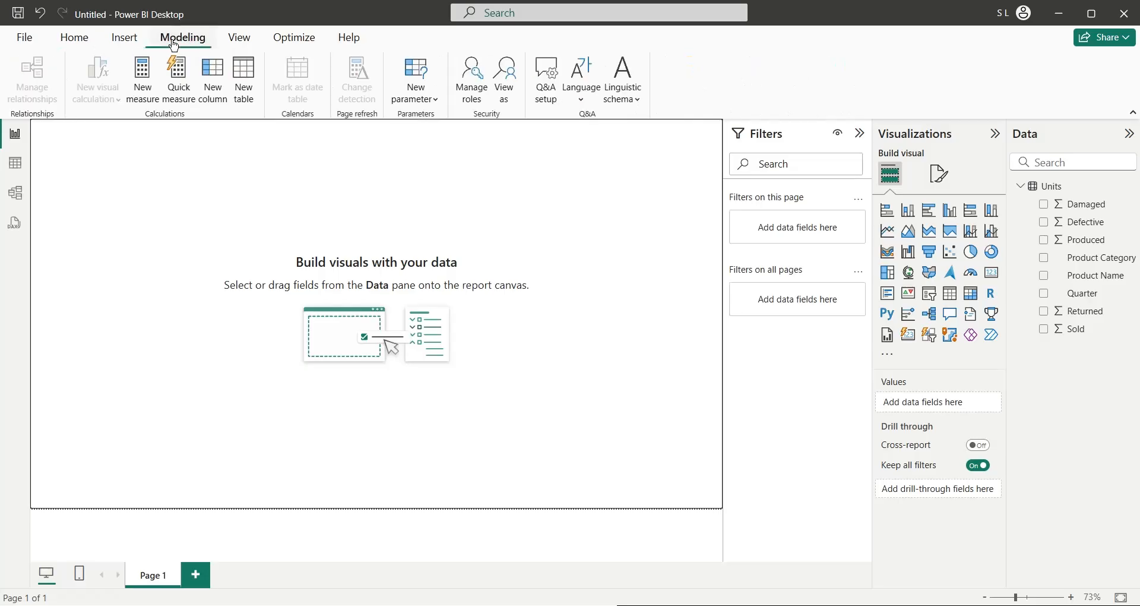
click(555, 98)
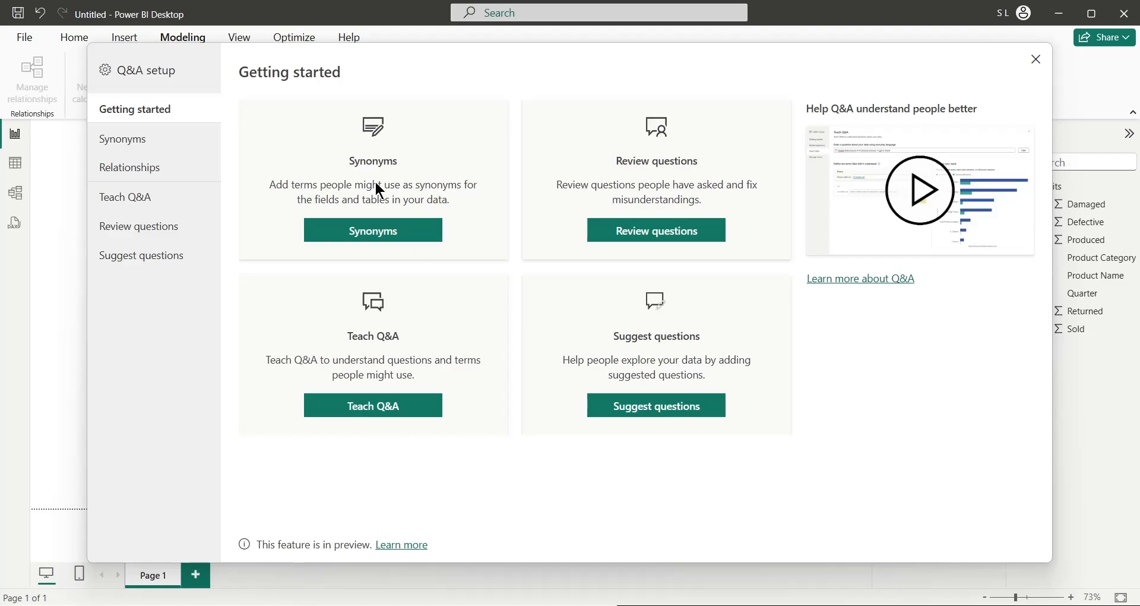
click(163, 145)
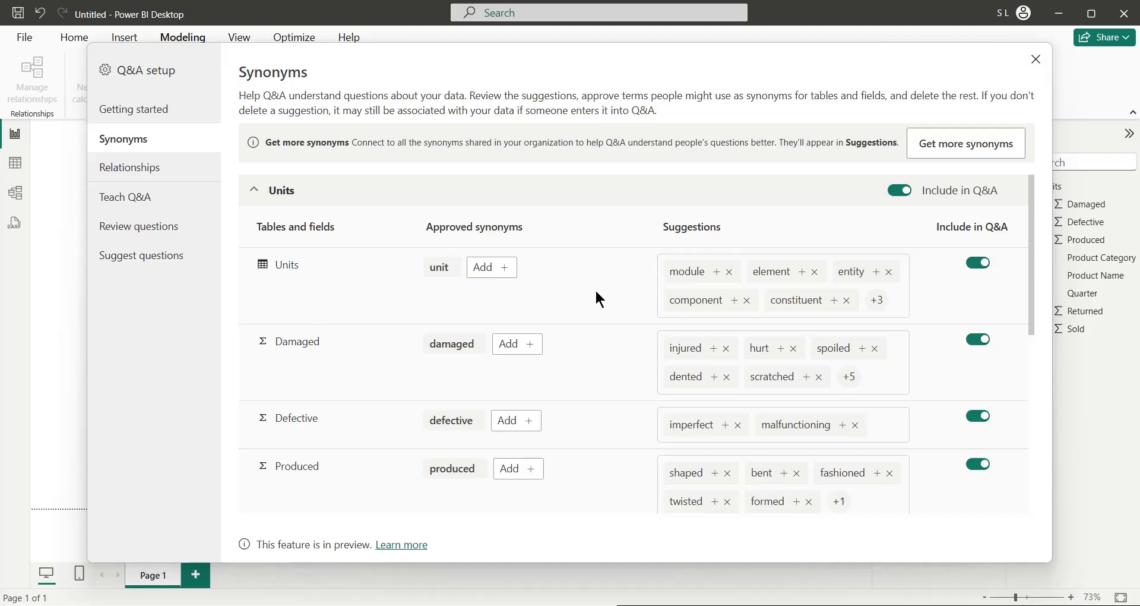
scroll(337, 348, down, 2)
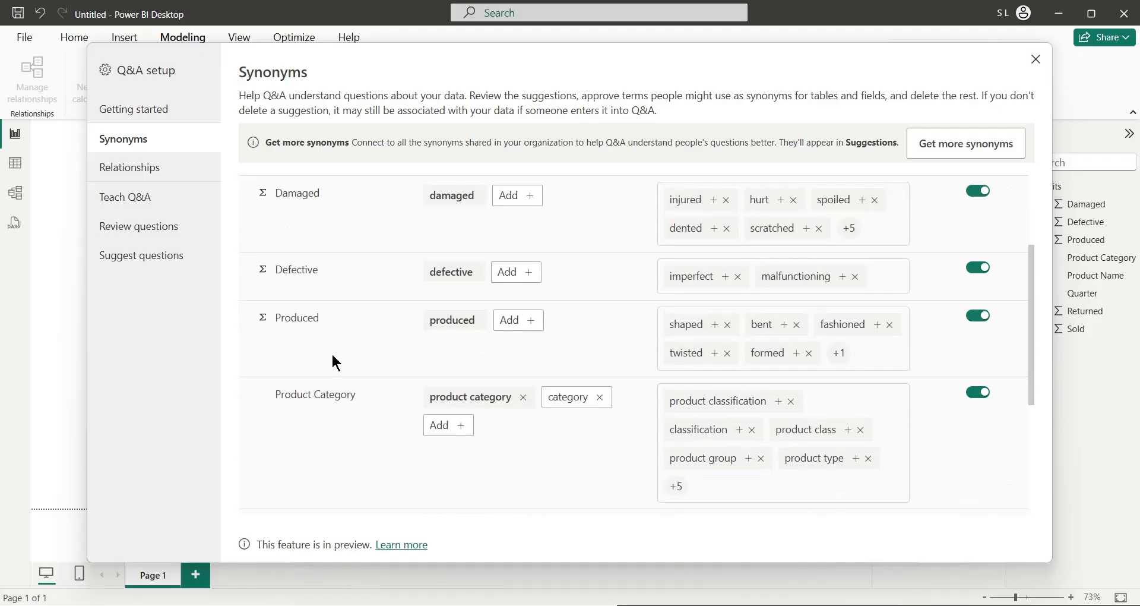
scroll(400, 284, up, 2)
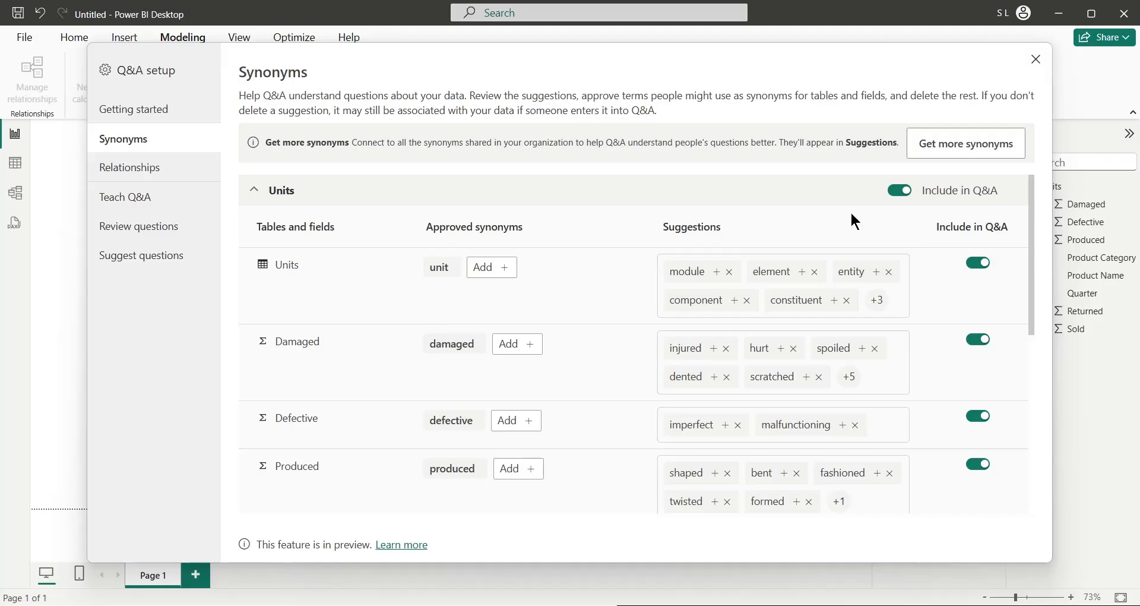
scroll(828, 374, down, 5)
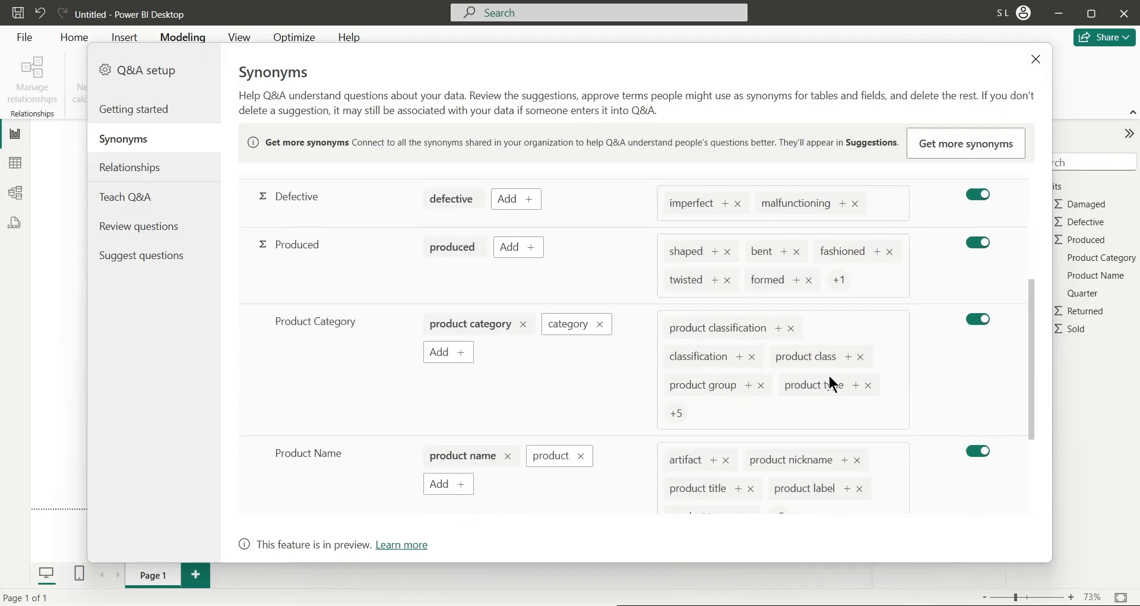
scroll(577, 310, up, 5)
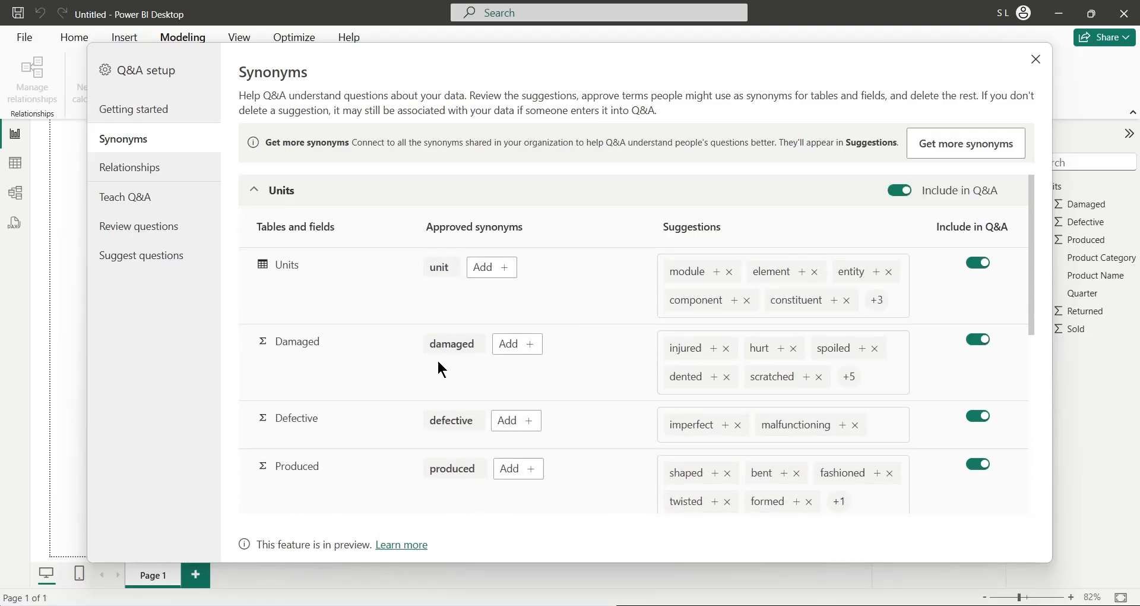
click(502, 345)
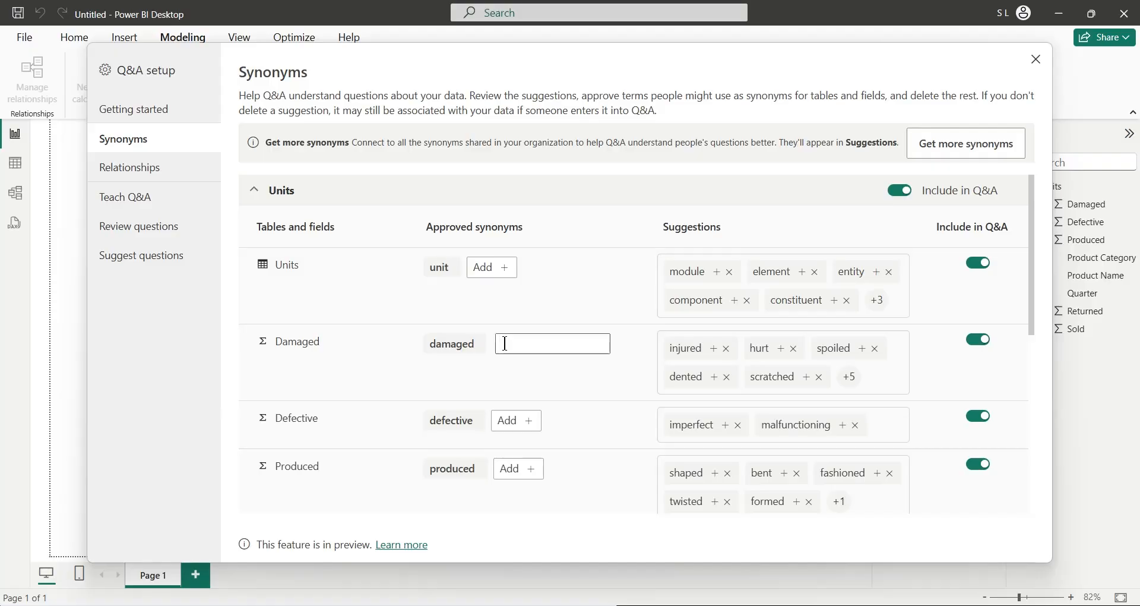
text(broken)
key(Return)
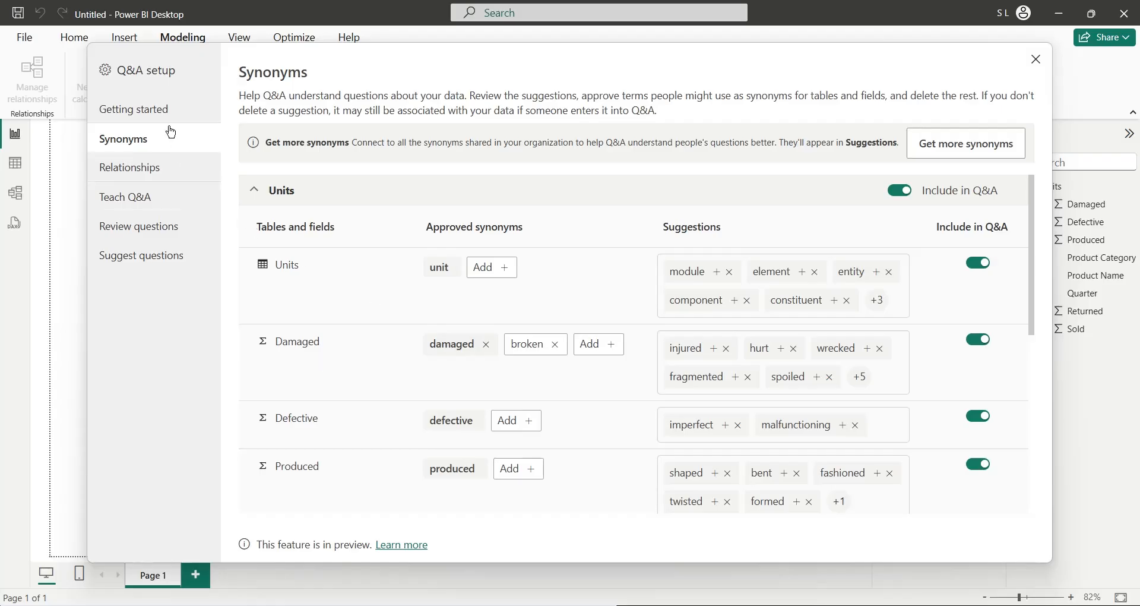
Open the linguistic relationship "Damaged indicates how damaged units are" and examine its relationship type options and measurement field choices
click(129, 172)
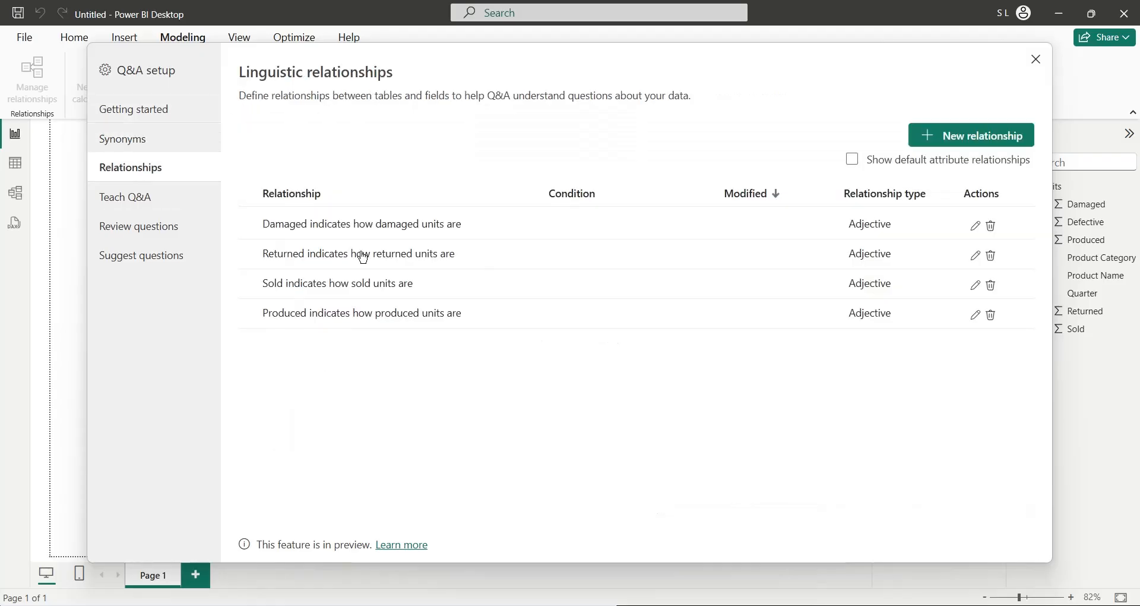
click(401, 226)
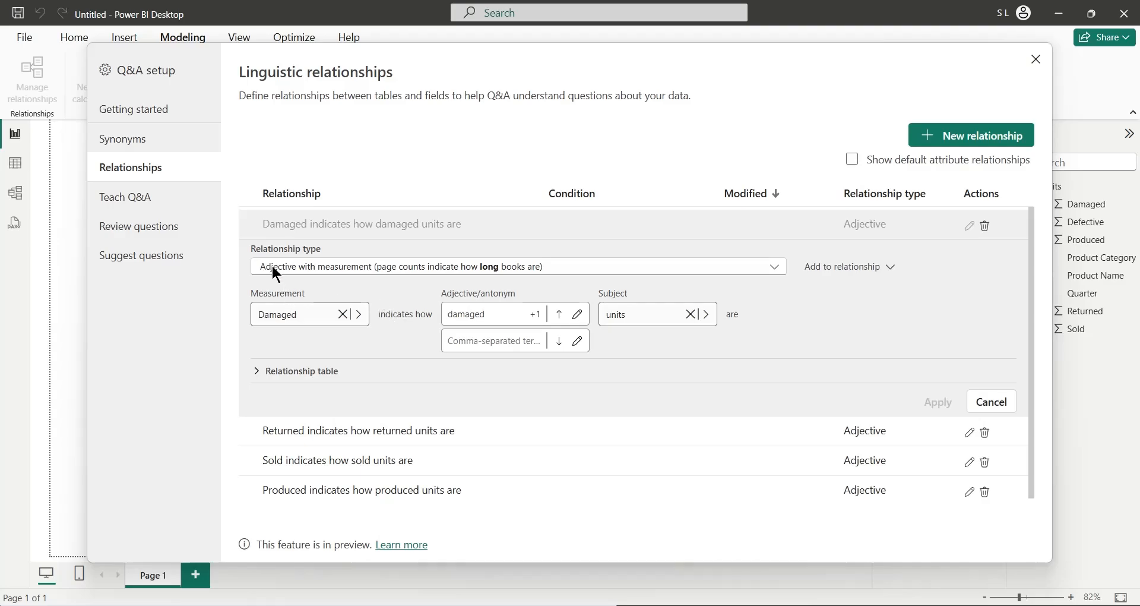
click(469, 268)
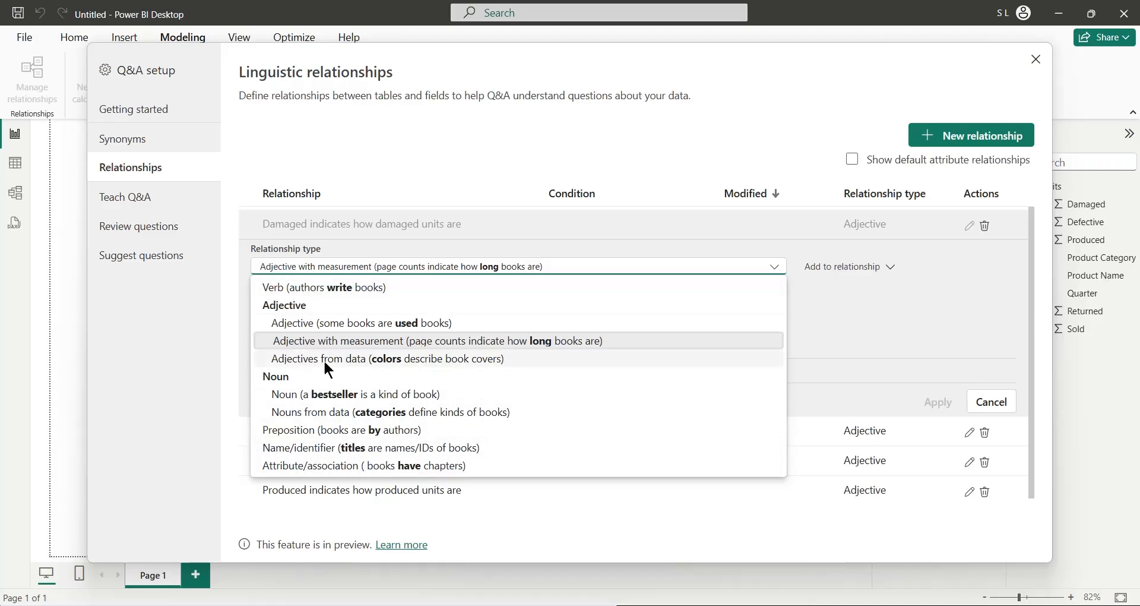
click(323, 240)
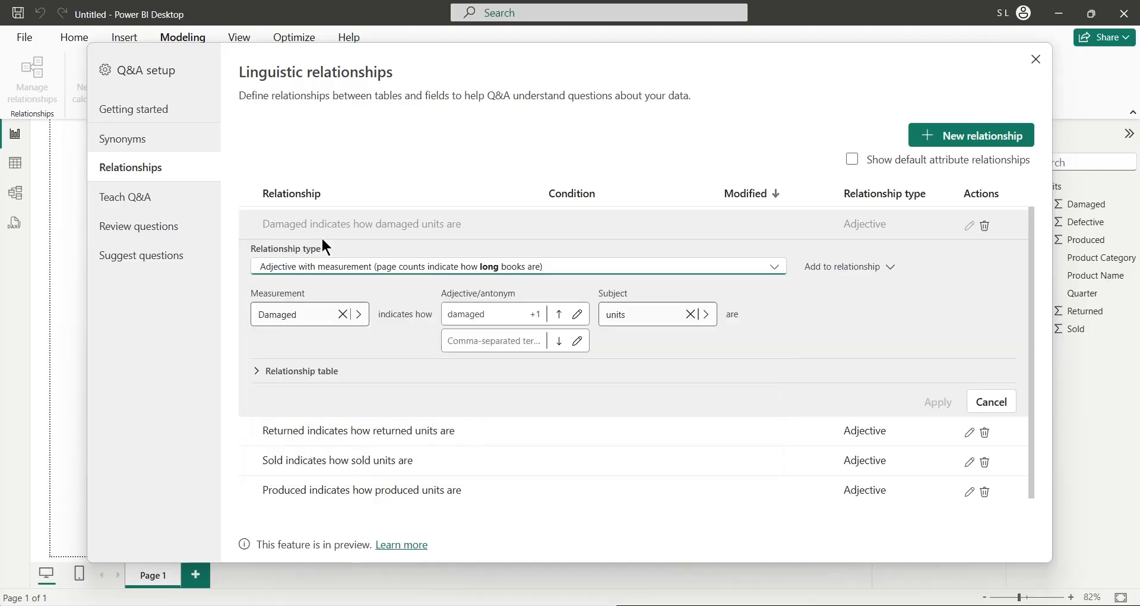
click(299, 315)
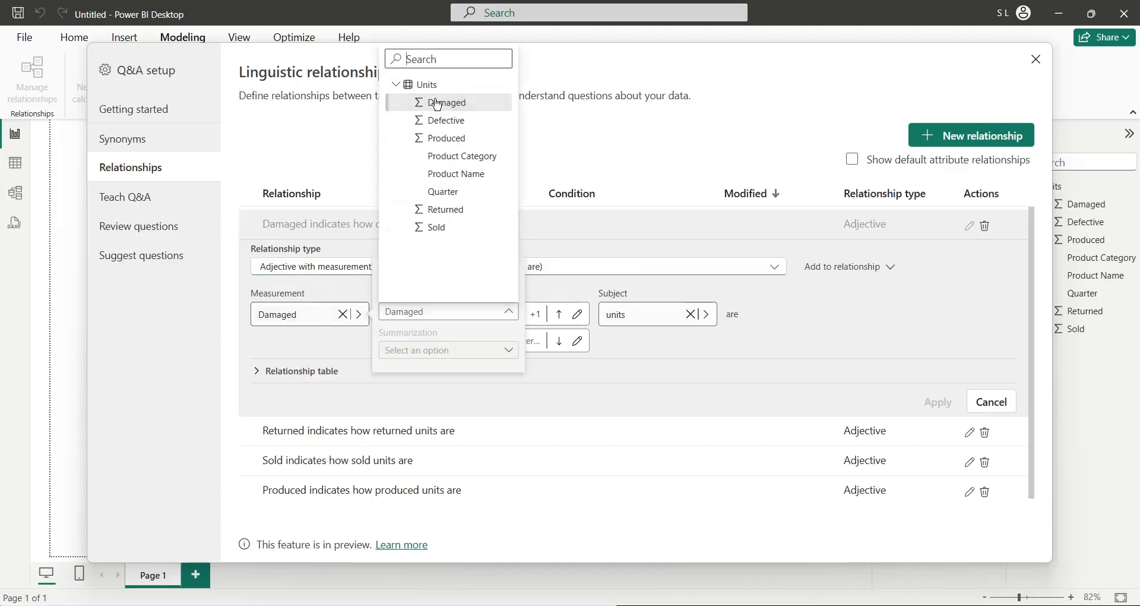
click(302, 335)
click(350, 356)
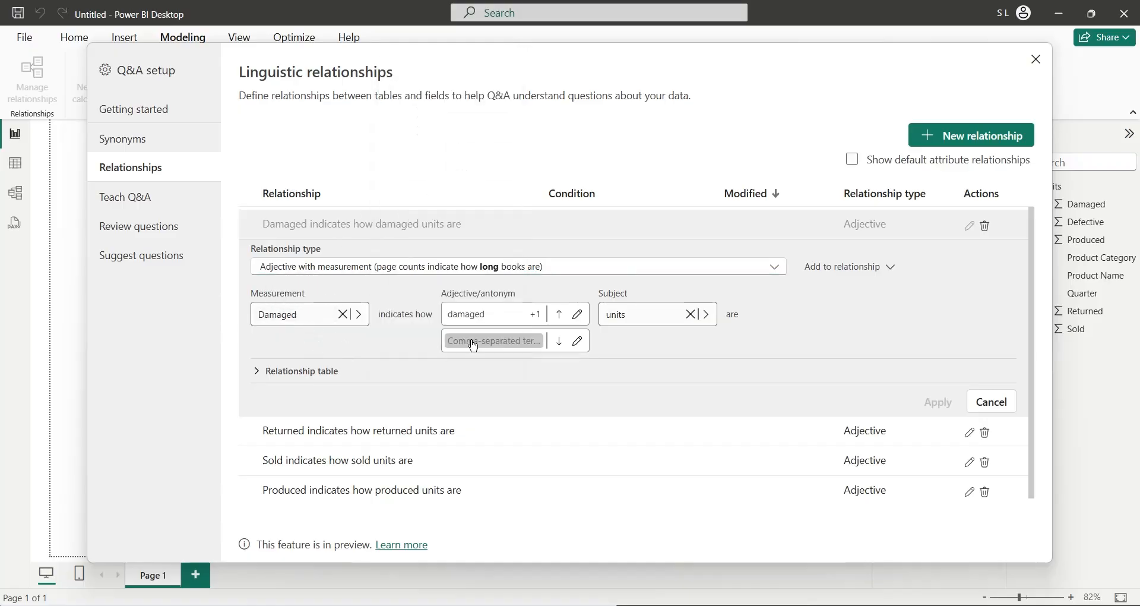
Add "shattered" to the adjectives of the Damaged relationship and save the changes
click(507, 320)
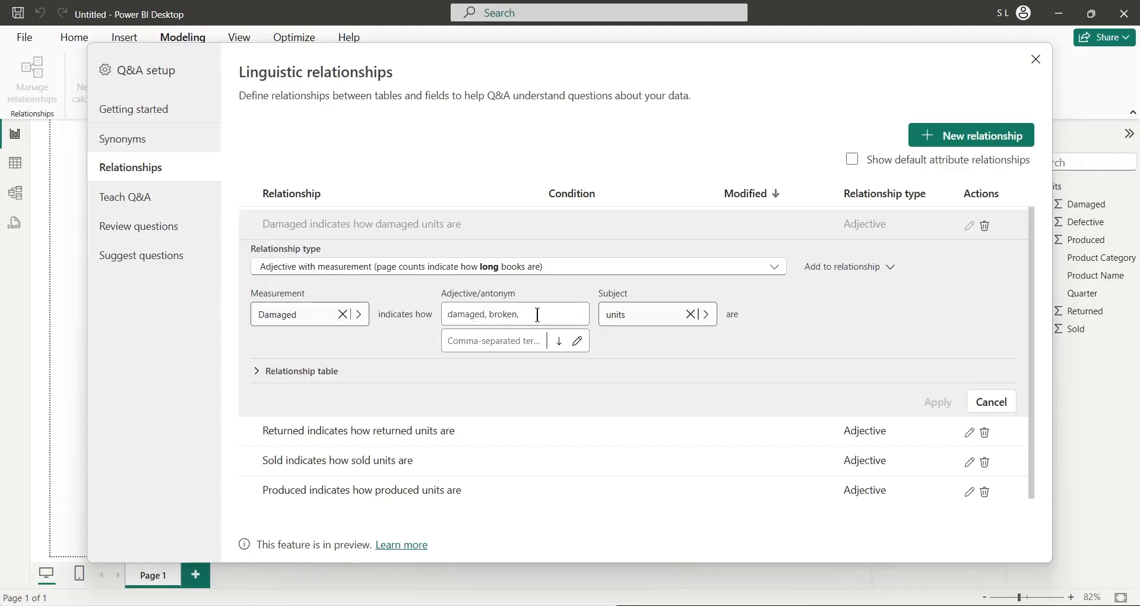
text(shattered)
key(Return)
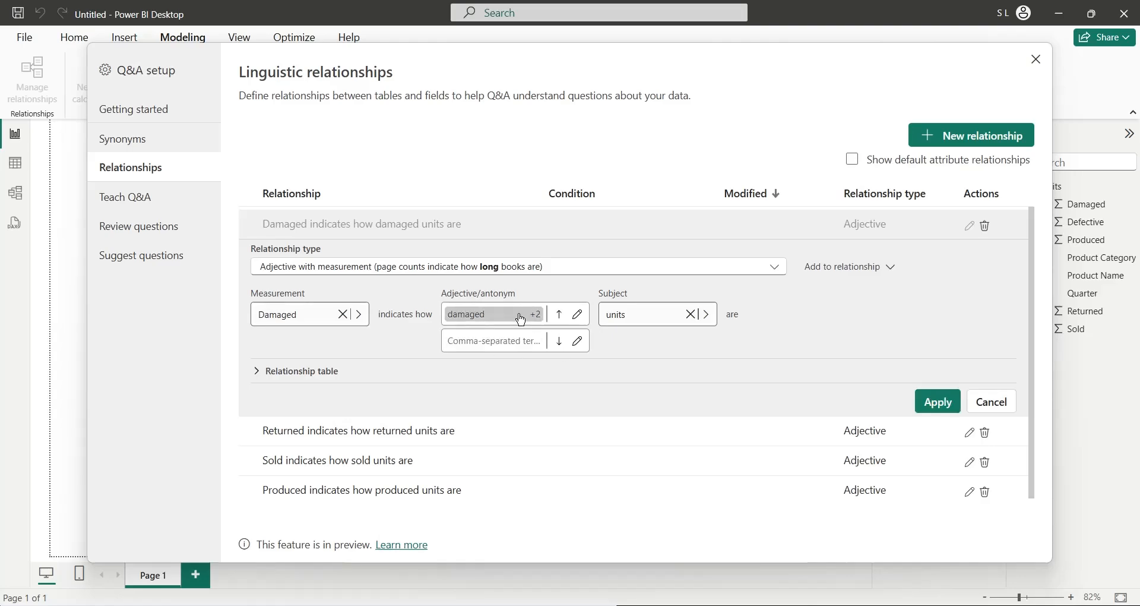
click(521, 320)
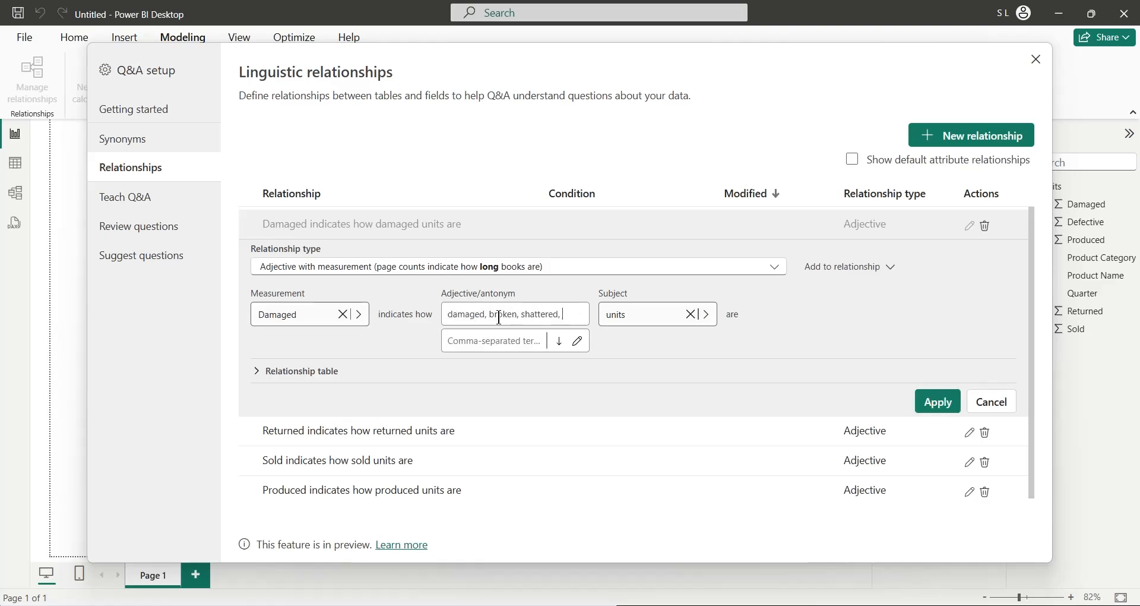
click(152, 146)
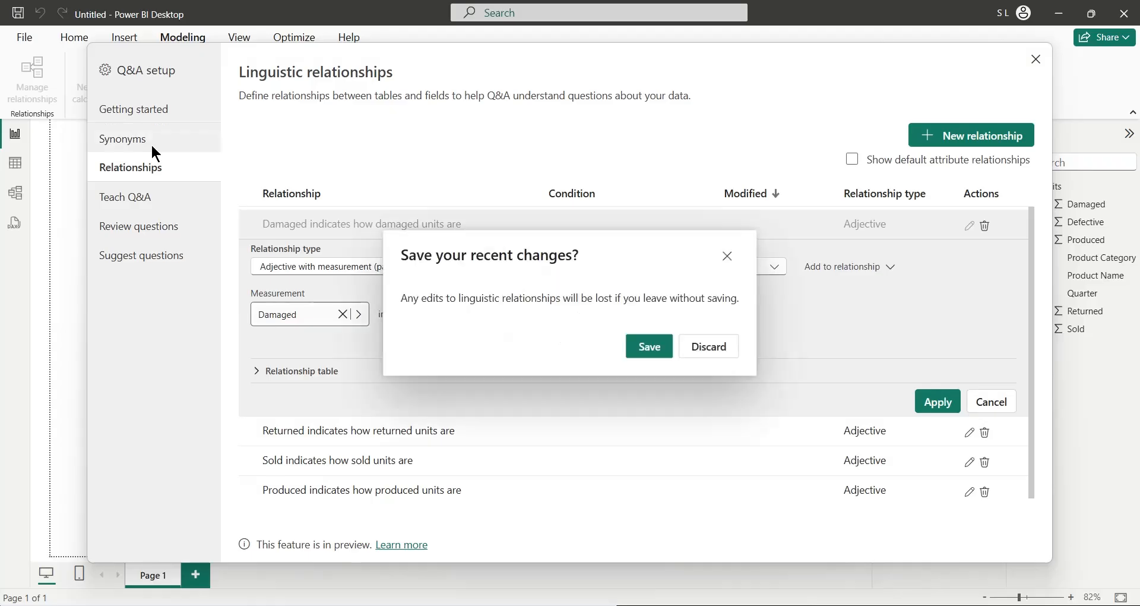
click(648, 346)
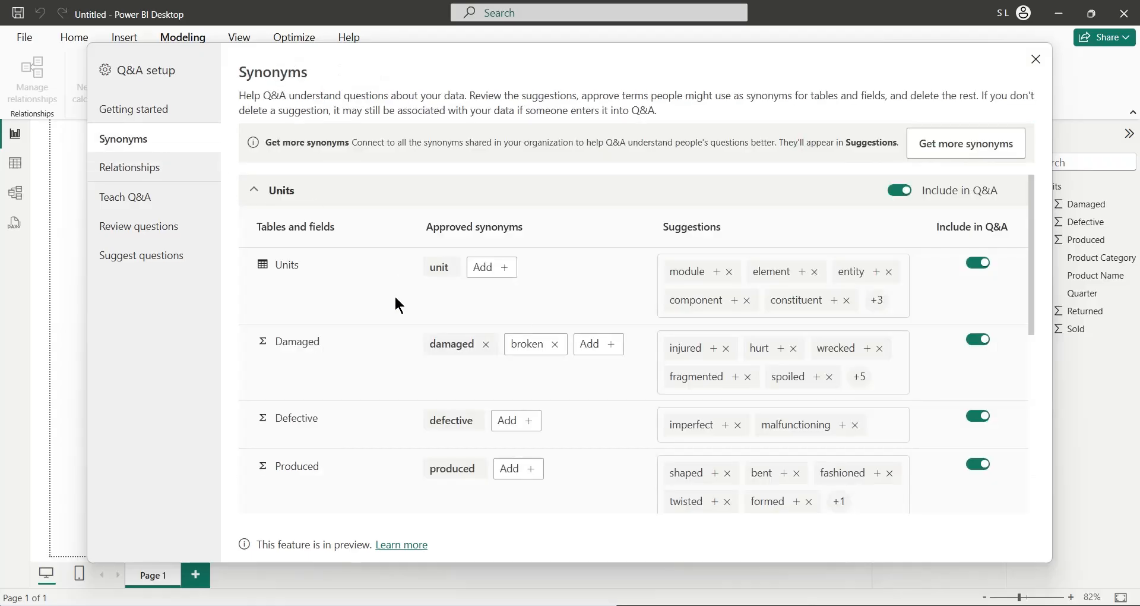
Reopen the Damaged linguistic relationship and examine its subject field choices and relationship table
click(152, 169)
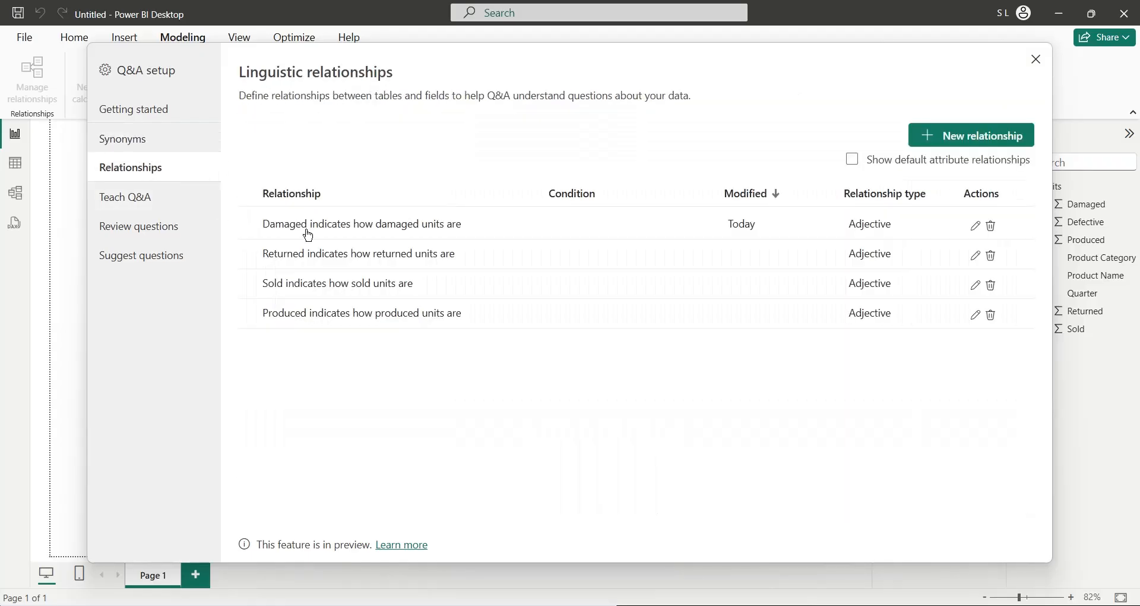
click(397, 230)
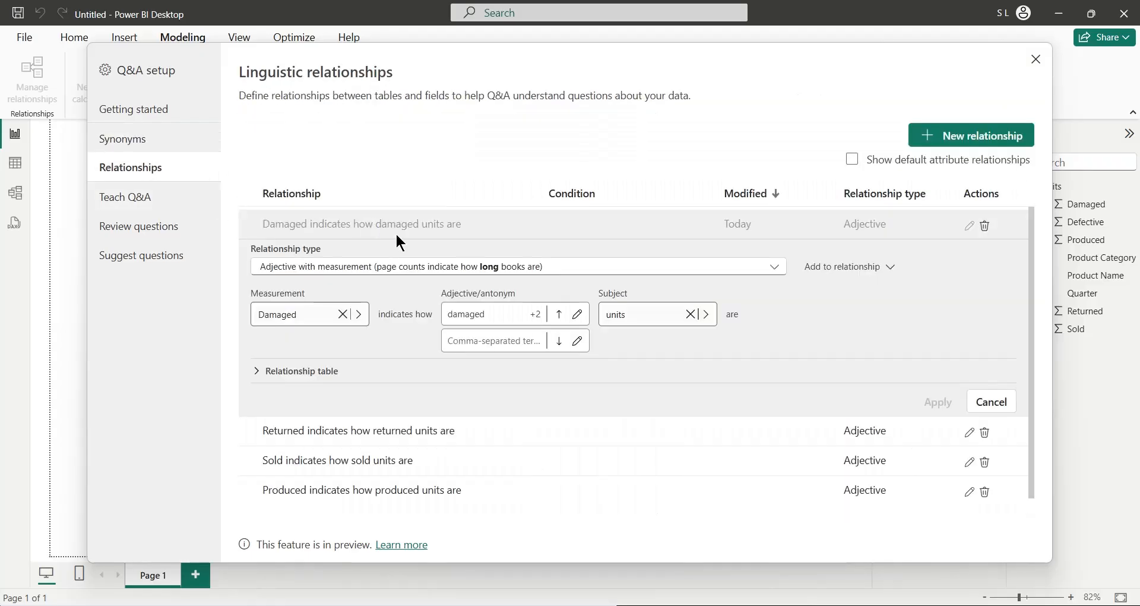
click(650, 318)
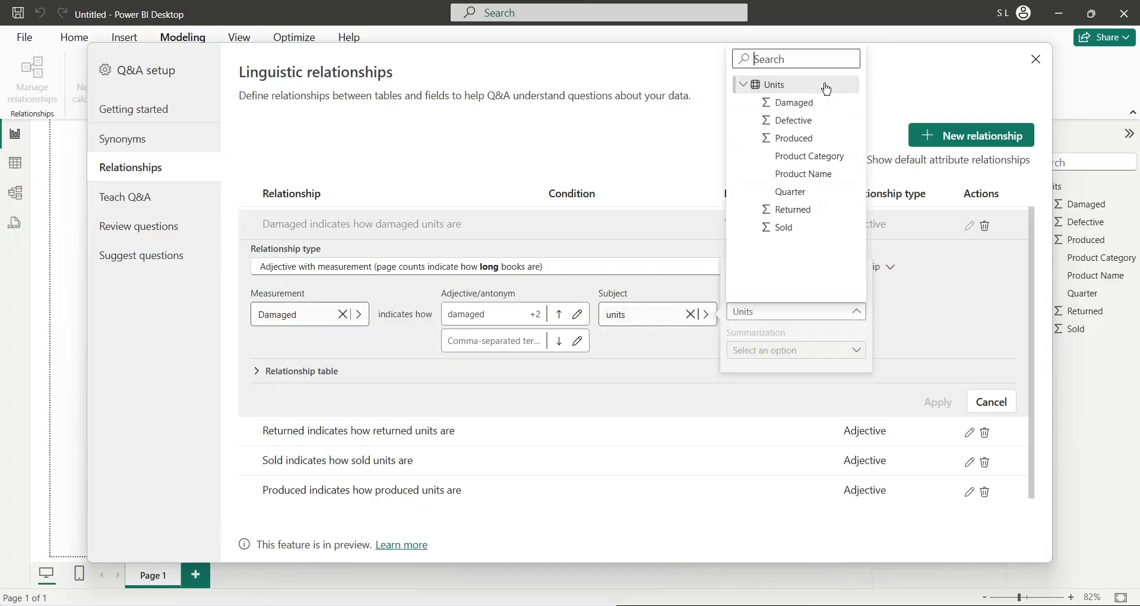
click(651, 319)
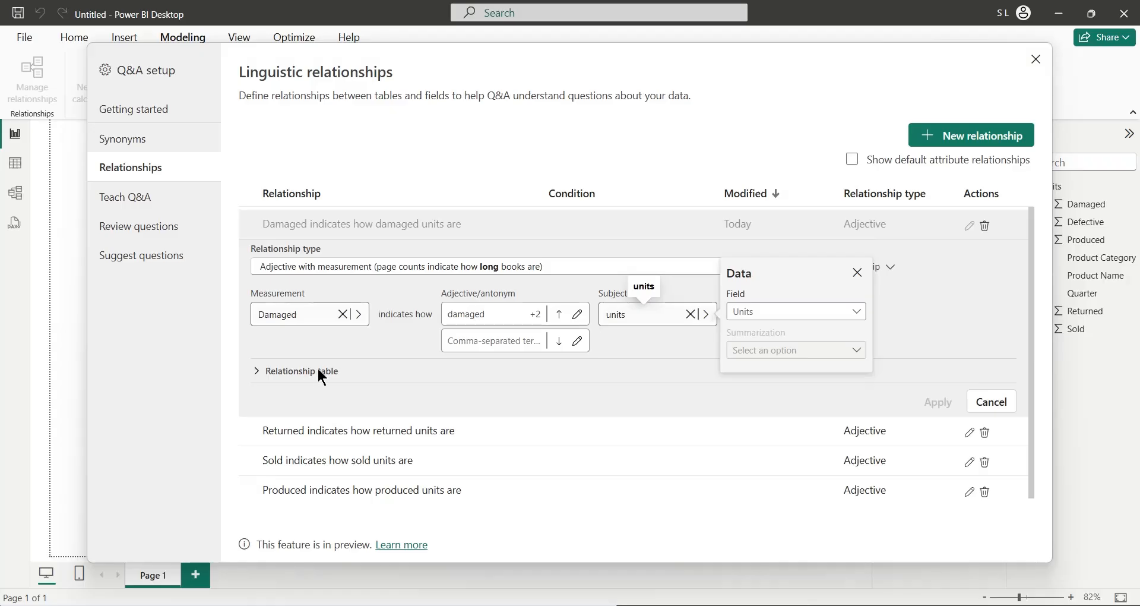
click(368, 370)
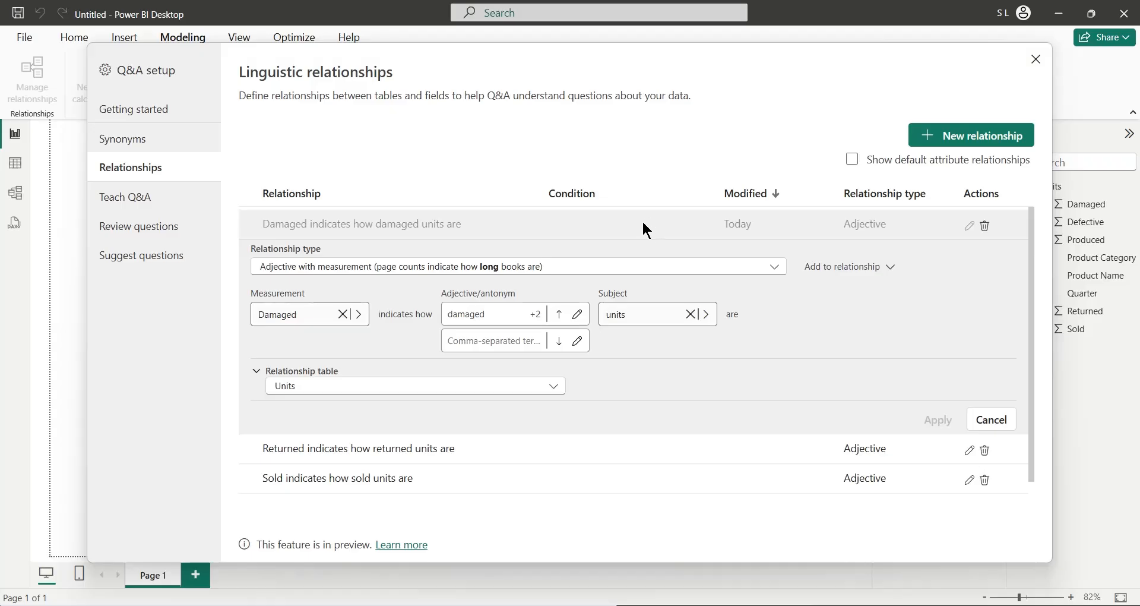
Sort the linguistic relationships by relationship name in ascending order and show the default attribute relationships
click(309, 196)
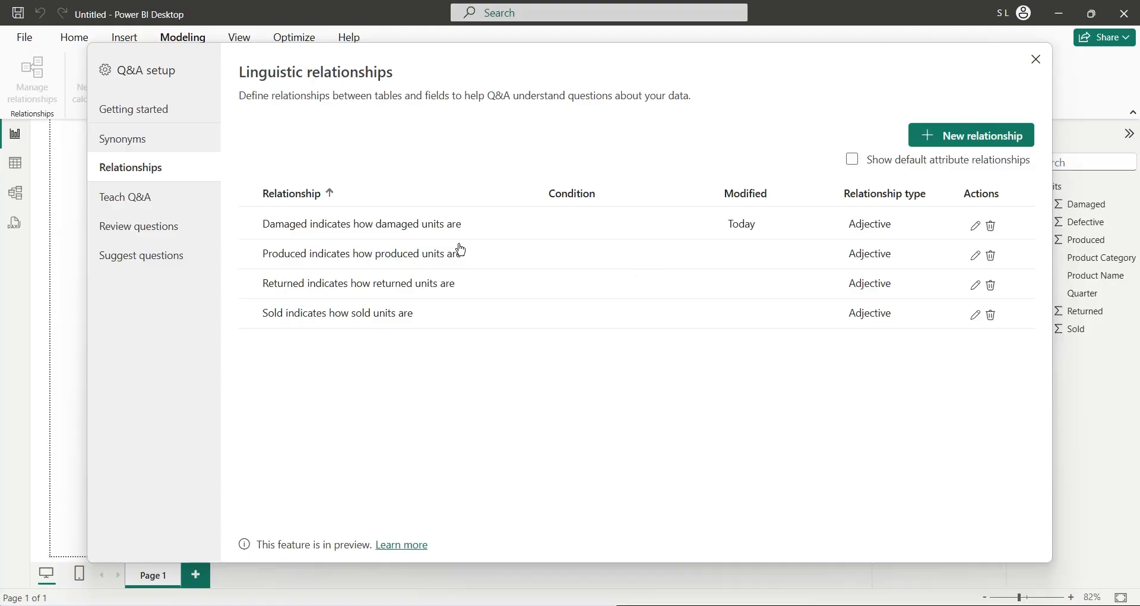
click(852, 159)
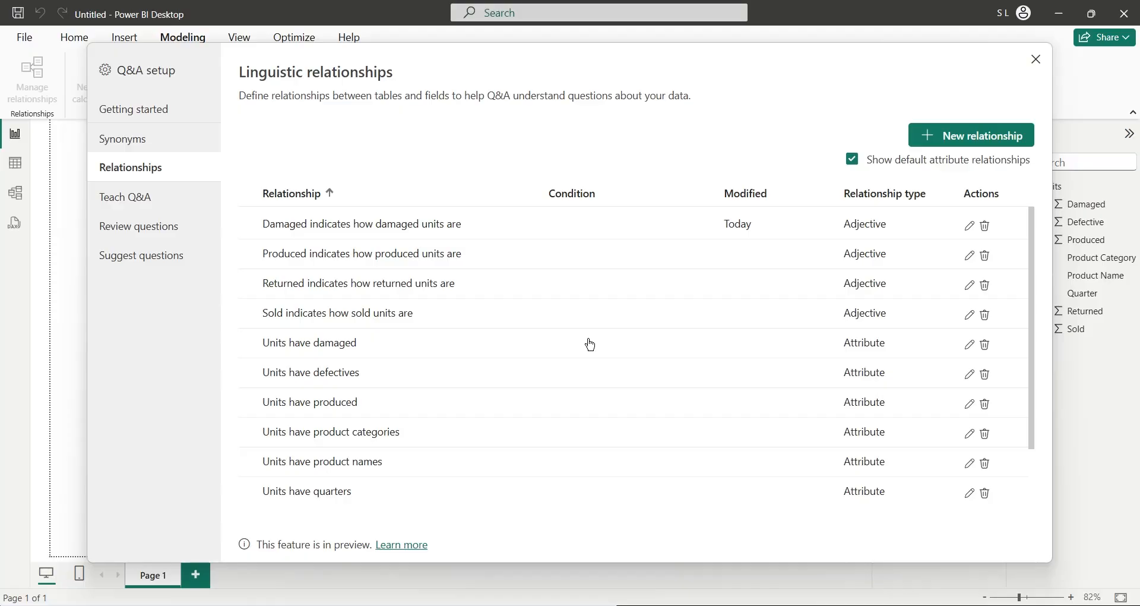
Submit the question "units sold by quarter" in Teach Q&A to preview its result
click(151, 202)
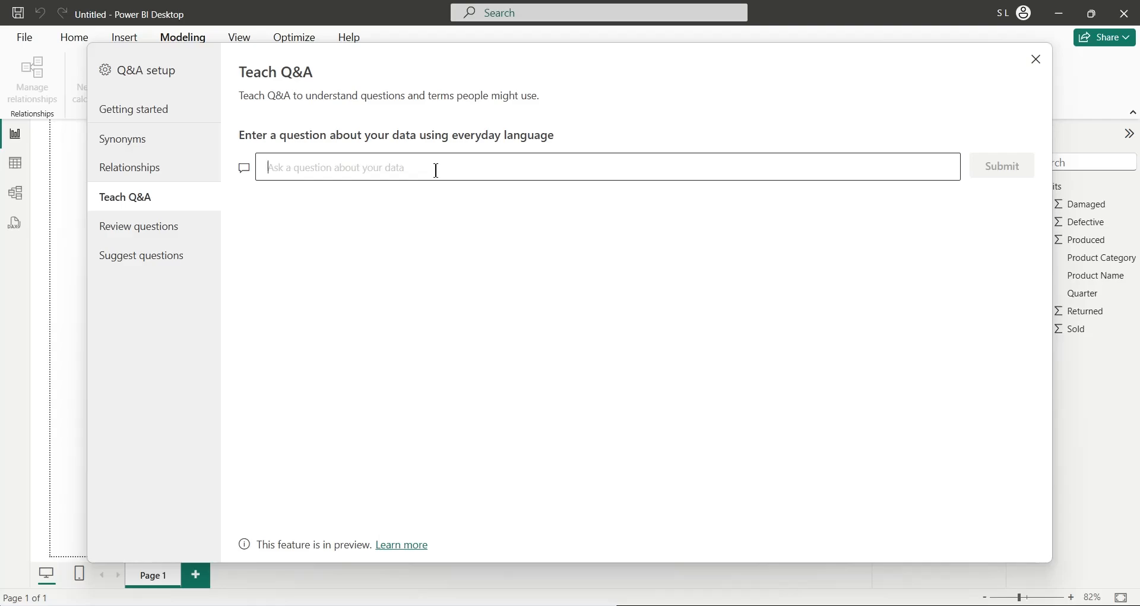
text(its sold)
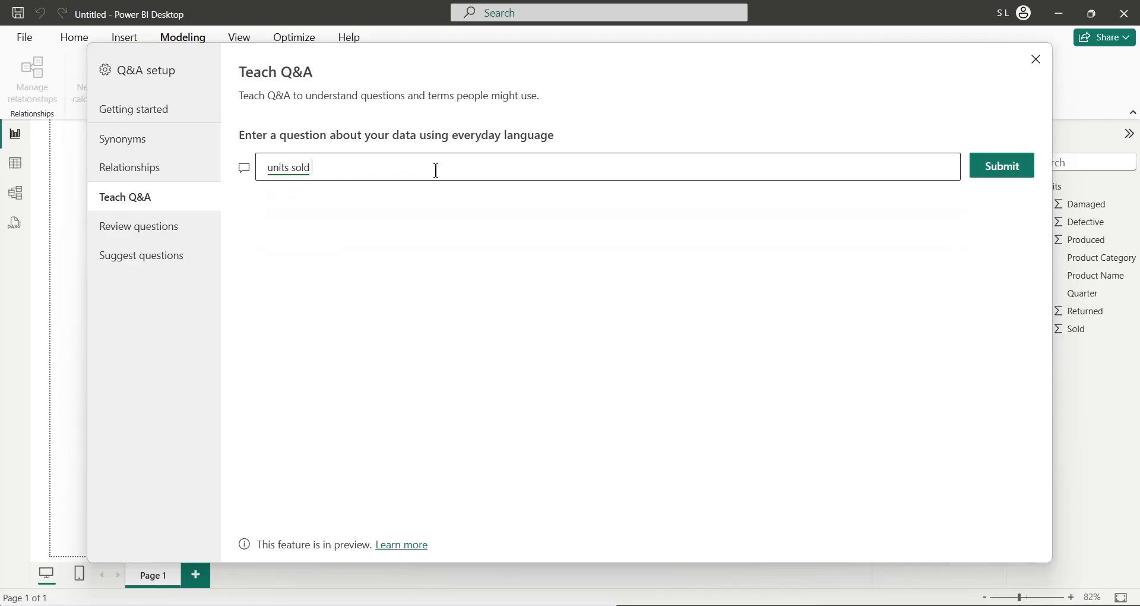
text( by quarter)
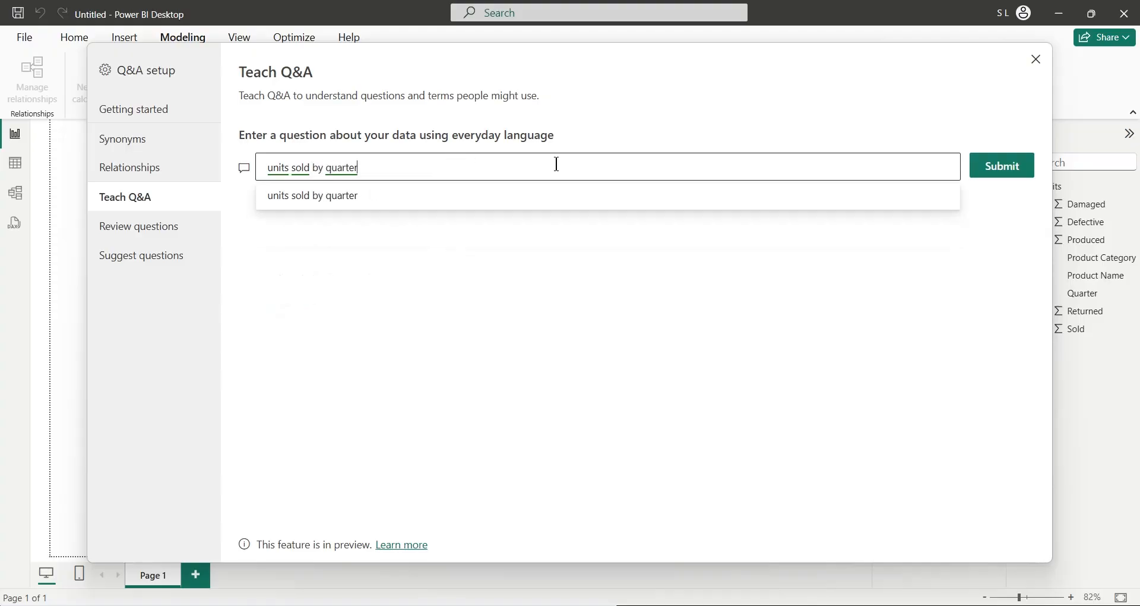
click(1008, 172)
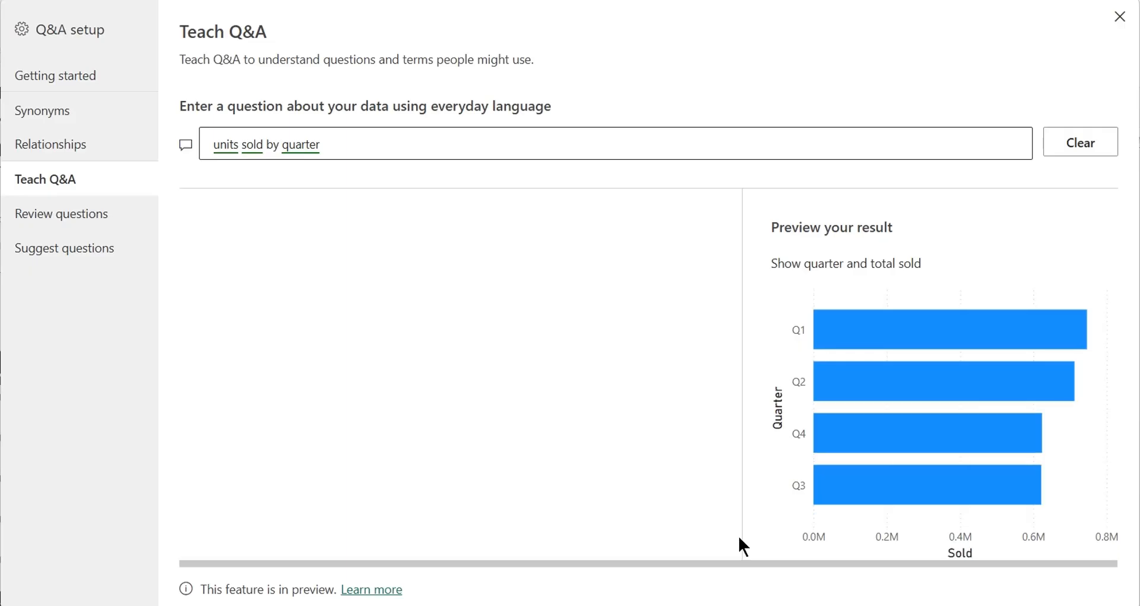
Change the taught question to "qa by quarter", define Qa as referring to "passed", and save the definition
drag(266, 146, 176, 143)
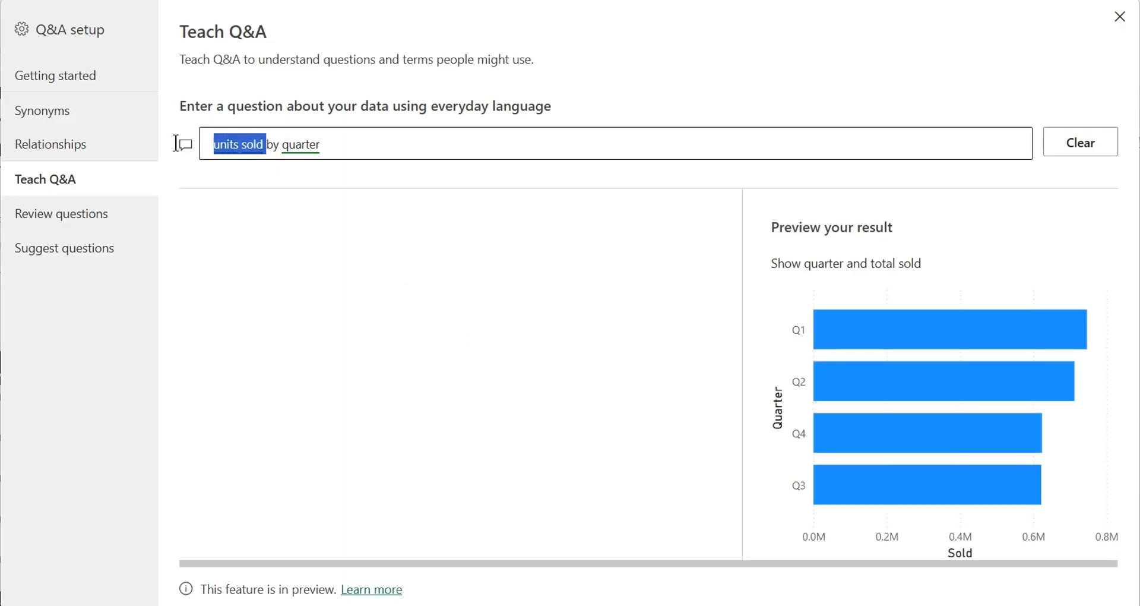
text(qa)
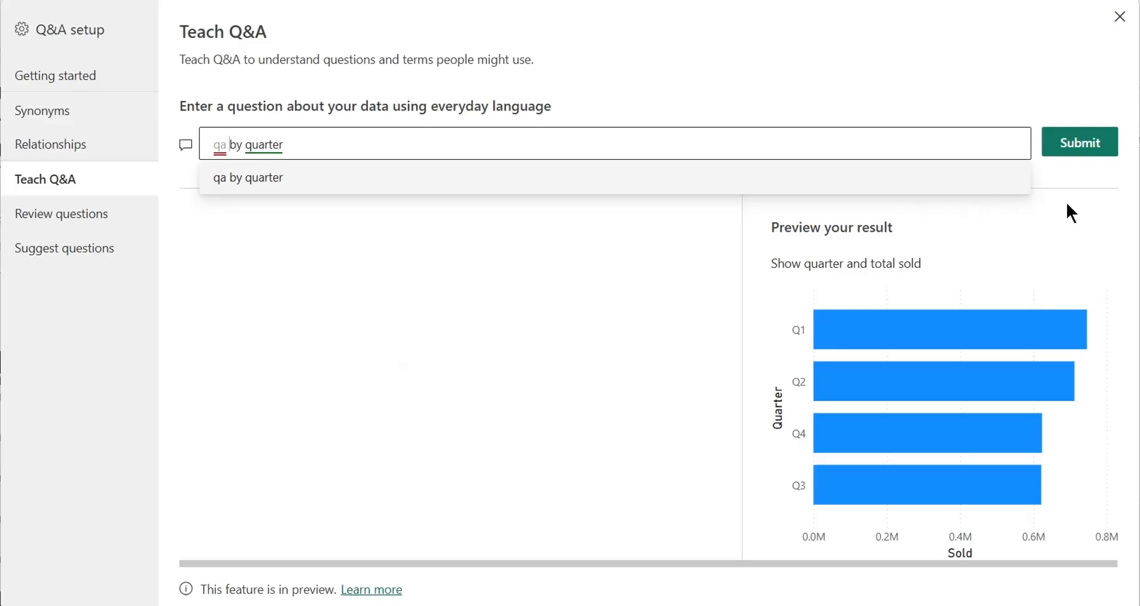
click(1088, 154)
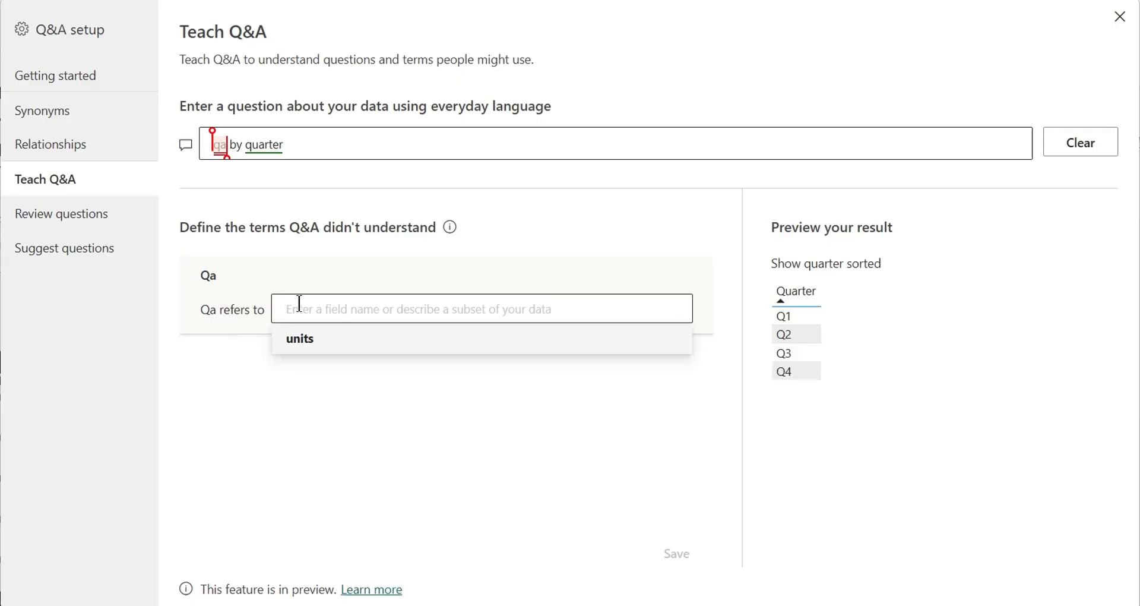
text(passed)
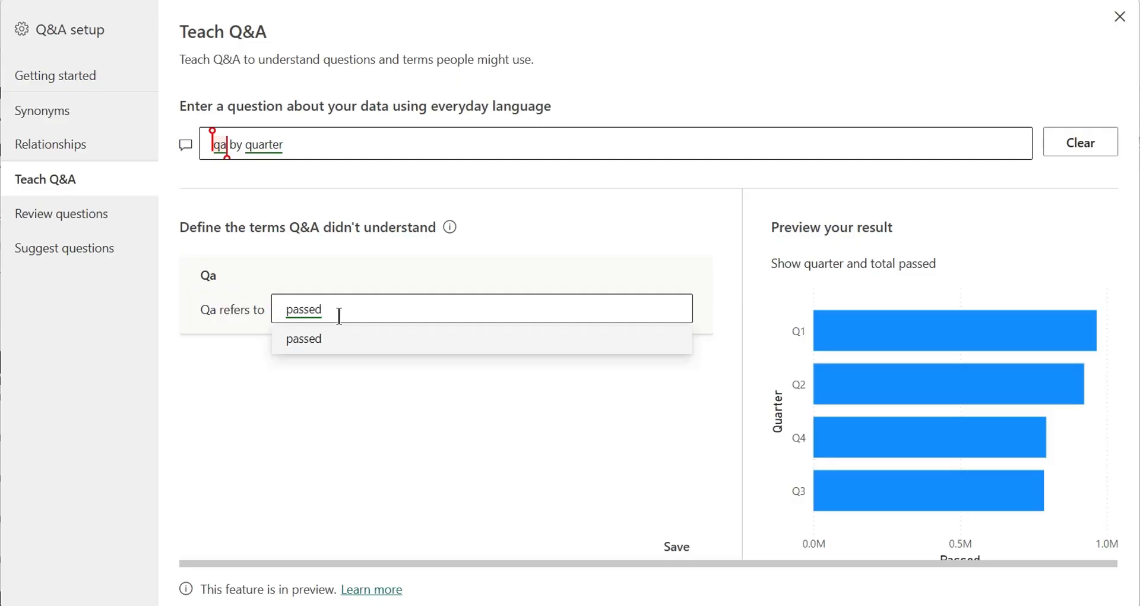
double_click(321, 310)
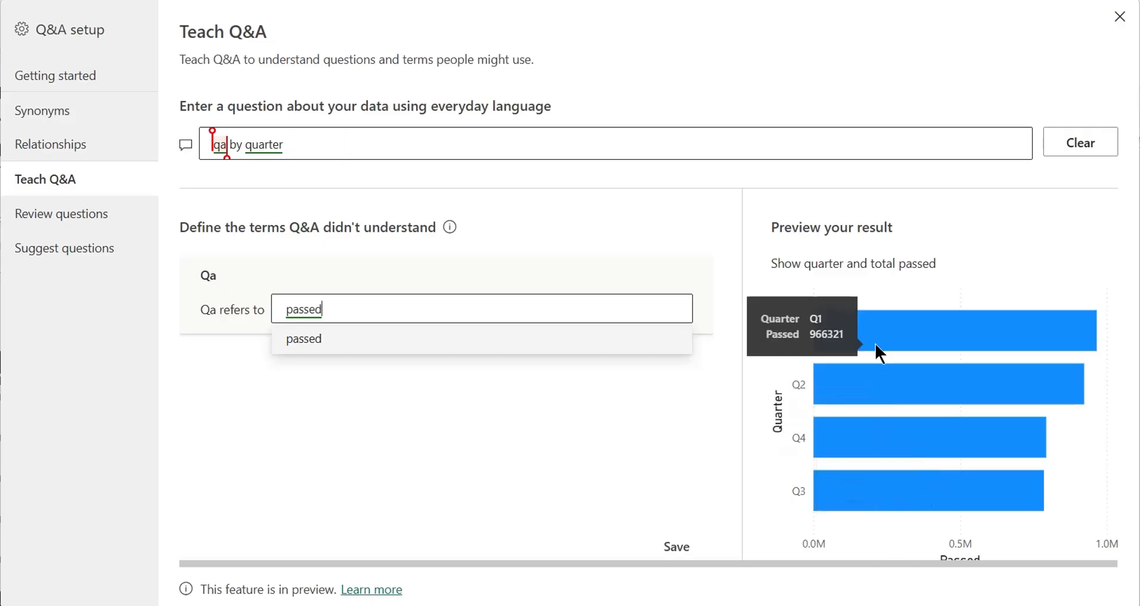
click(674, 545)
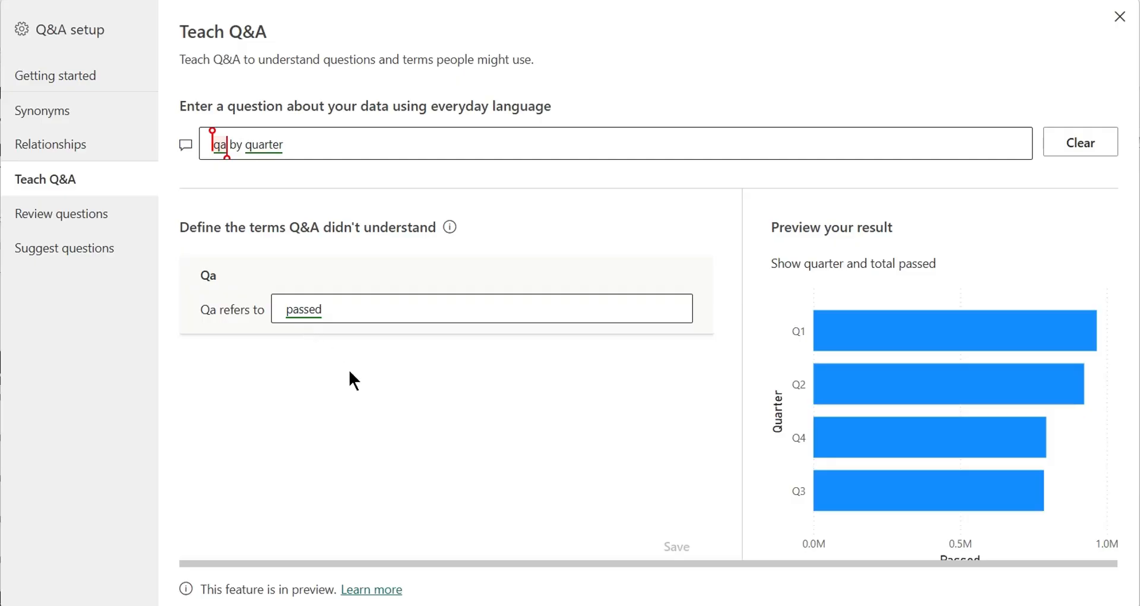
Look at the Review questions and Suggest questions pages, and close the Q&A setup
click(97, 221)
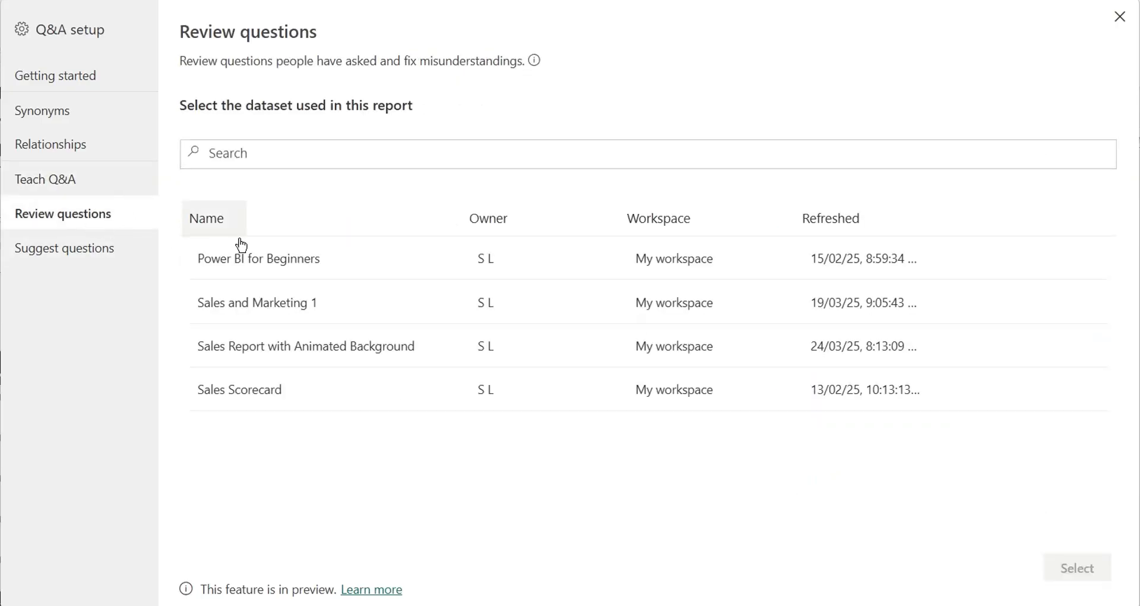
click(86, 256)
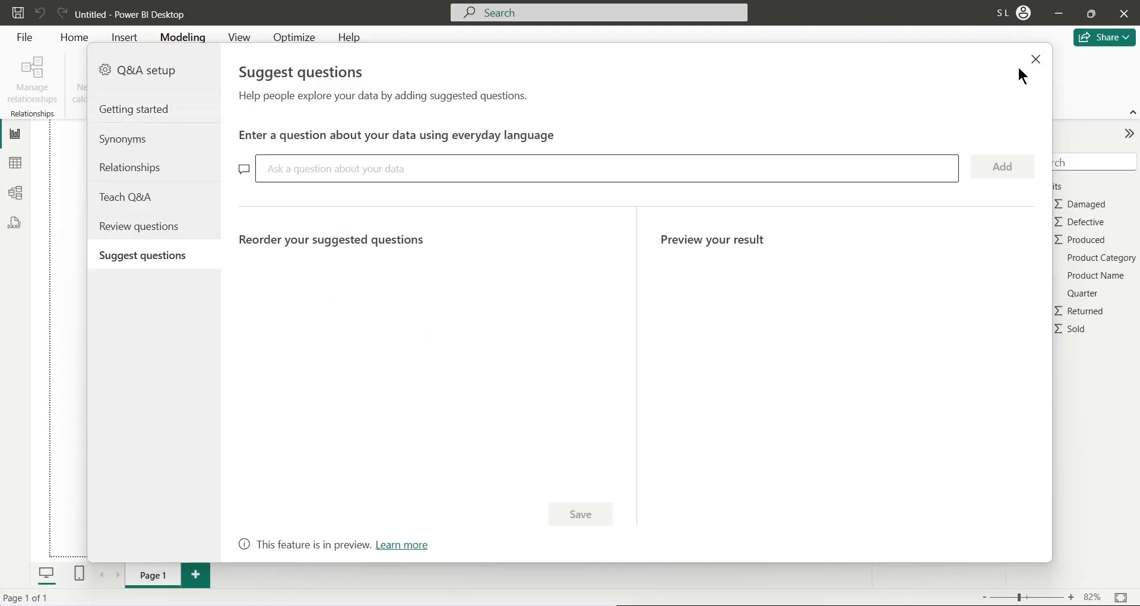
click(1036, 60)
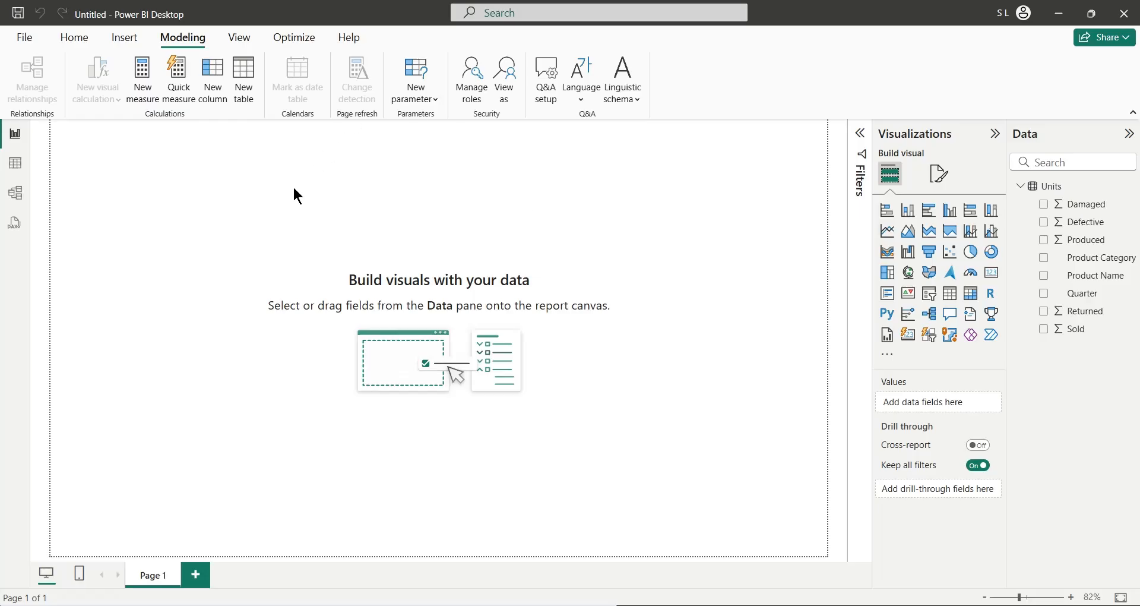
Insert a Q&A visual from the AI visuals, reposition it away from the page corner, and delete it
click(124, 38)
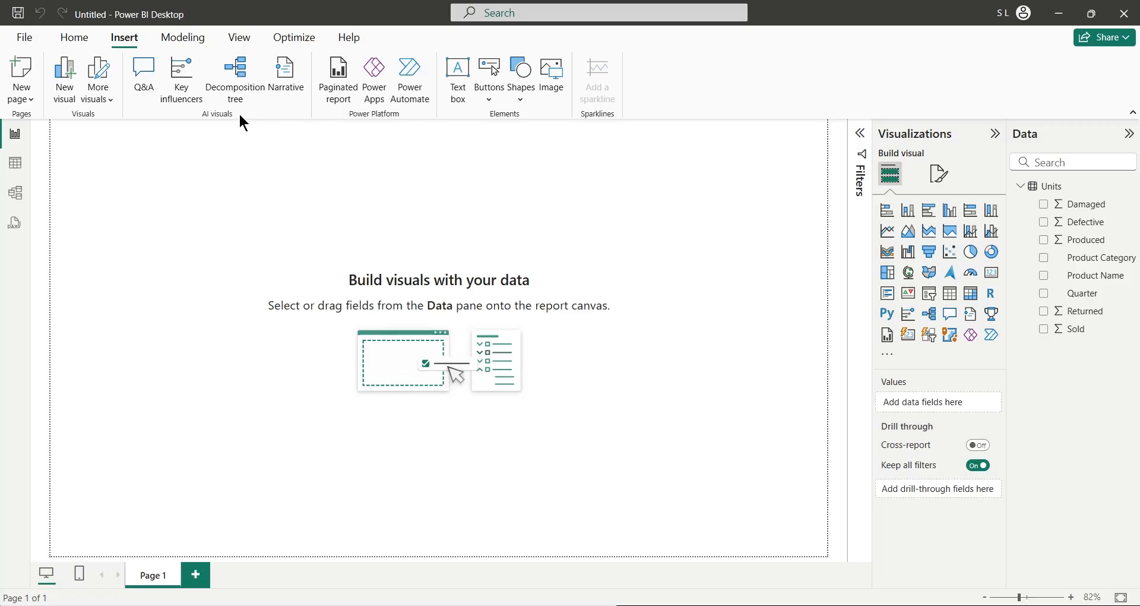
click(142, 87)
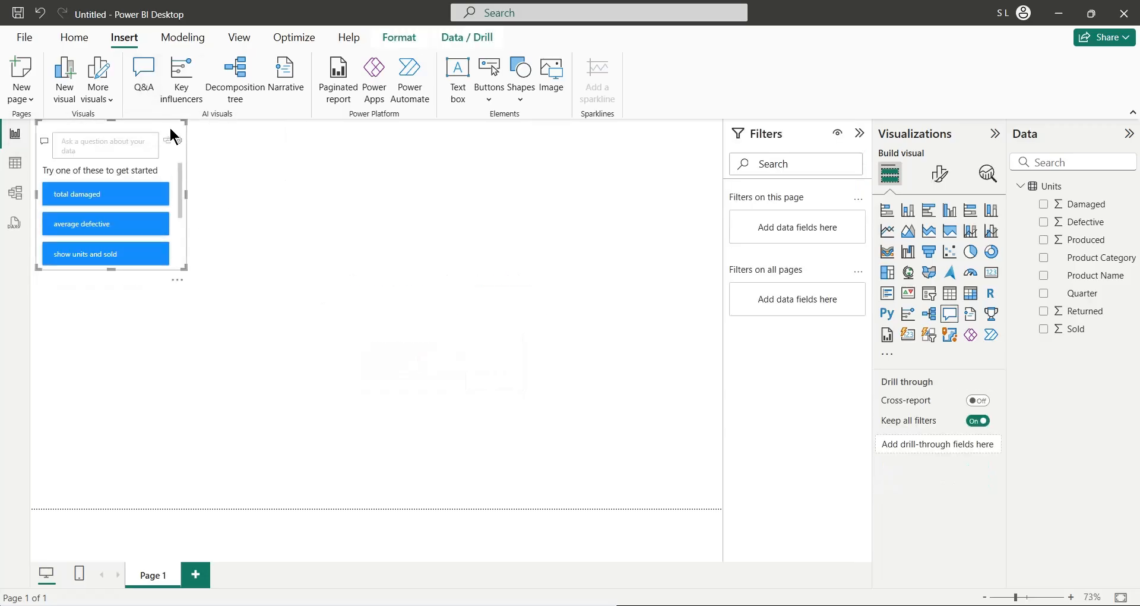
drag(171, 129, 349, 259)
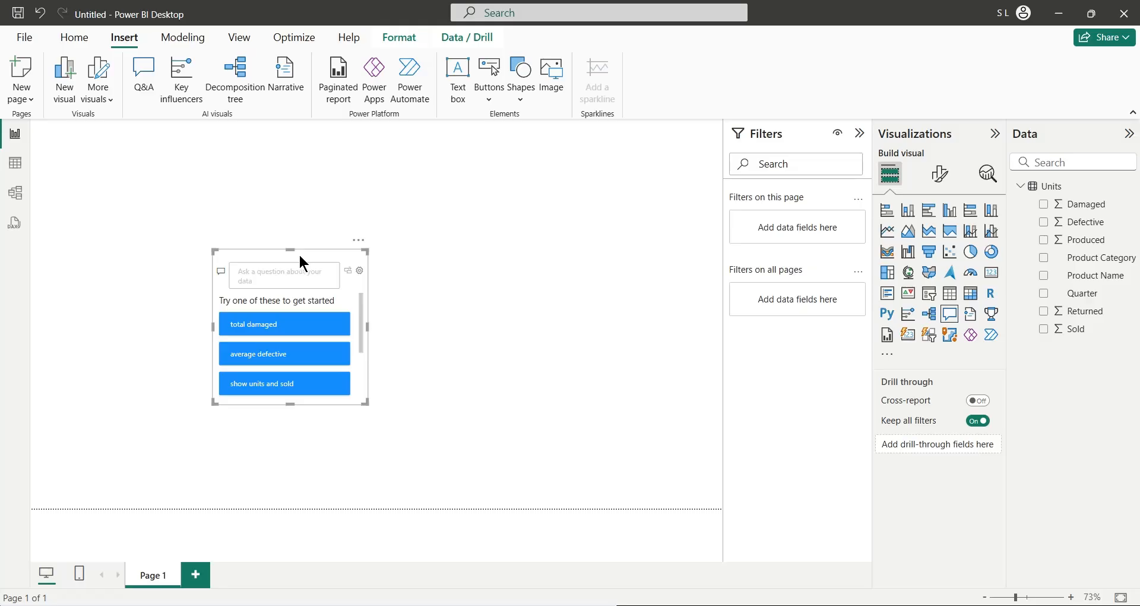
key(Delete)
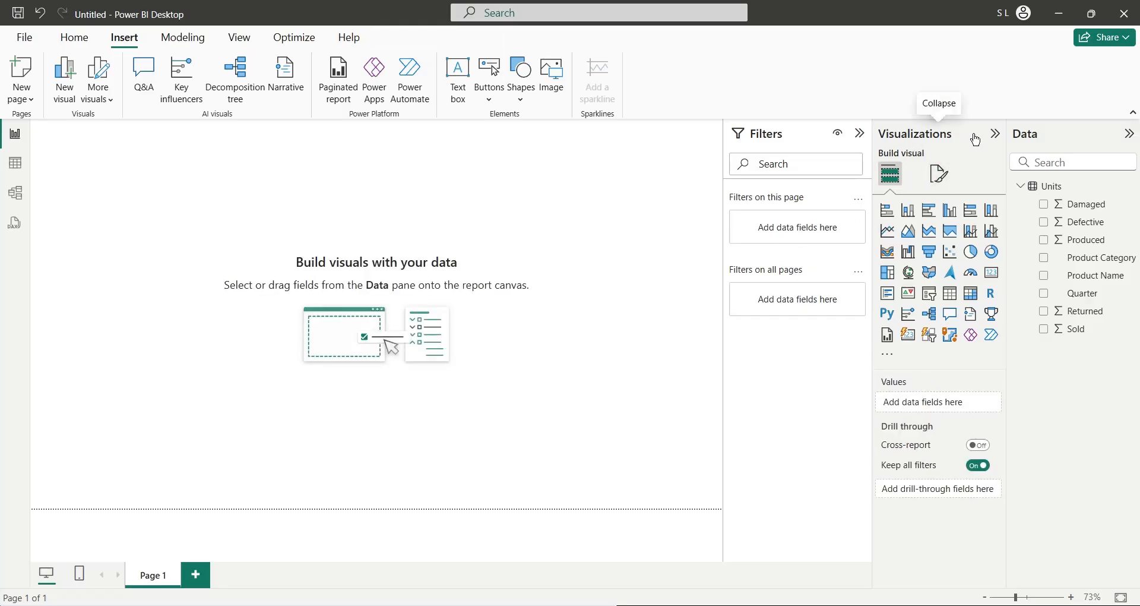
Add a Q&A visual from the visual gallery, try enlarging it on the page, and delete it
click(950, 318)
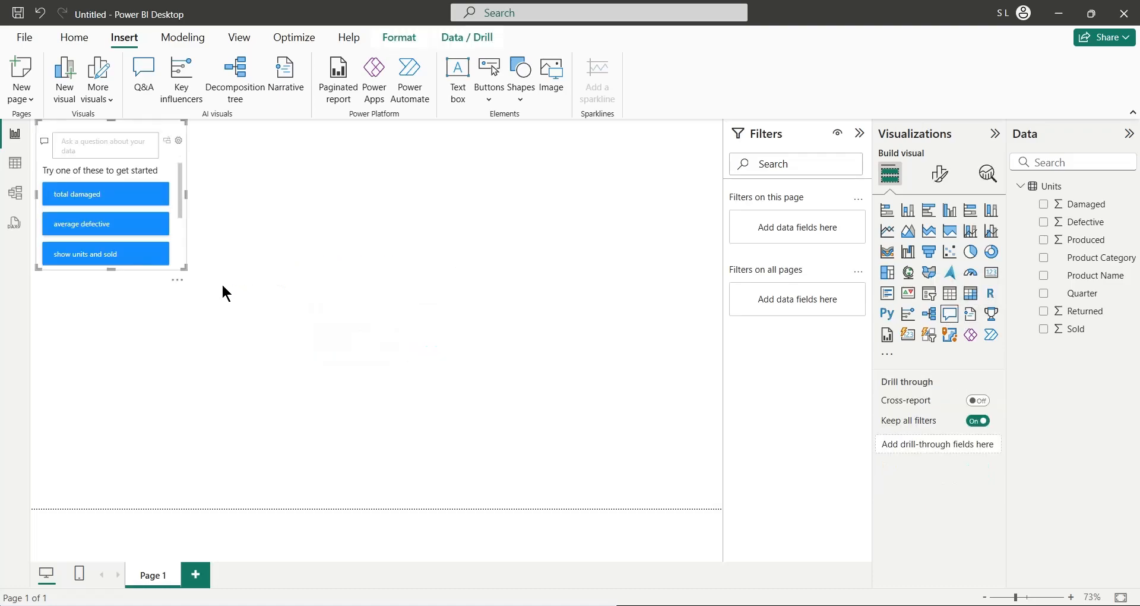
drag(184, 267, 376, 369)
key(Delete)
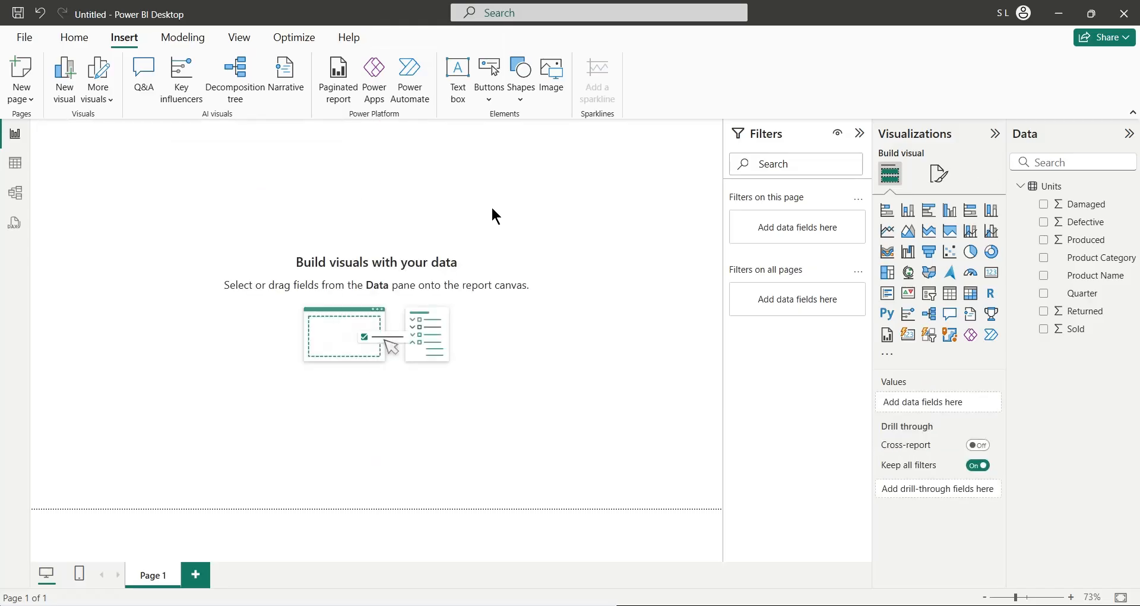
Create a Q&A visual directly on the empty canvas, try moving and widening it, and undo the changes
double_click(380, 203)
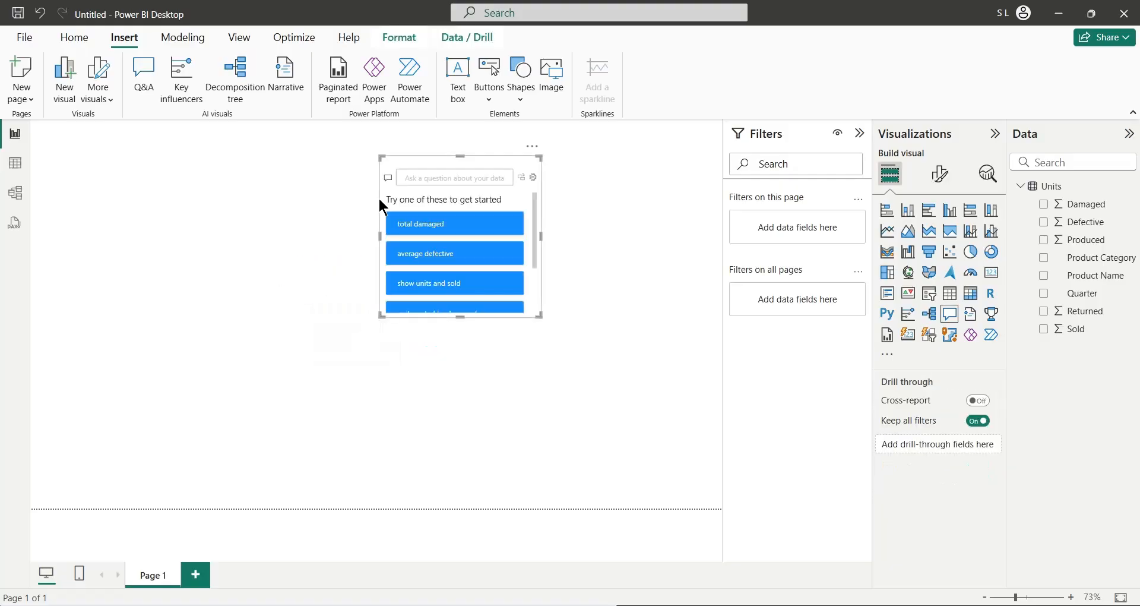
drag(413, 163, 230, 201)
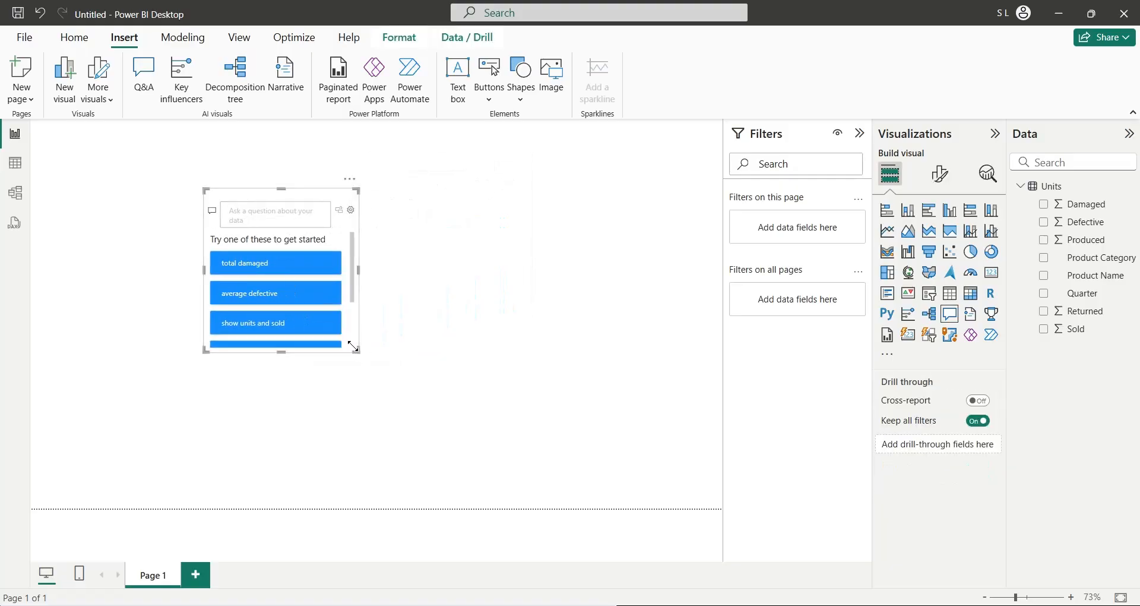
drag(367, 353, 420, 352)
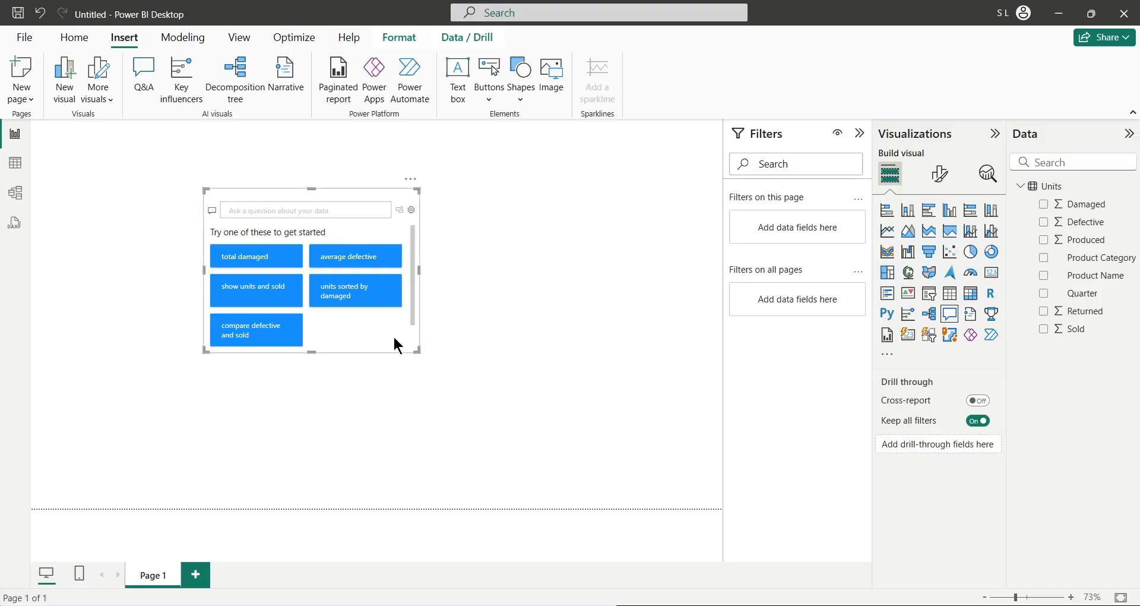
key(ctrl+z)
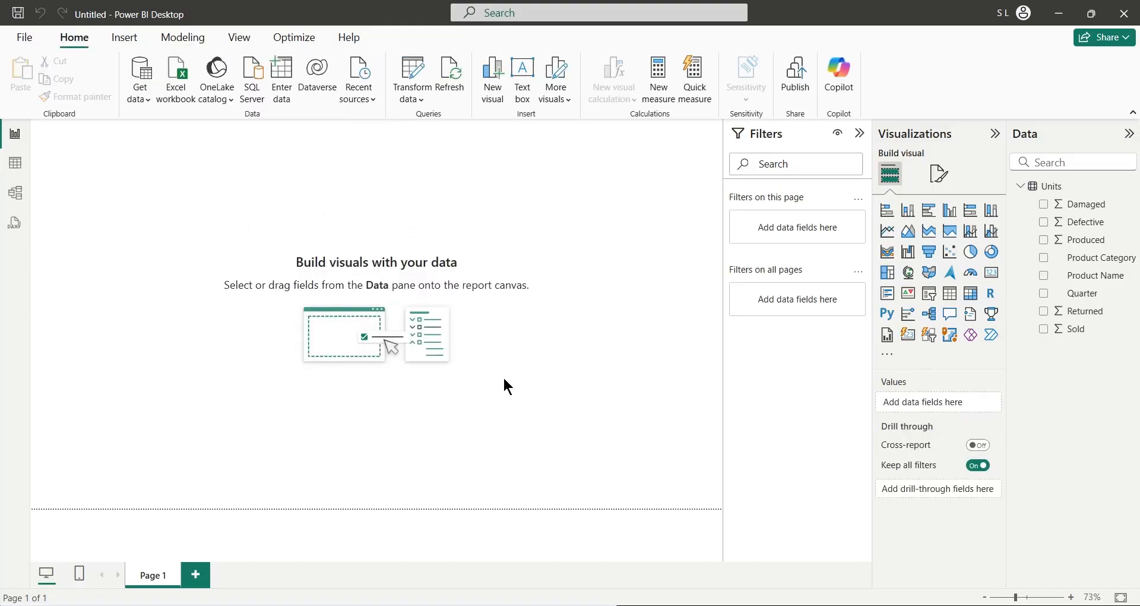
Add a calculated column to the Units table with the formula Delivered = Units[Sold]+Units[Returned]
click(16, 163)
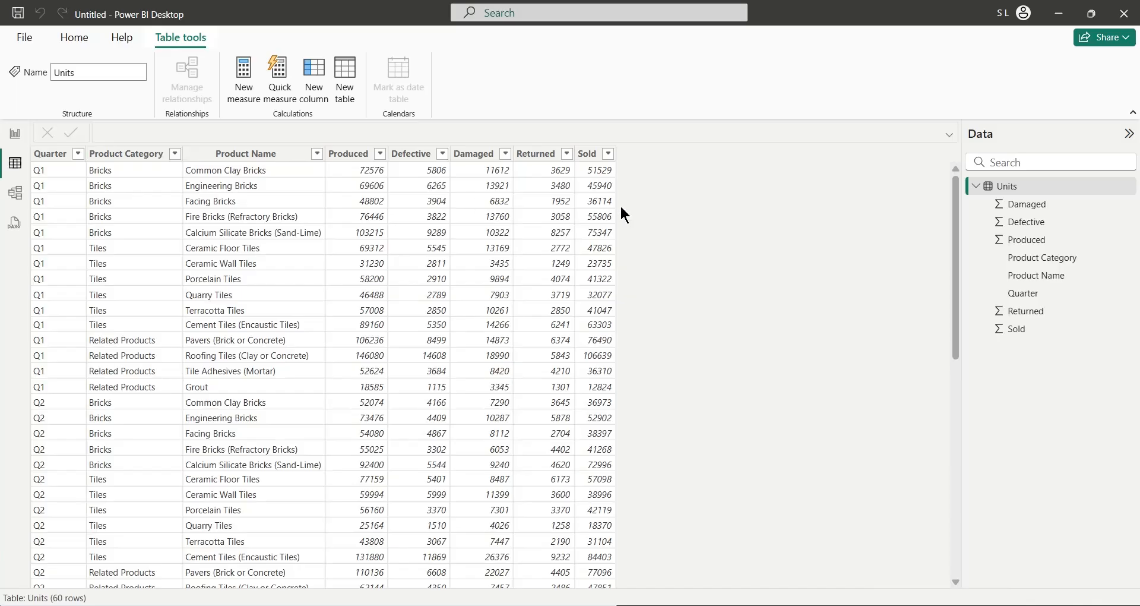
click(314, 83)
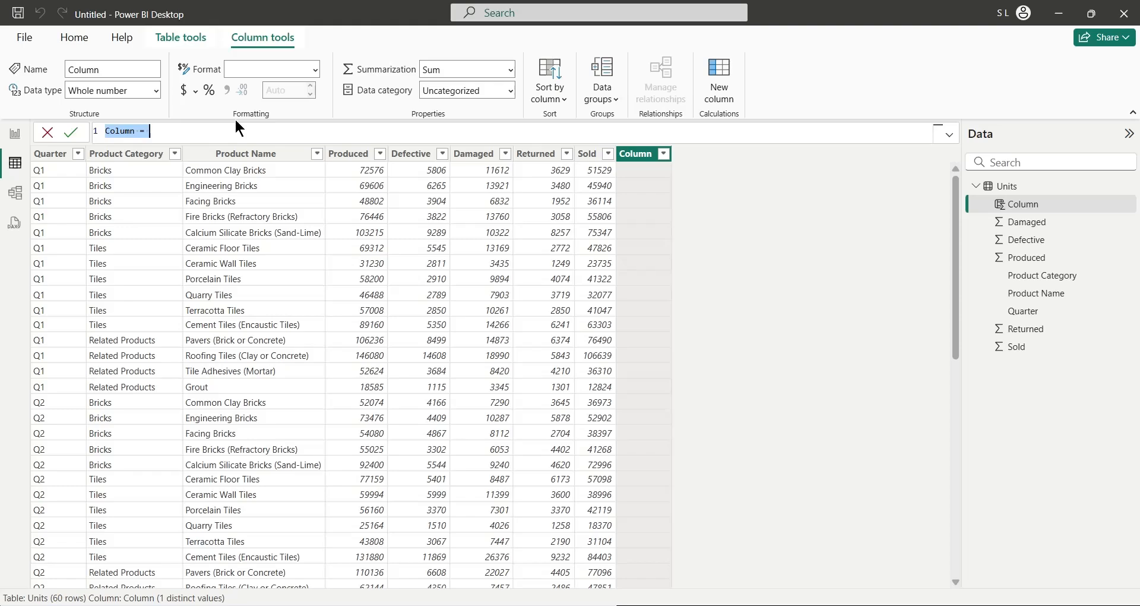
text(Delivered)
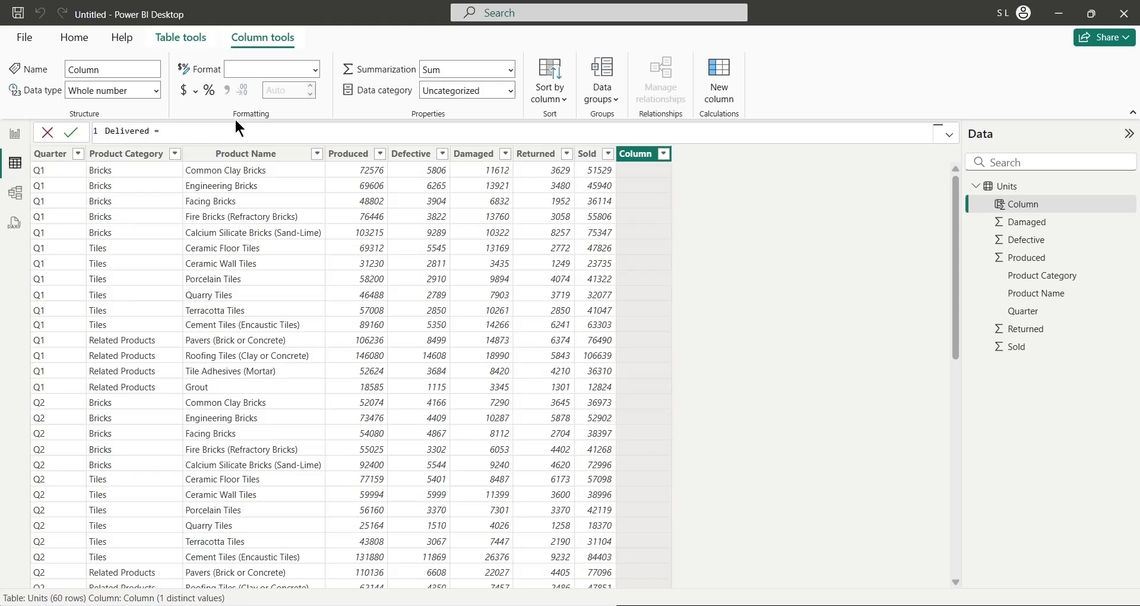
text( = Units[Sold])
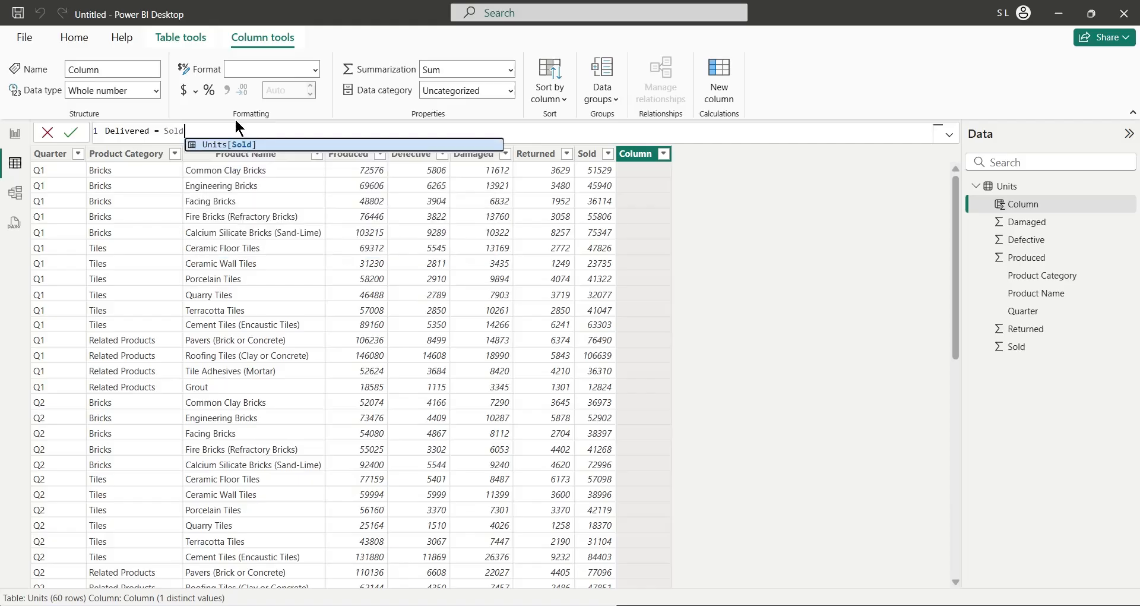
text(+)
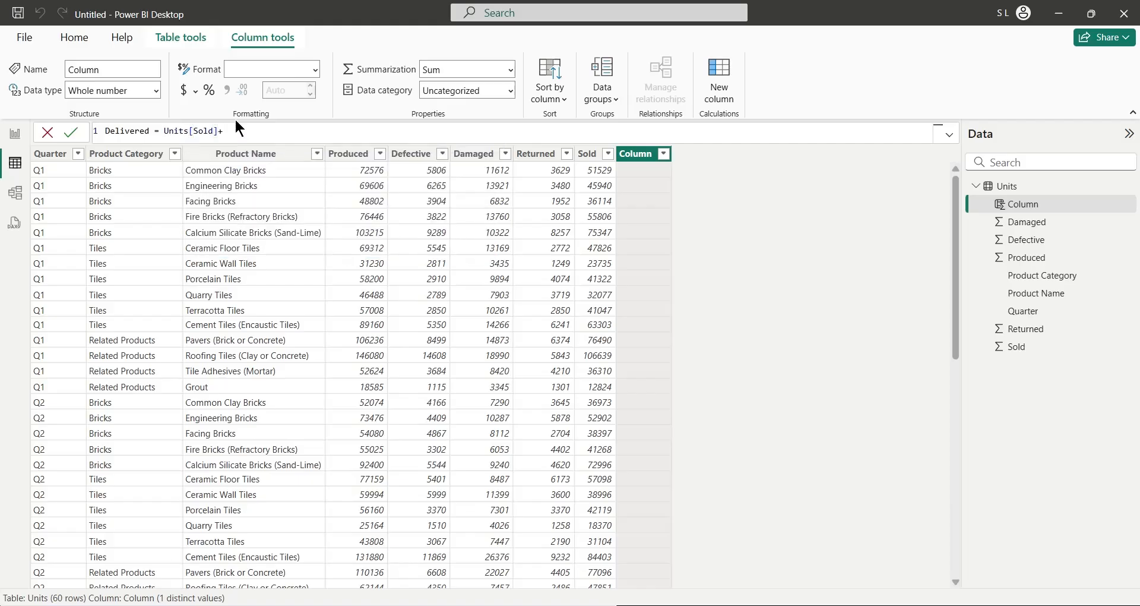
text(Units[Returned])
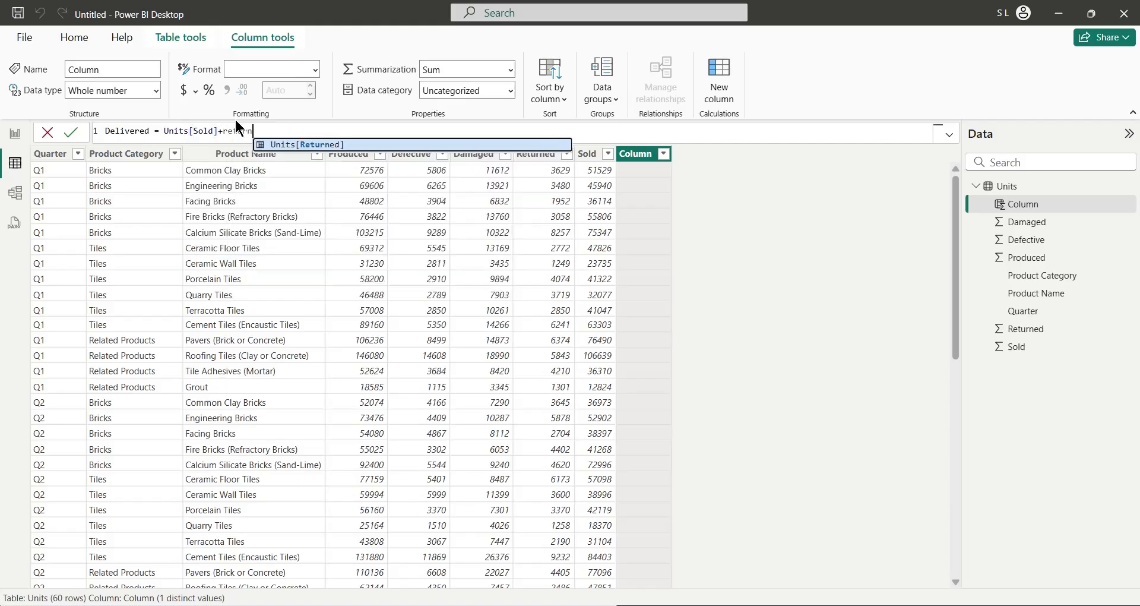
key(Return)
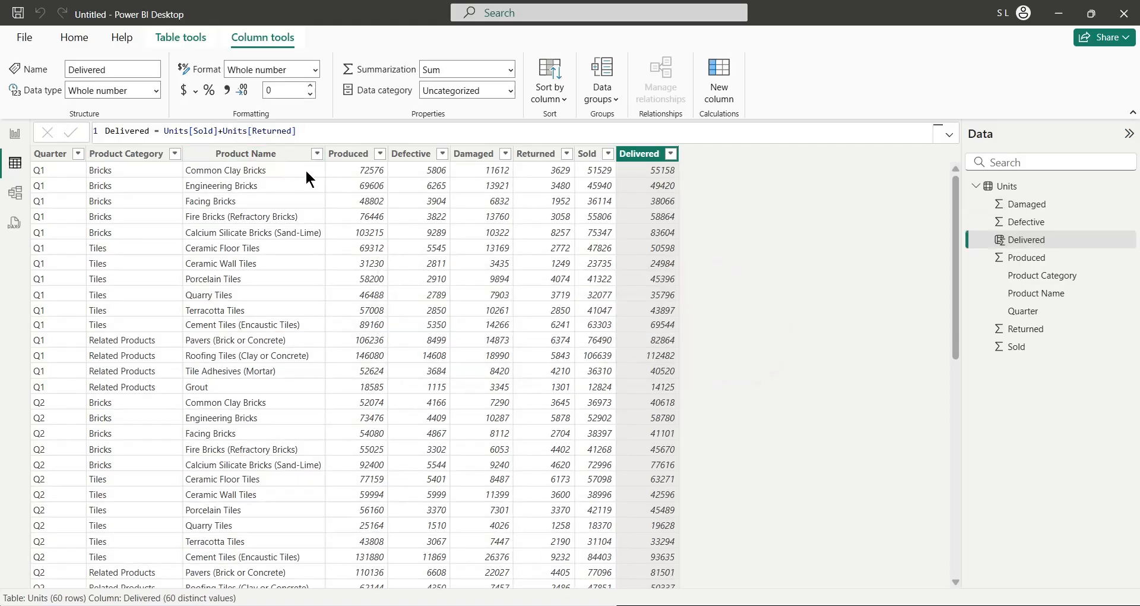
Add a calculated column to the Units table with the formula Passed = Units[Delivered] + Units[Damaged]
click(719, 94)
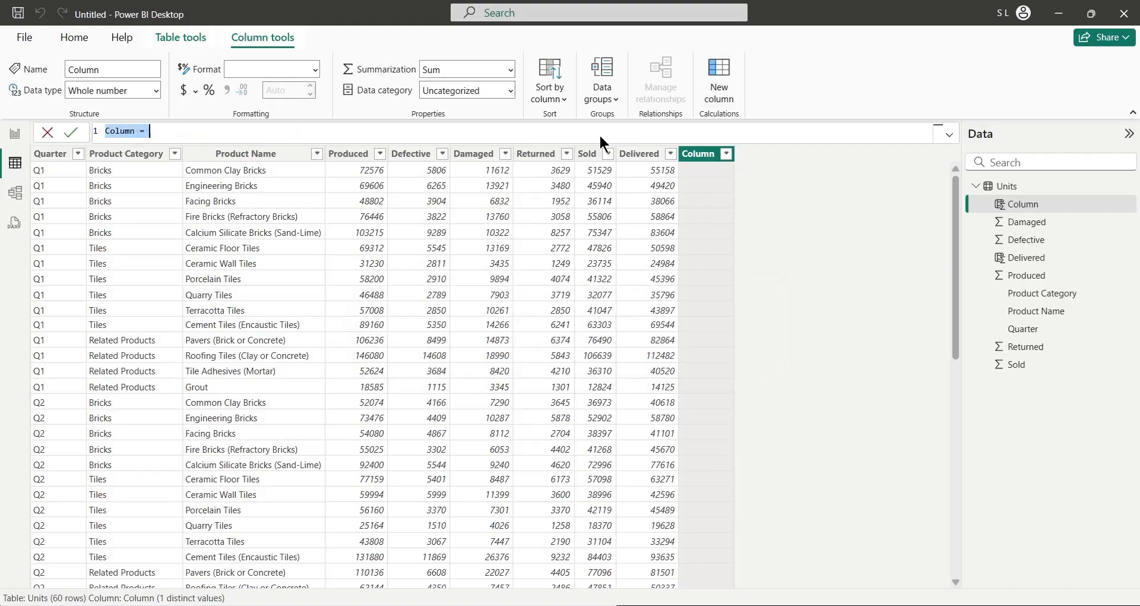
text(Pass)
text(ed)
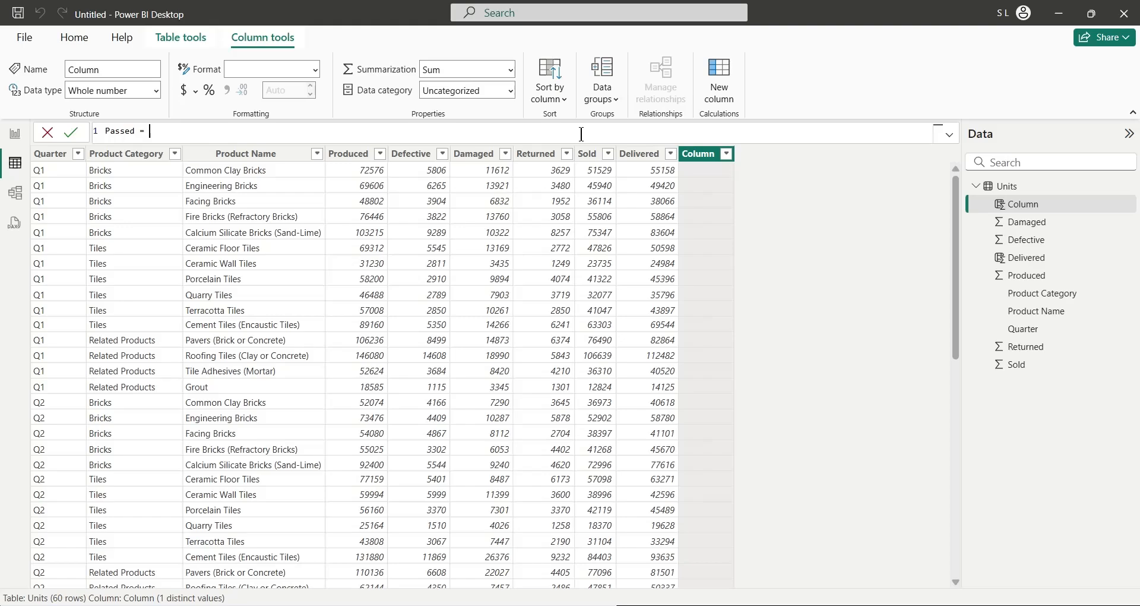
text(deli)
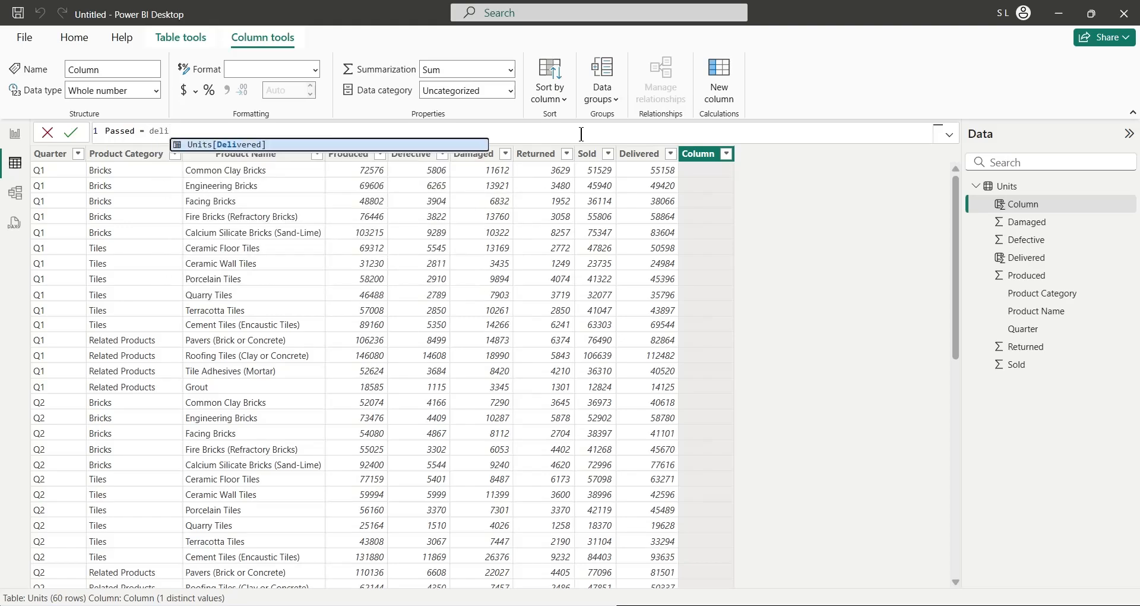
key(Tab)
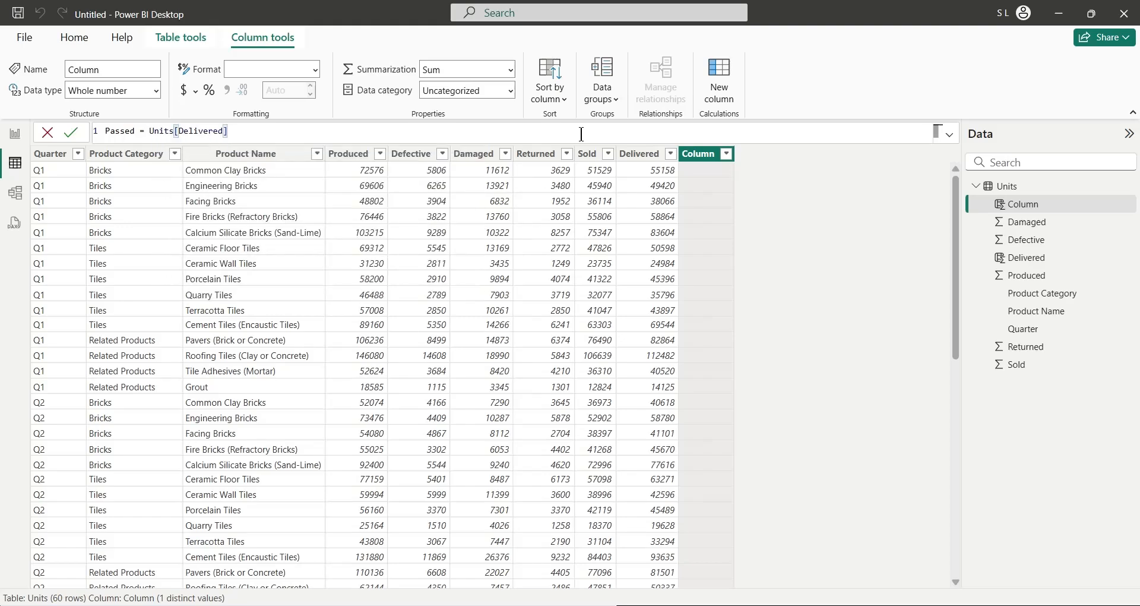
text(+ dama)
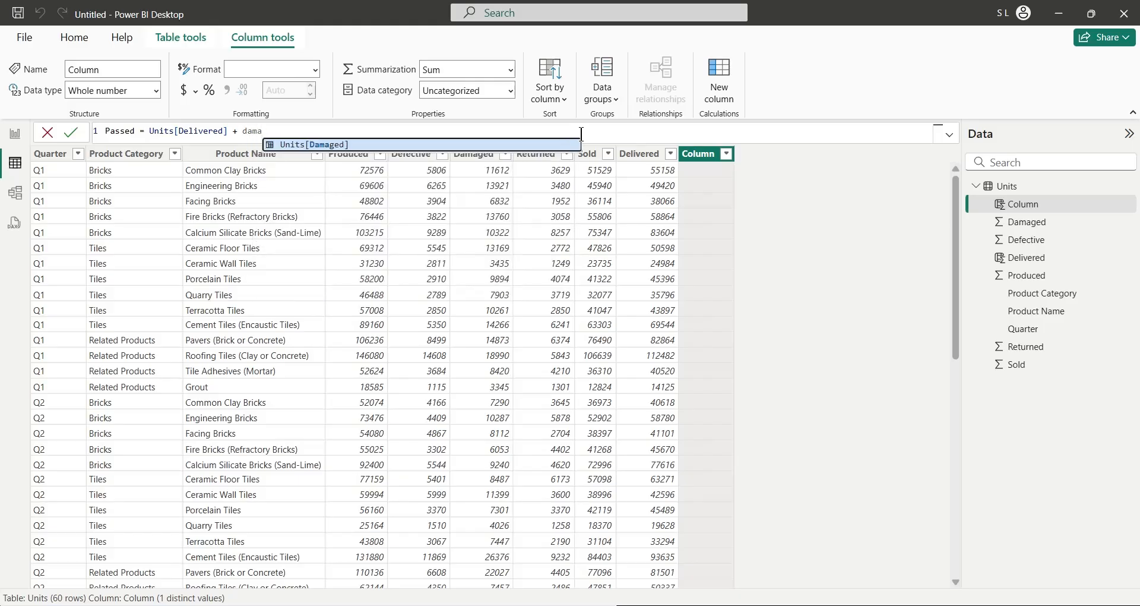
key(Tab)
key(Return)
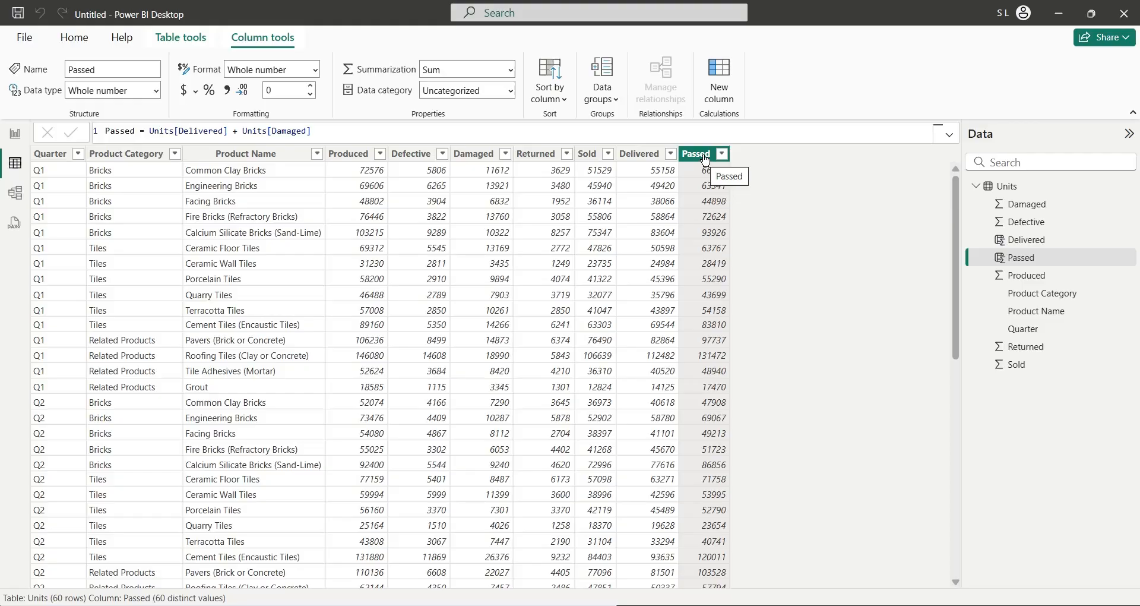
click(634, 156)
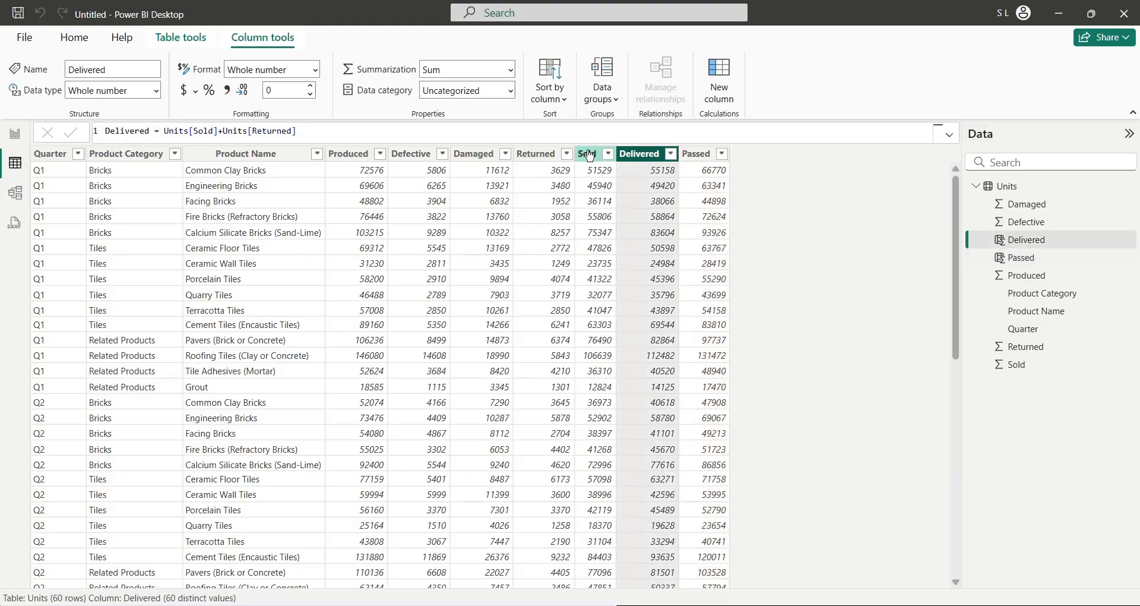
click(589, 155)
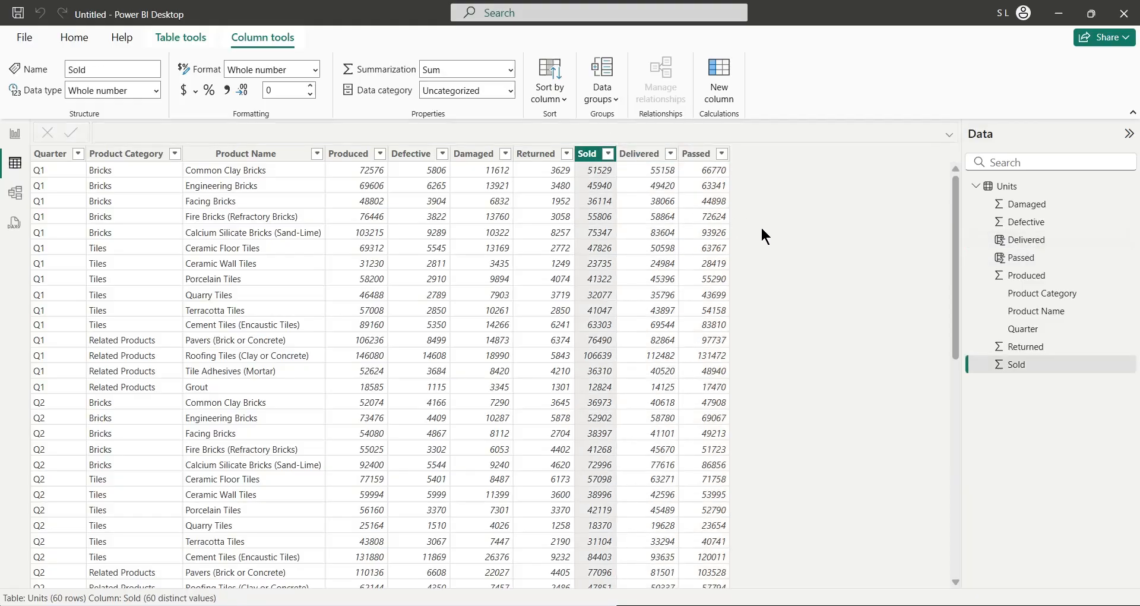
scroll(578, 262, down, 10)
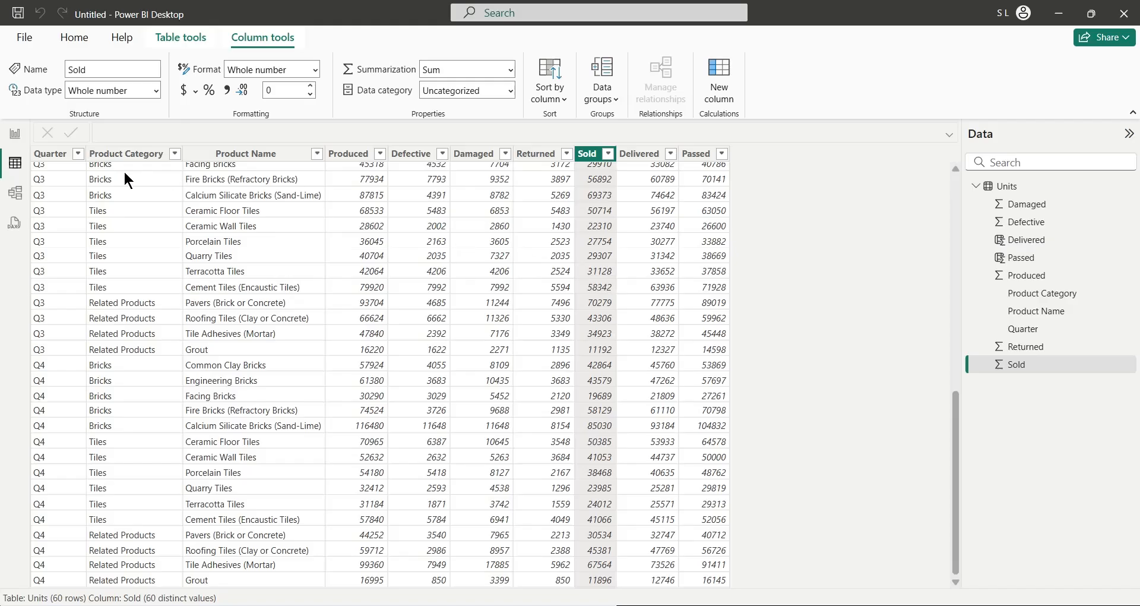
Return to the report page and create a Q&A visual directly on the empty canvas
click(17, 137)
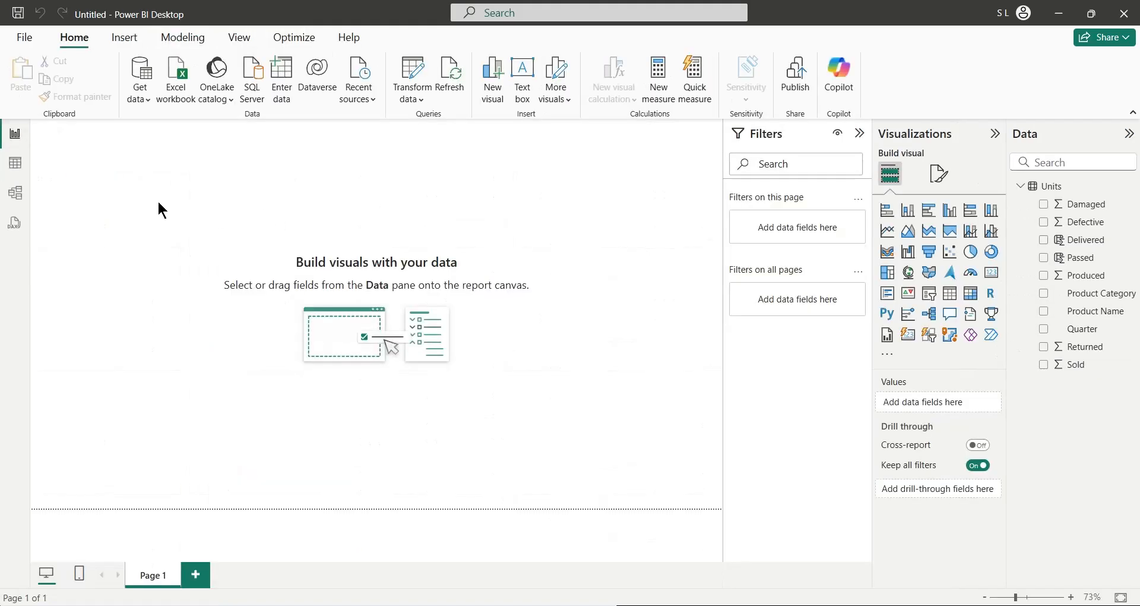
drag(159, 204, 542, 438)
double_click(178, 229)
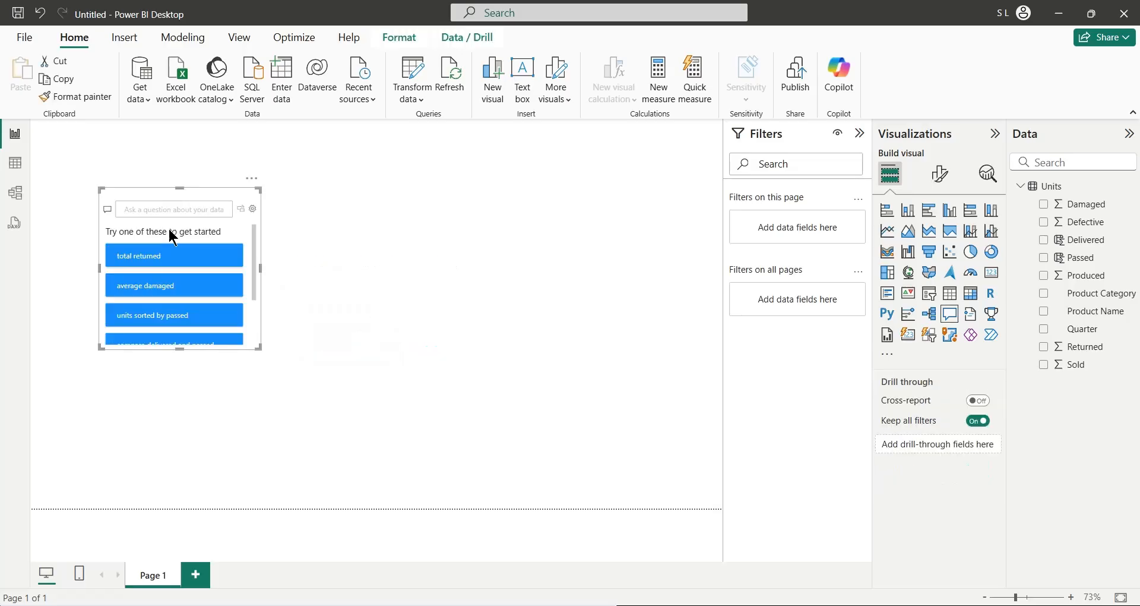
Ask the Q&A visual to "add a funnel chart showing units produced, passed, delivered, and sold" and submit the question
click(190, 205)
text(a)
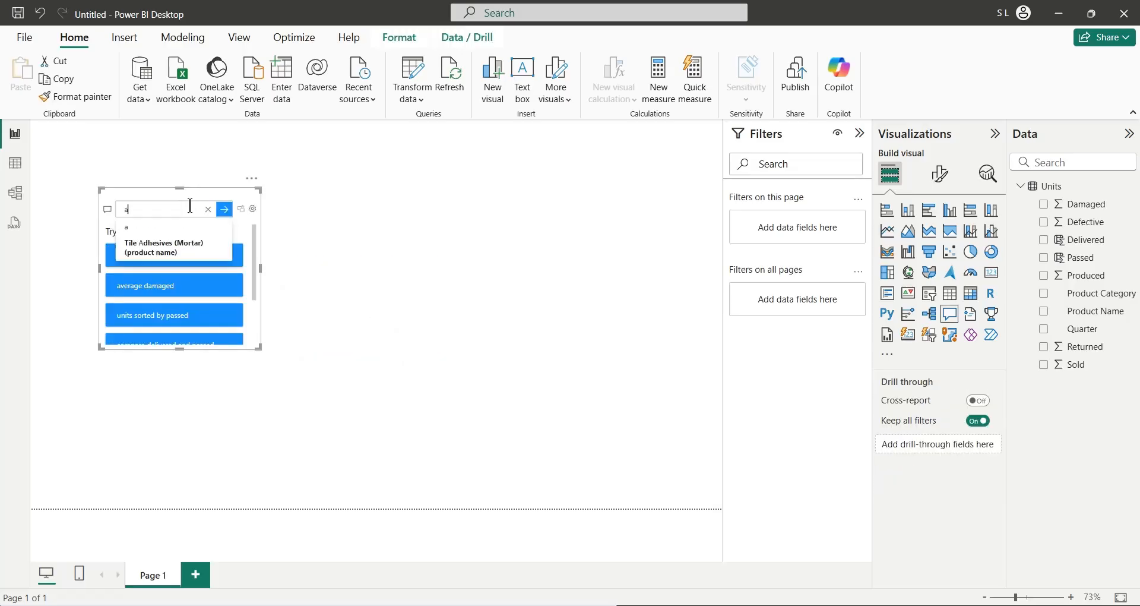
text(dd a funnel chart)
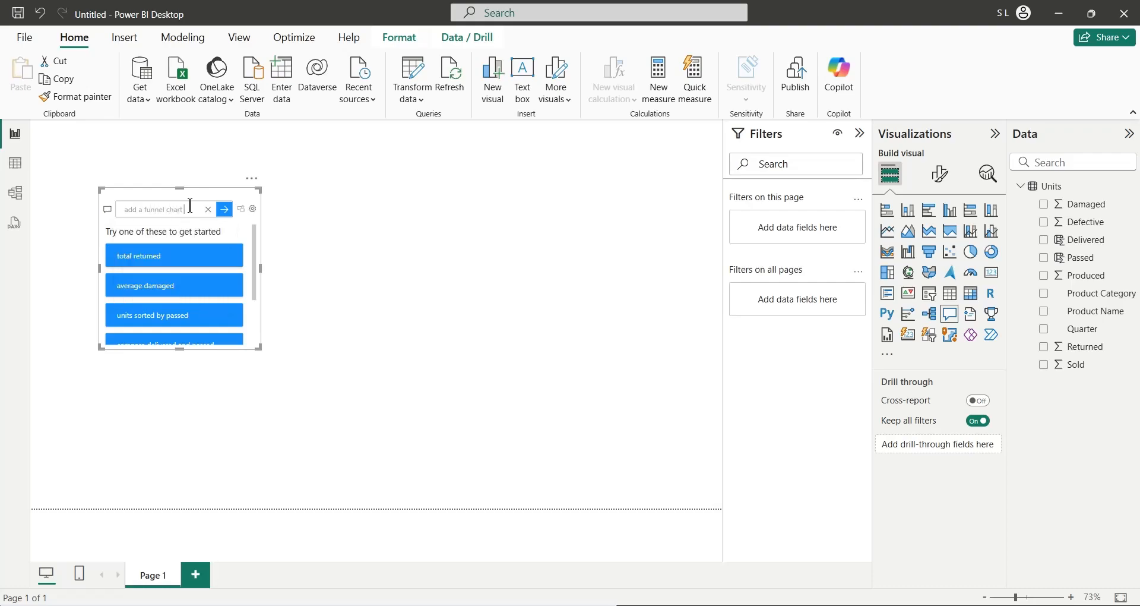
text( showing)
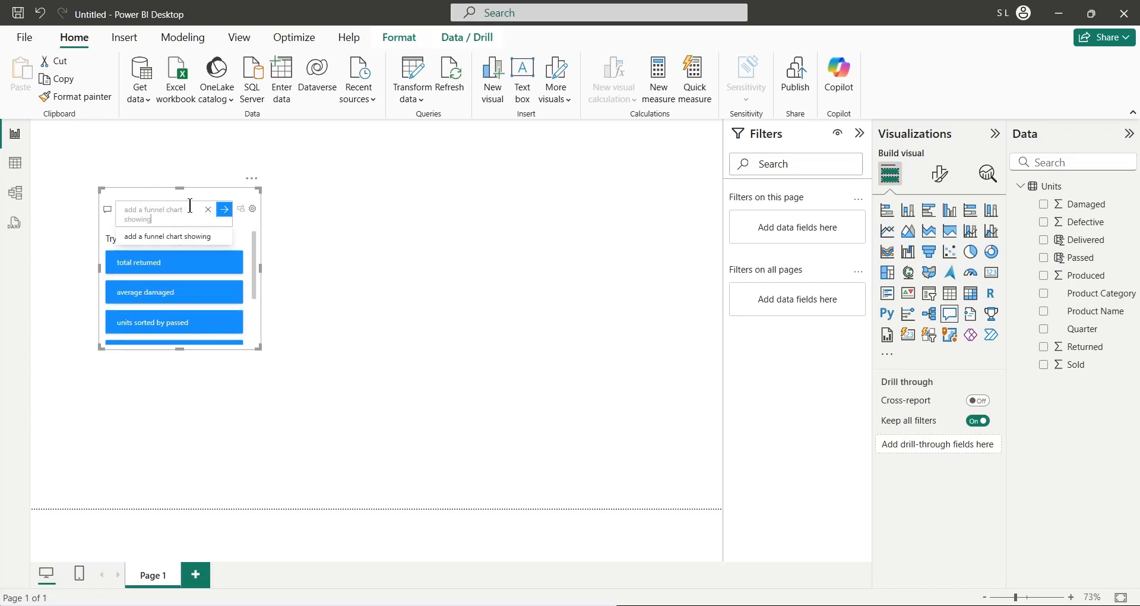
text( units produc)
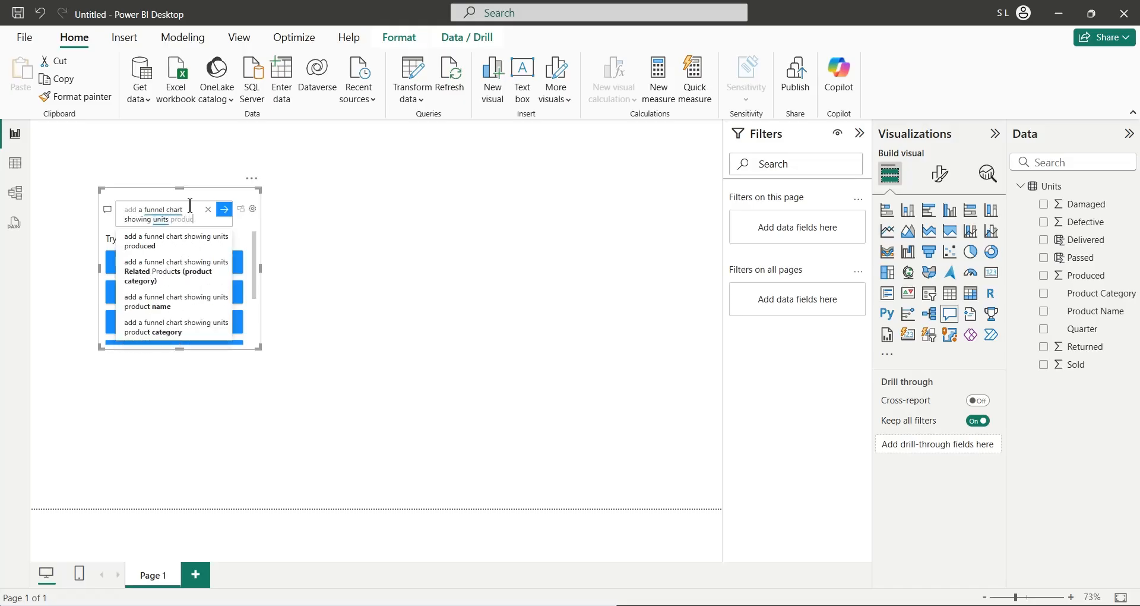
text(ed)
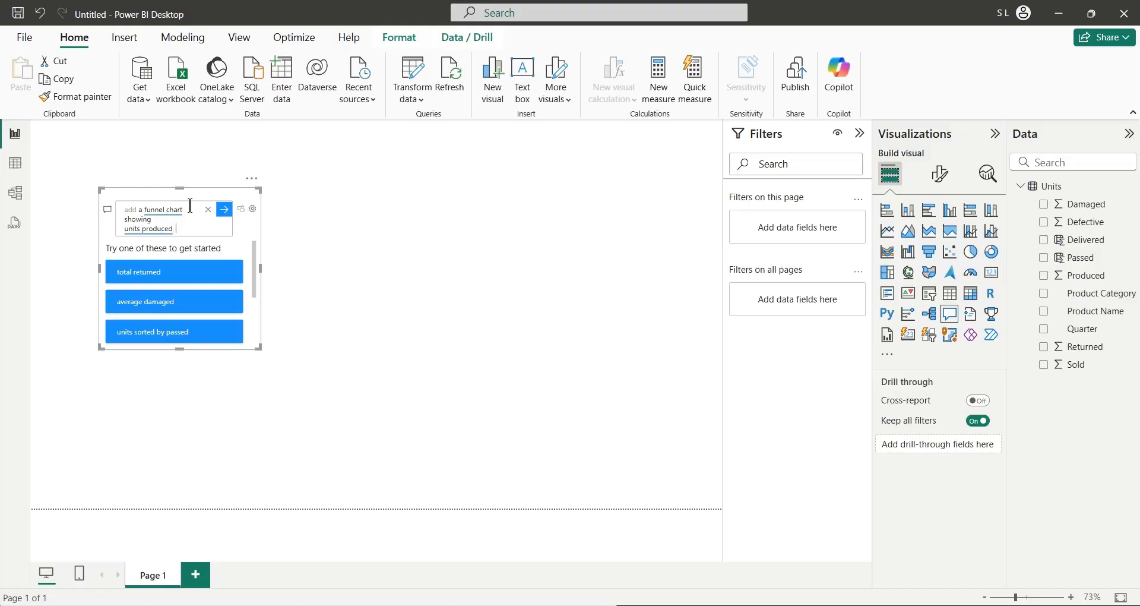
text(, passed,)
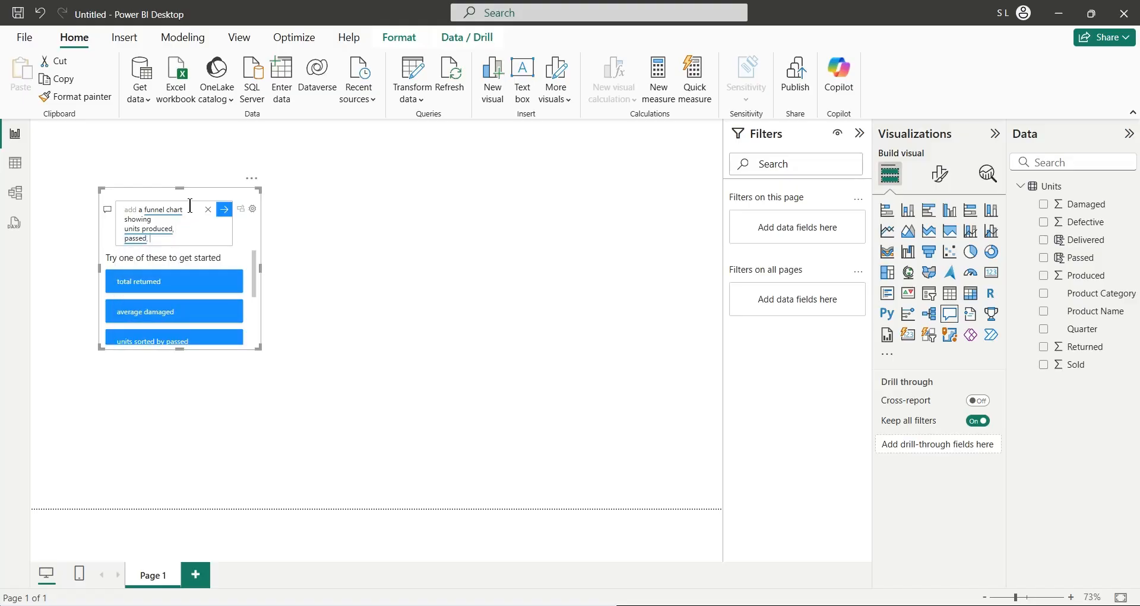
text( delive)
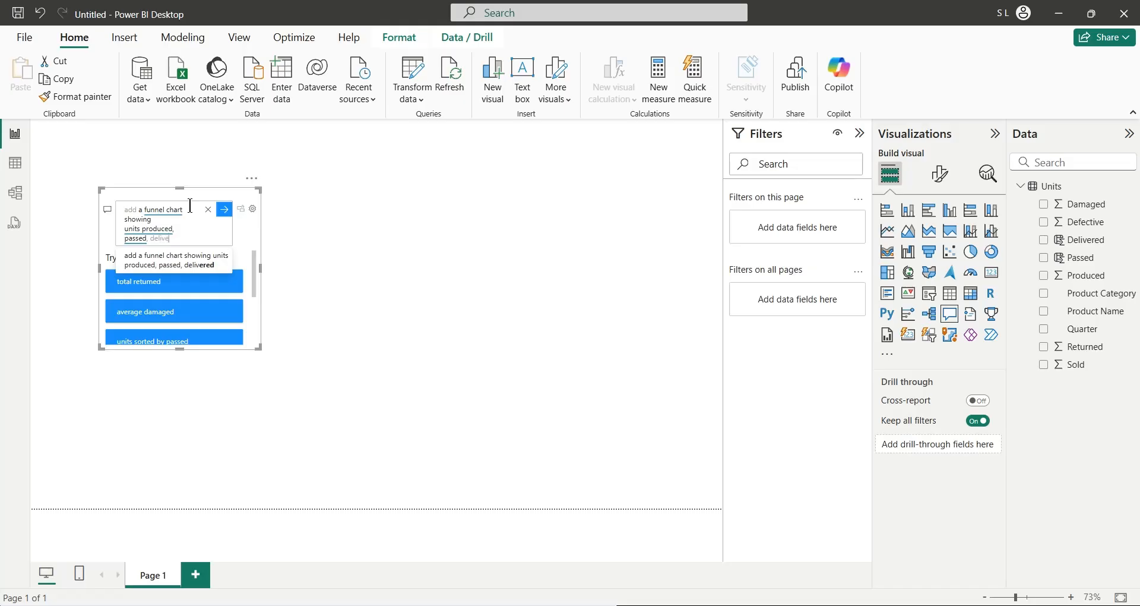
text(red)
key(BackSpace)
text(, and )
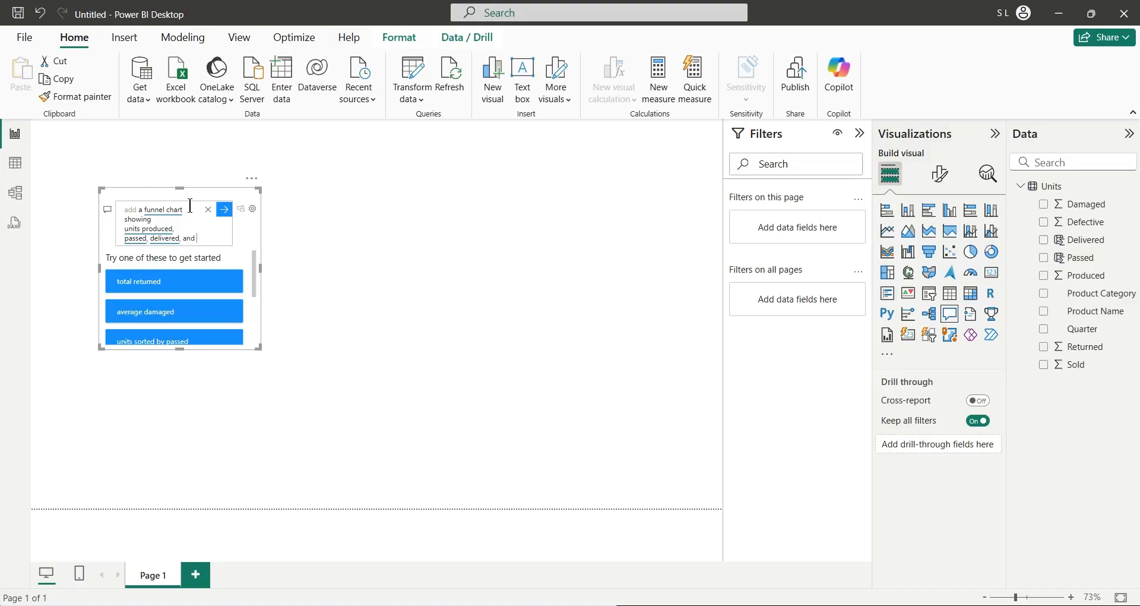
text(sold)
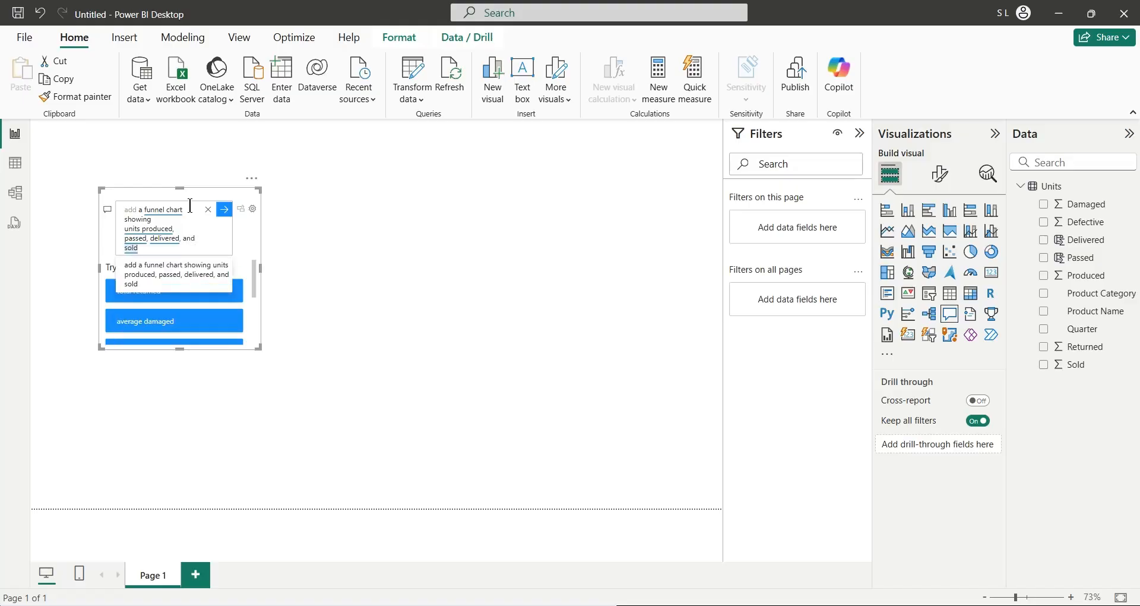
click(225, 214)
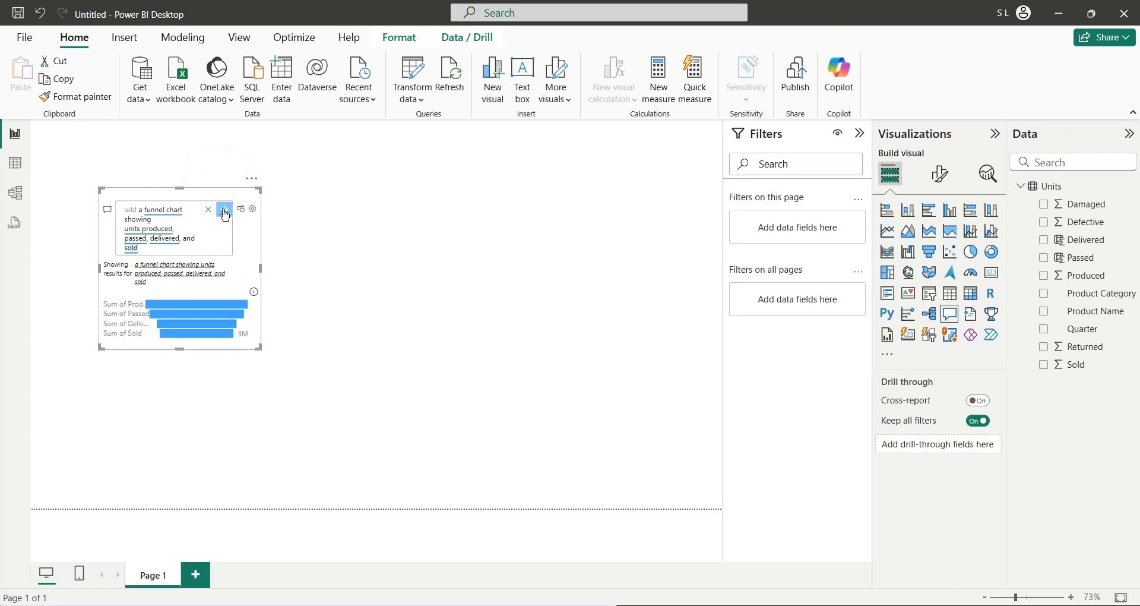
Enlarge the Q&A visual on the page and turn its funnel result into a standard visual
drag(259, 348, 297, 428)
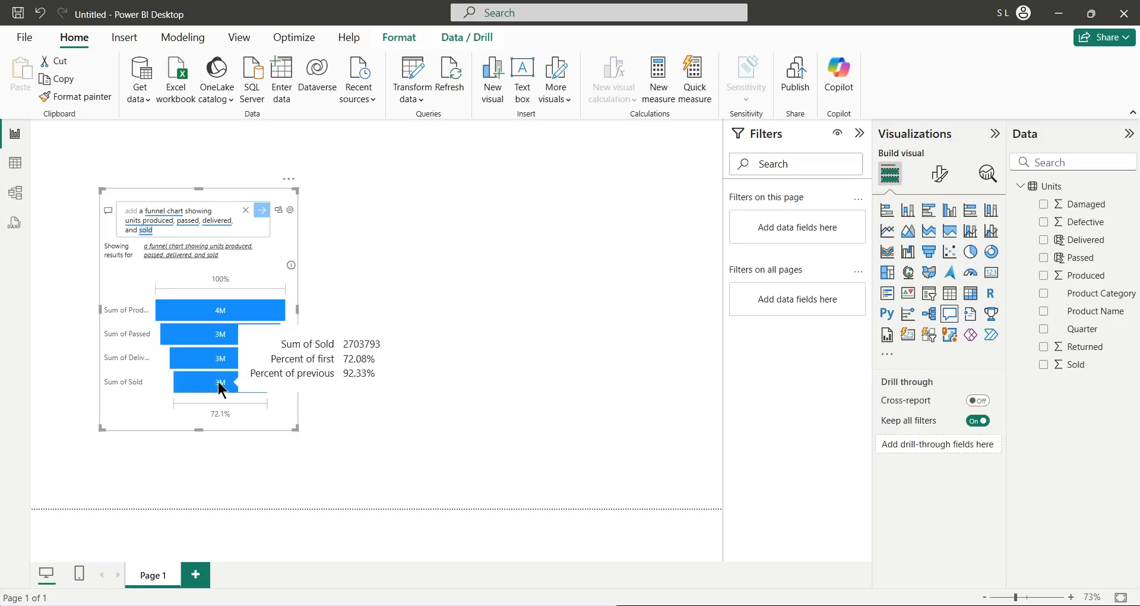
mouse_move(233, 357)
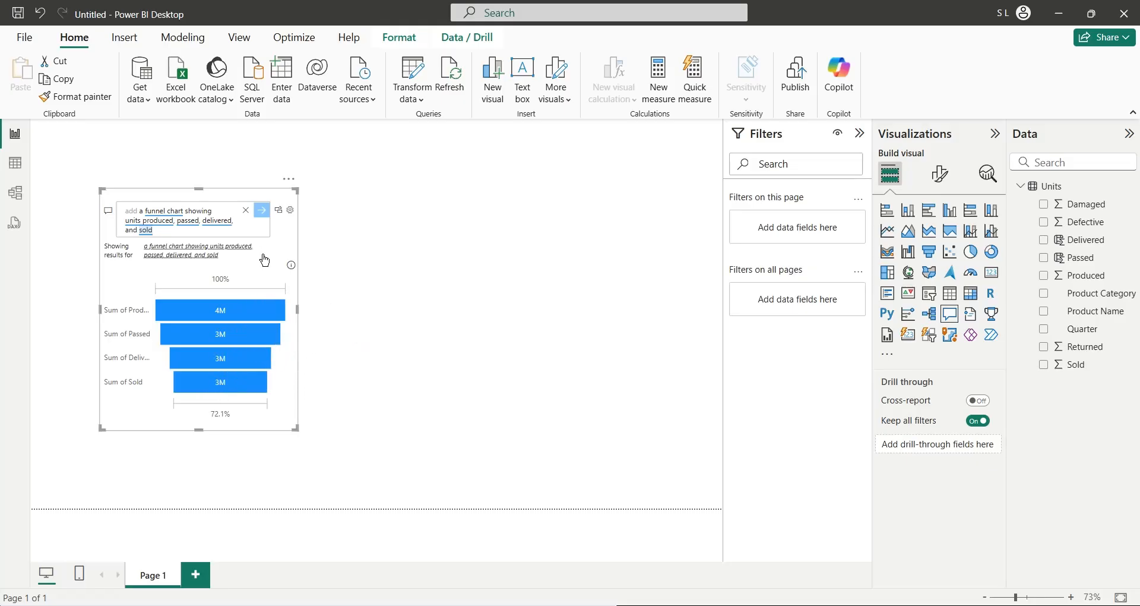
click(281, 217)
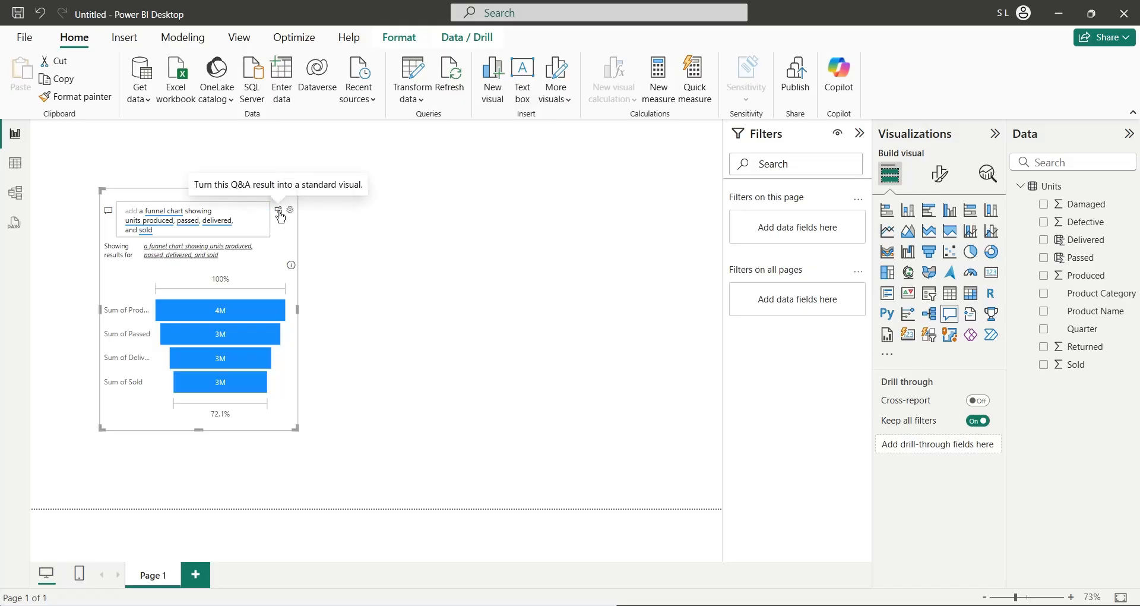
Move the funnel chart near the page's upper-left corner and make it slightly wider and shorter
drag(253, 198, 212, 196)
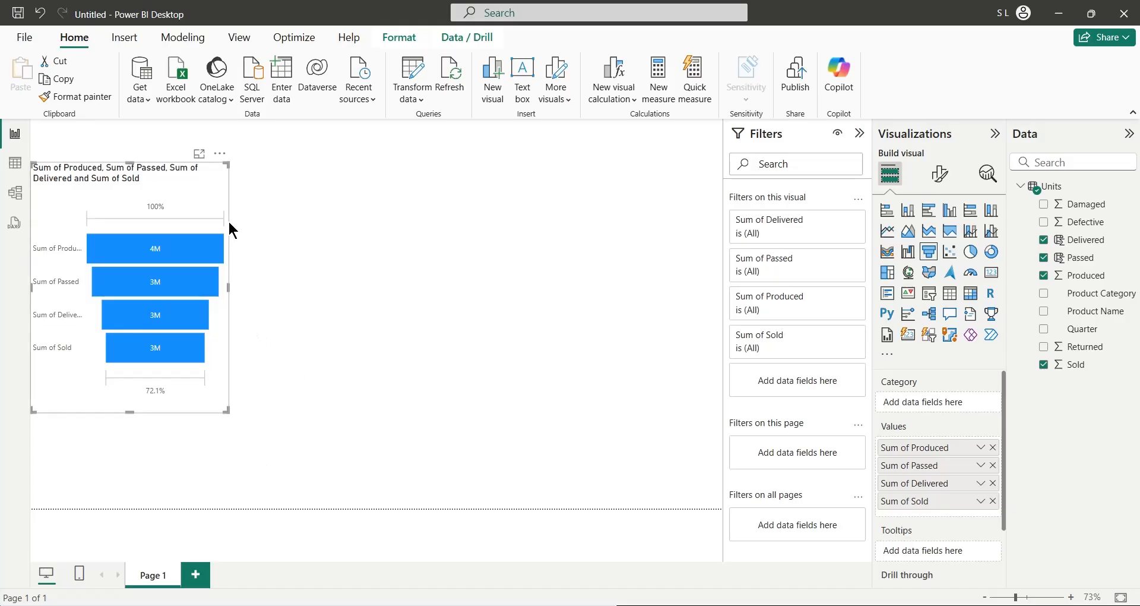
drag(190, 193, 198, 195)
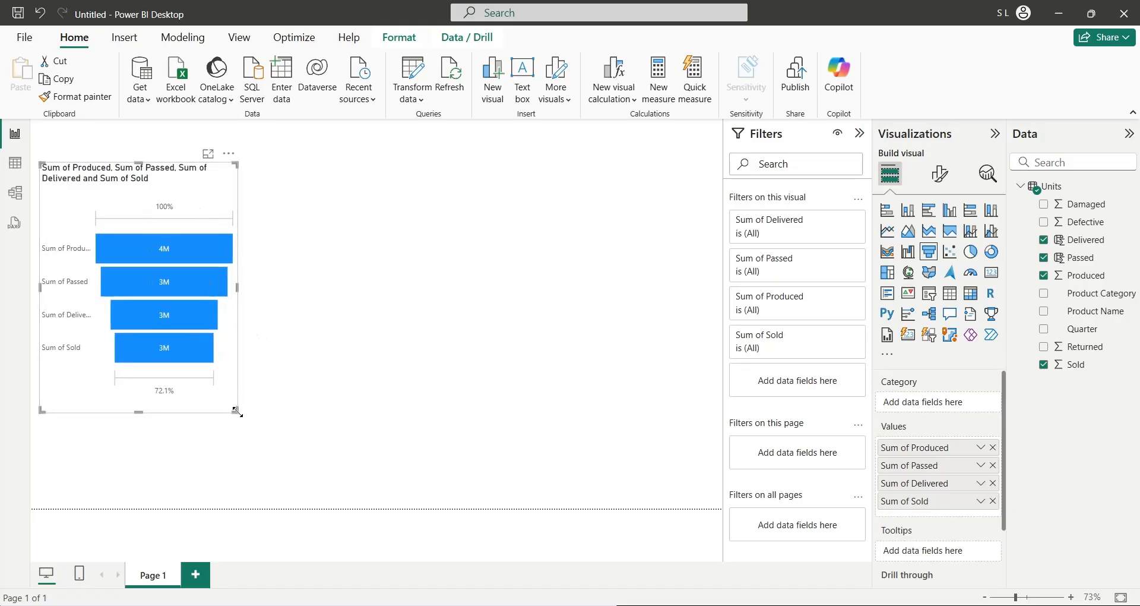
drag(238, 410, 254, 335)
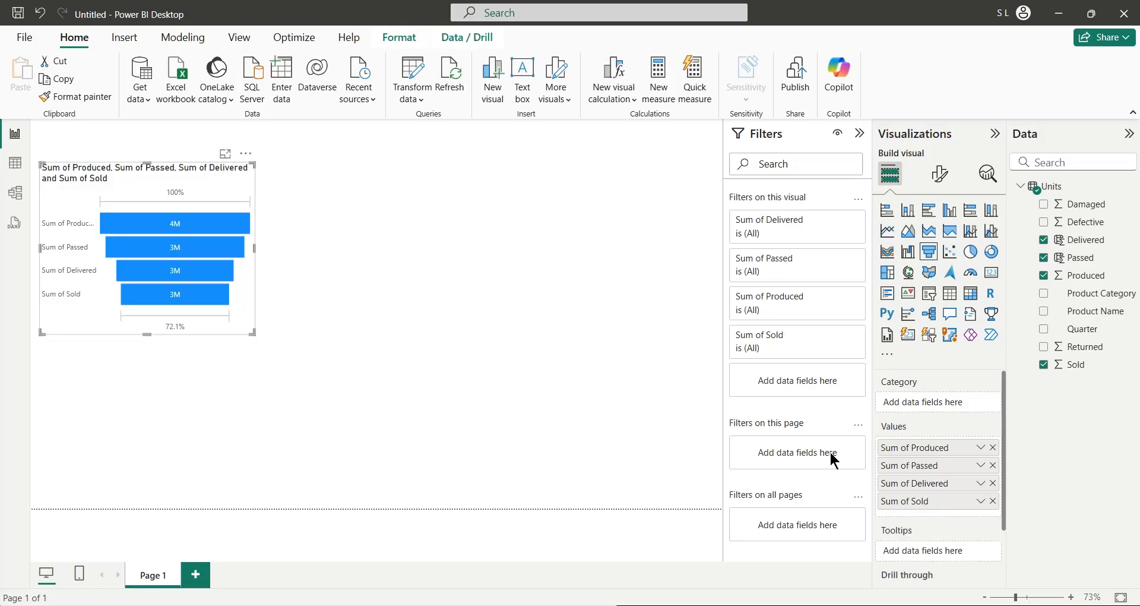
Rename the funnel chart's first two value fields to Produced and Passed for this visual
double_click(902, 447)
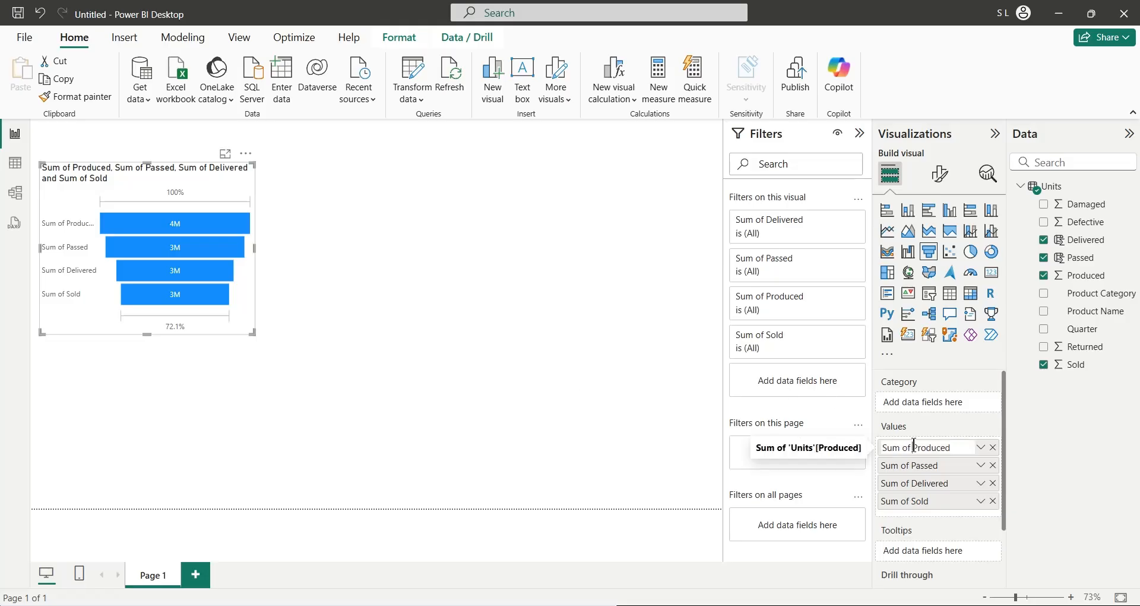
drag(915, 447, 872, 450)
key(BackSpace)
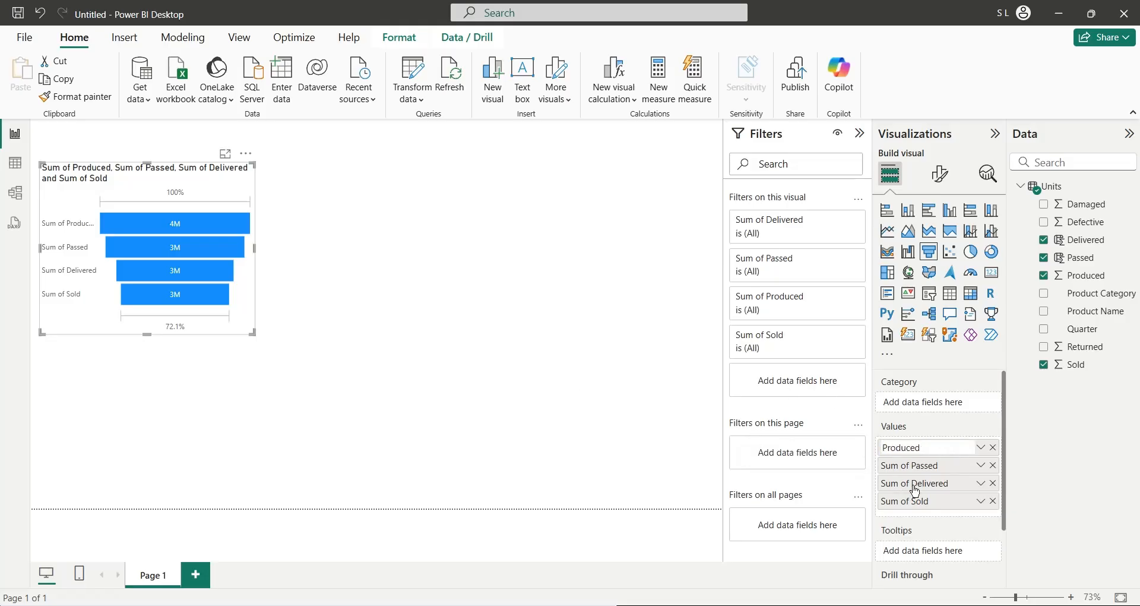
double_click(906, 465)
drag(917, 465, 873, 468)
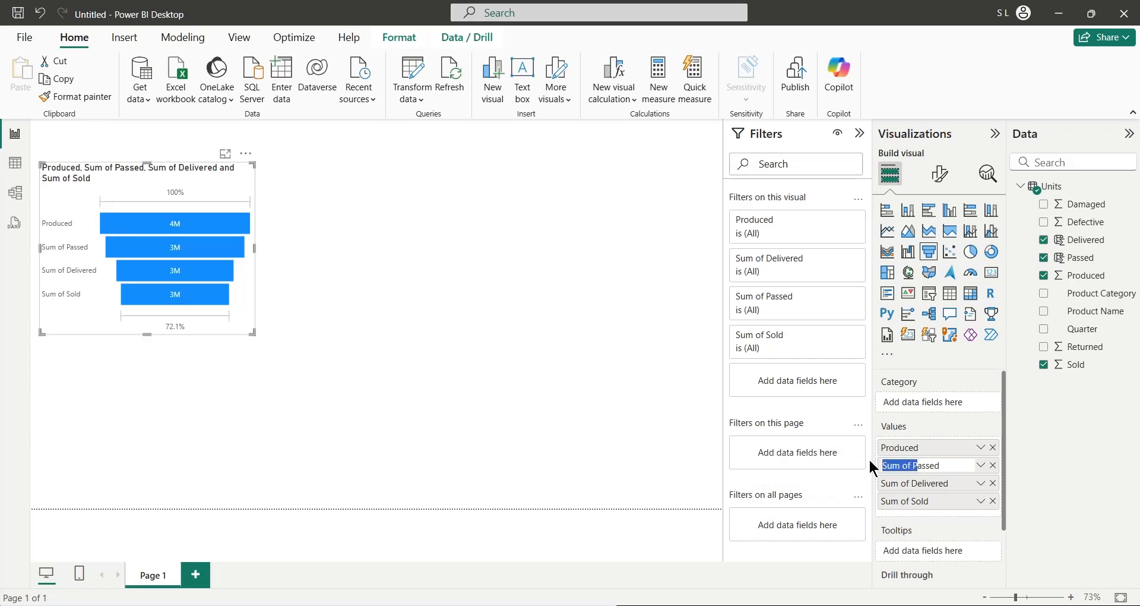
text(P)
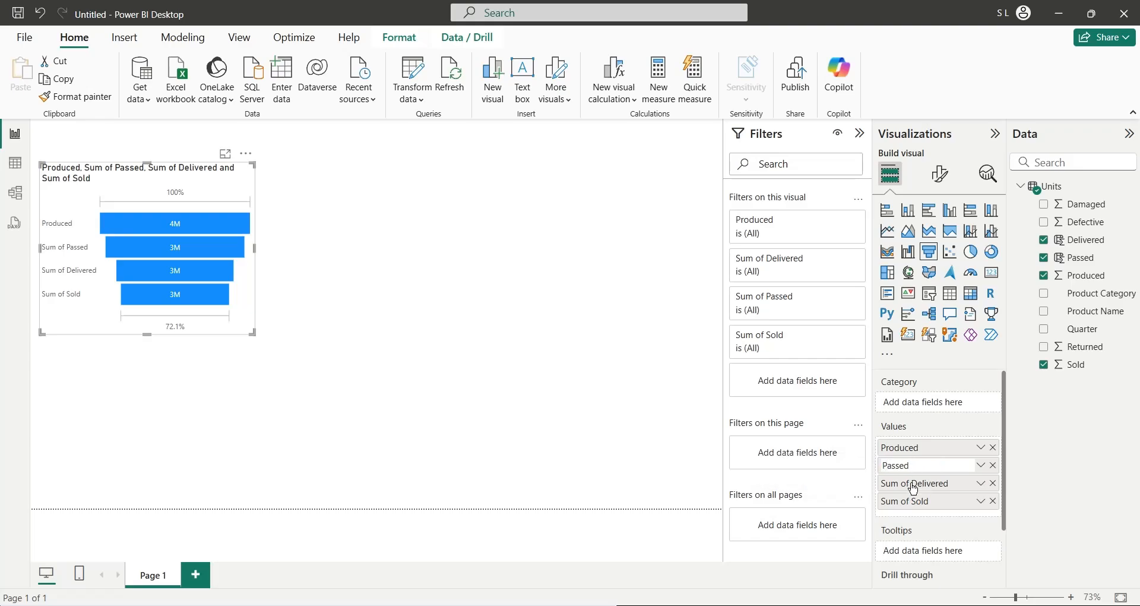
Rename the funnel chart's last two value fields to Delivered and Sold for this visual
double_click(914, 489)
drag(910, 483, 838, 480)
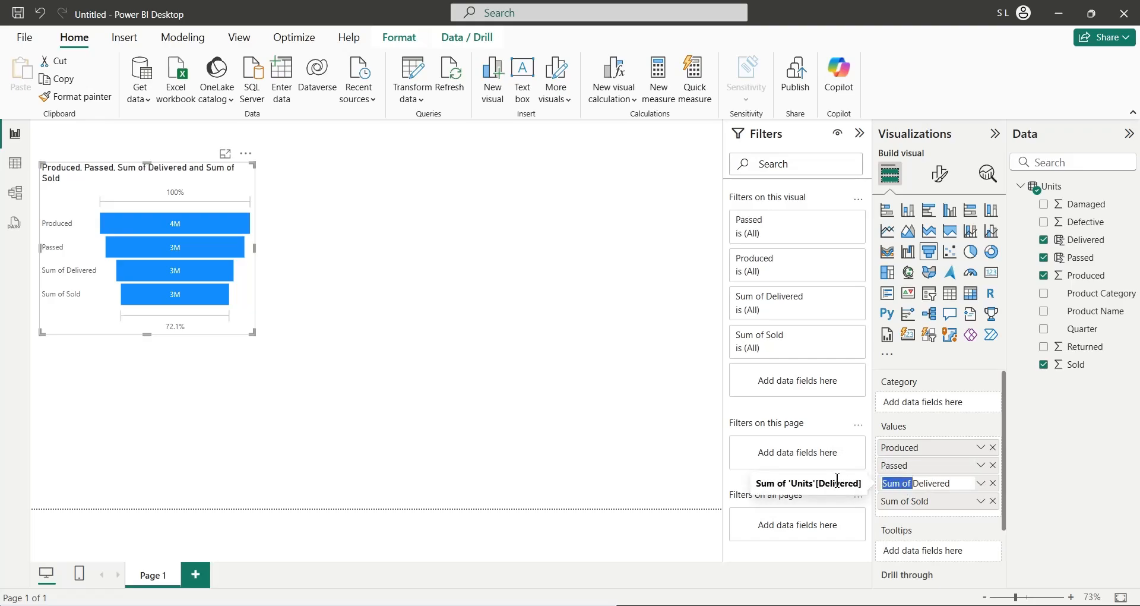
key(BackSpace)
key(Return)
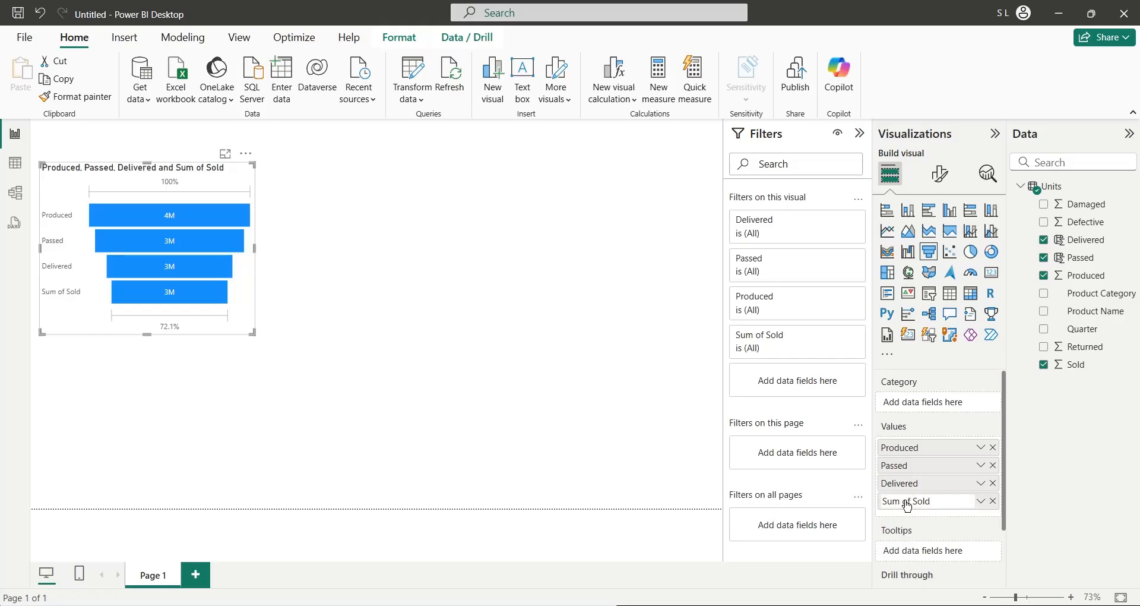
drag(913, 501, 825, 502)
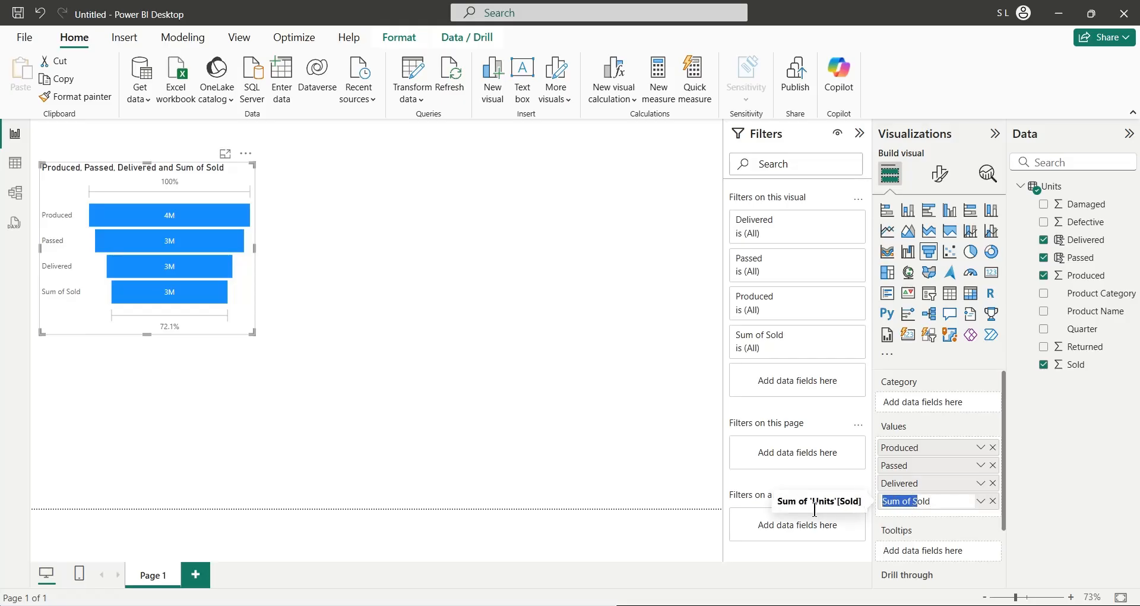
key(BackSpace)
key(Return)
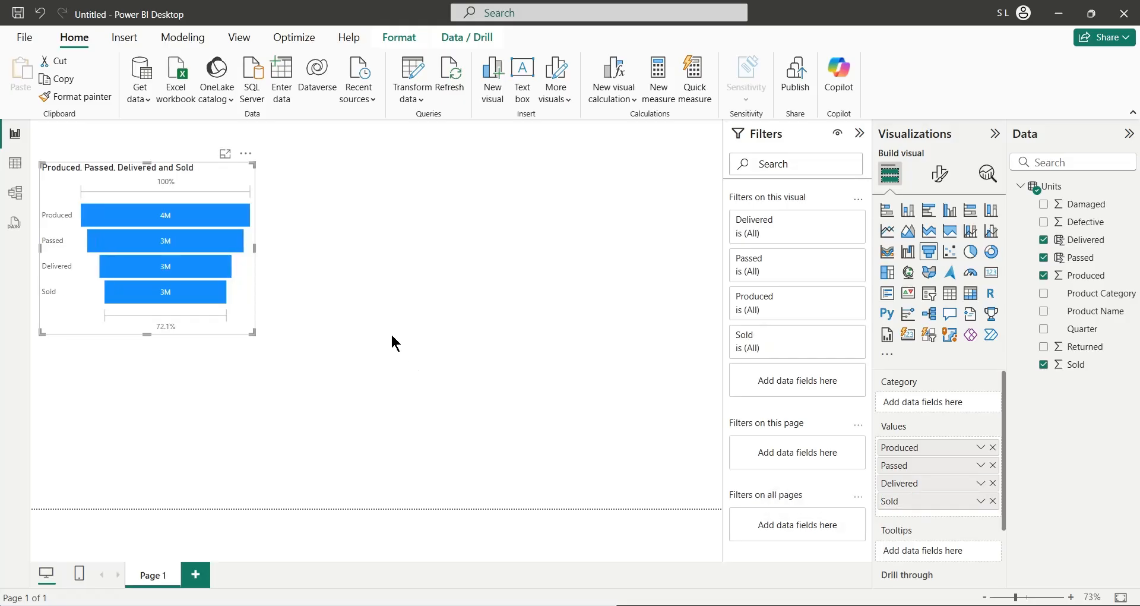
Insert a Q&A visual beside the funnel chart and ask "add a column chart howing units sold by quarter"
click(391, 332)
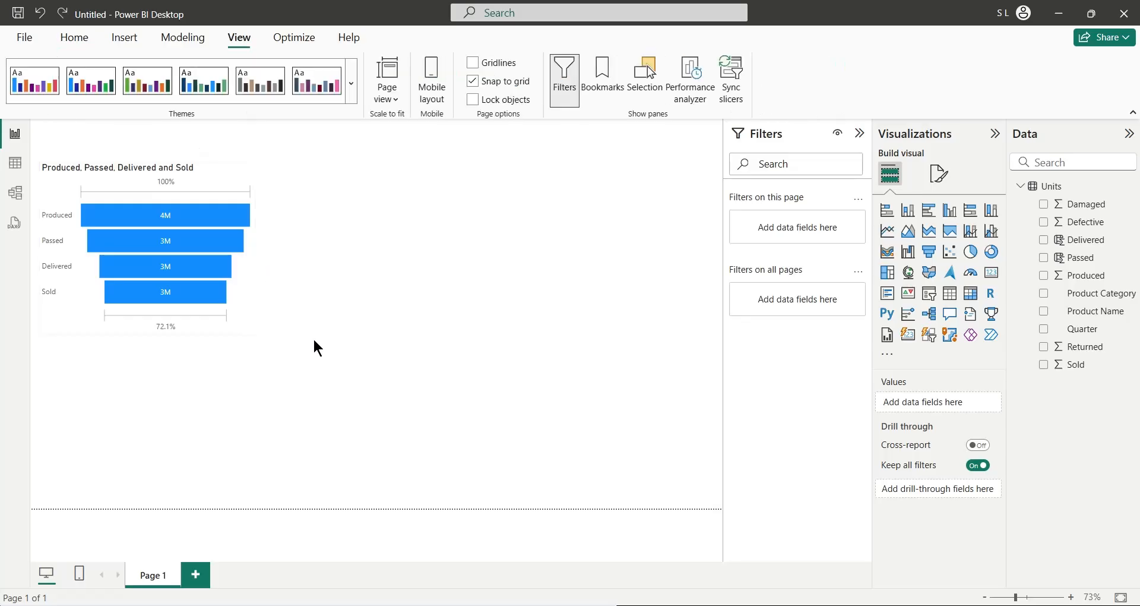
double_click(320, 343)
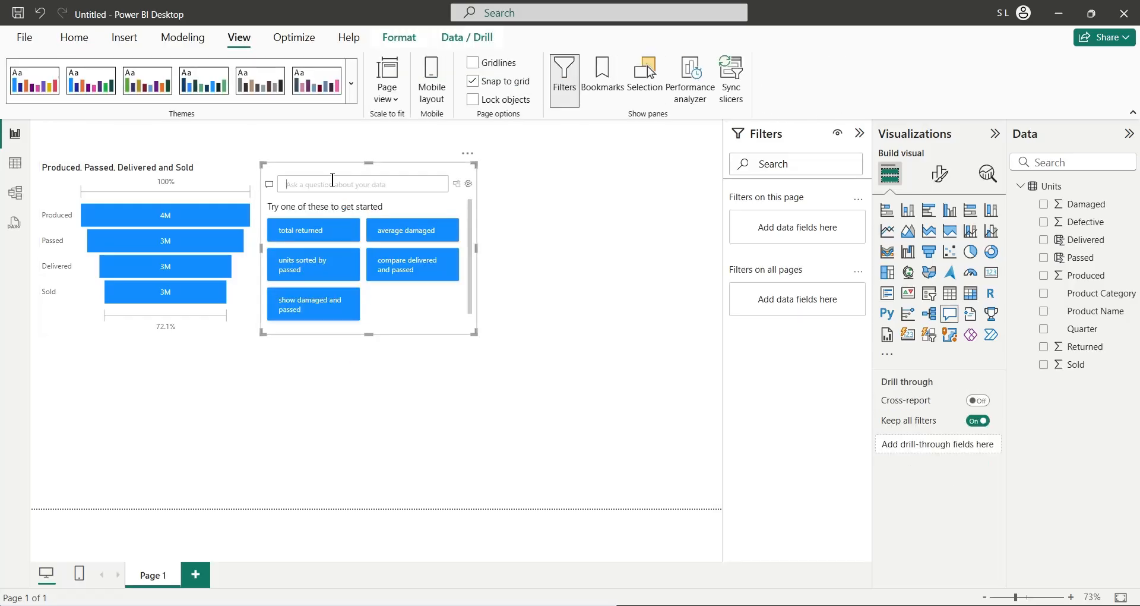
text(a)
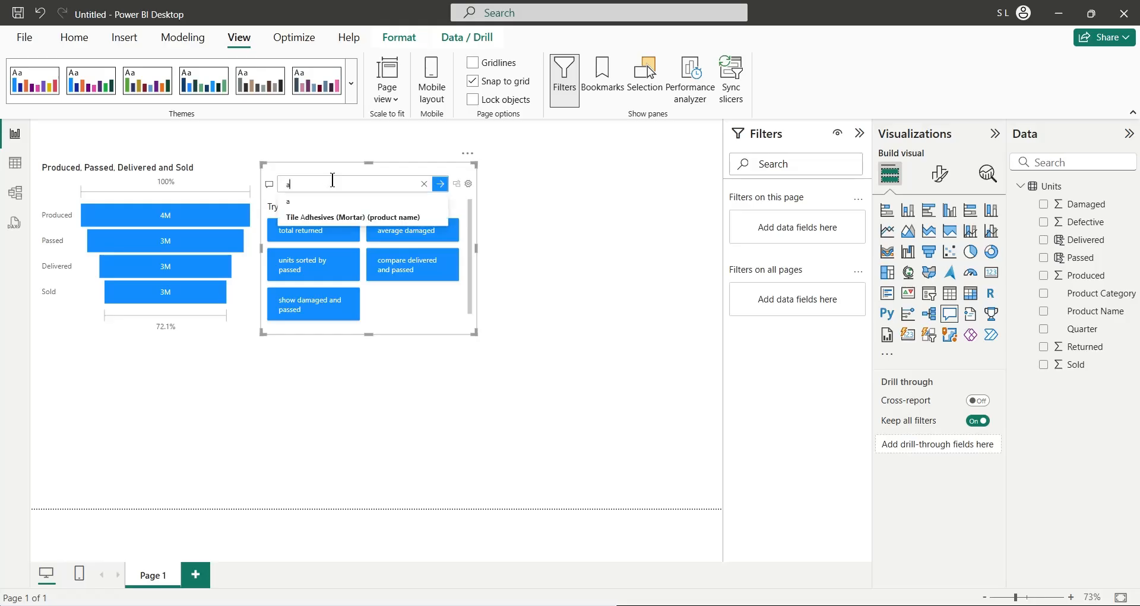
text(dd a)
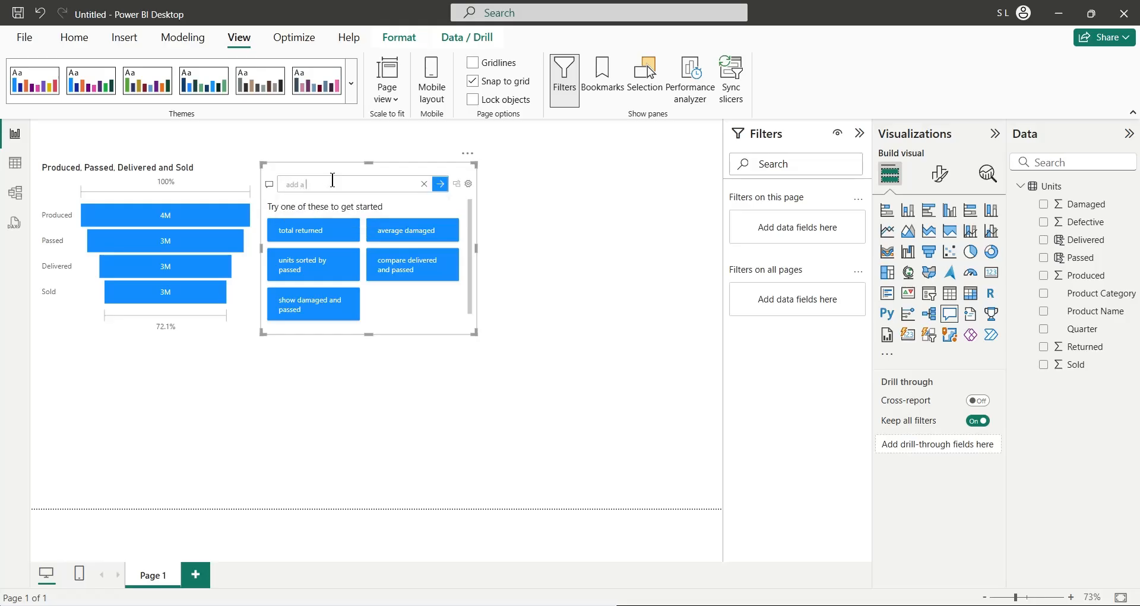
text( column)
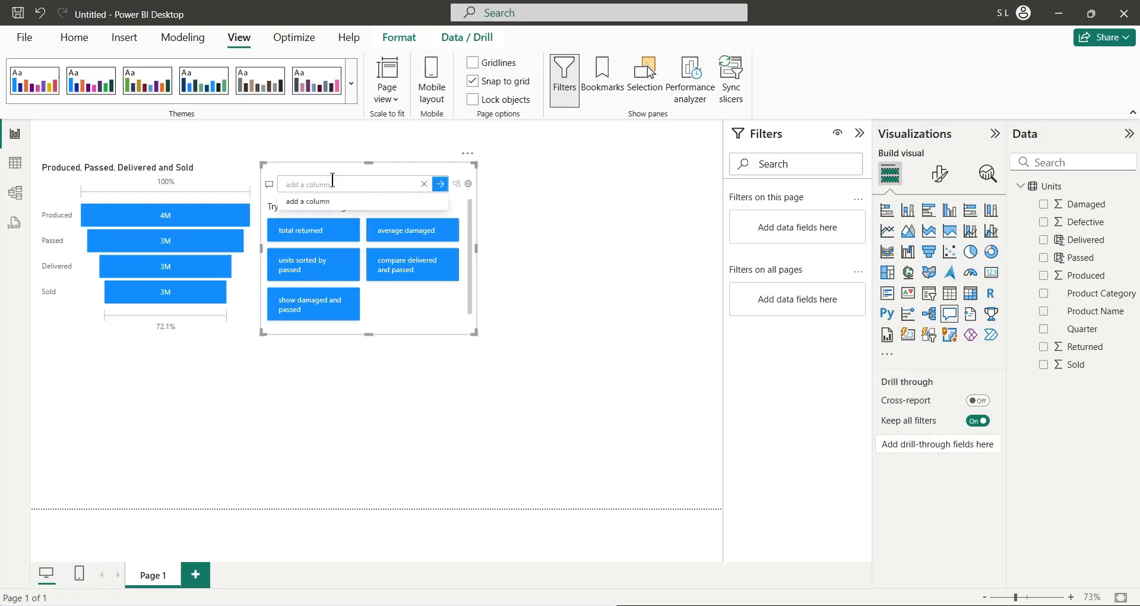
text( chart howing)
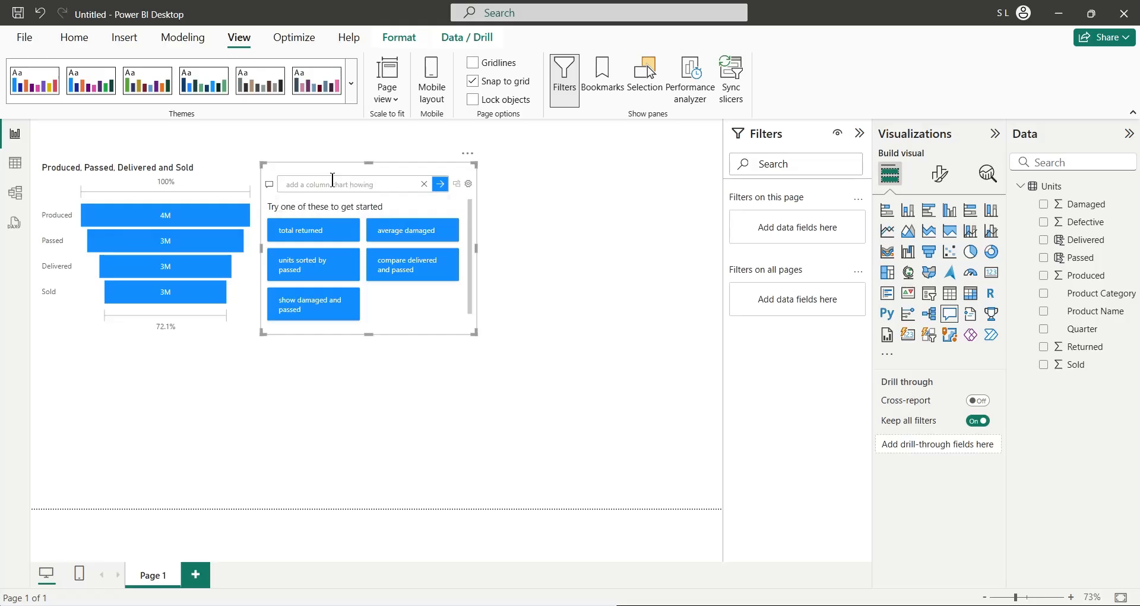
text( units sold)
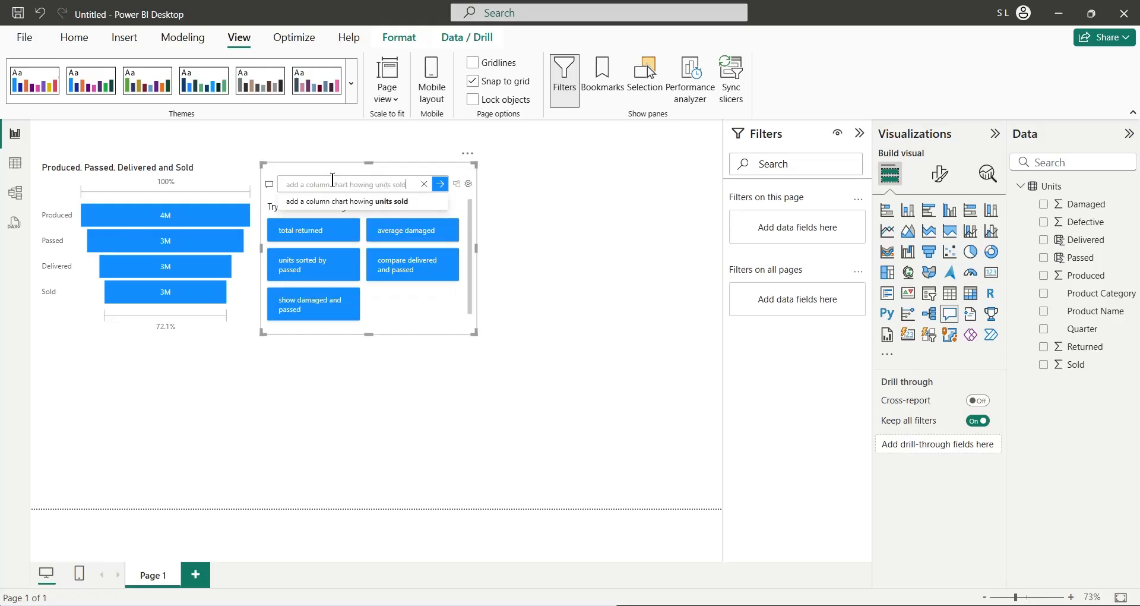
text( by)
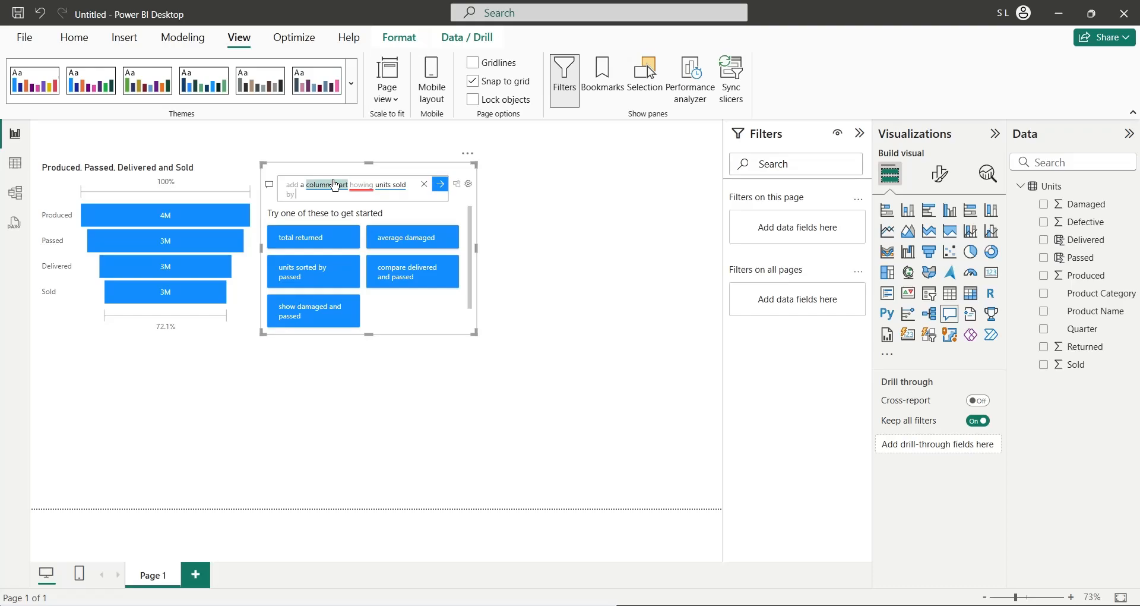
text( quarter)
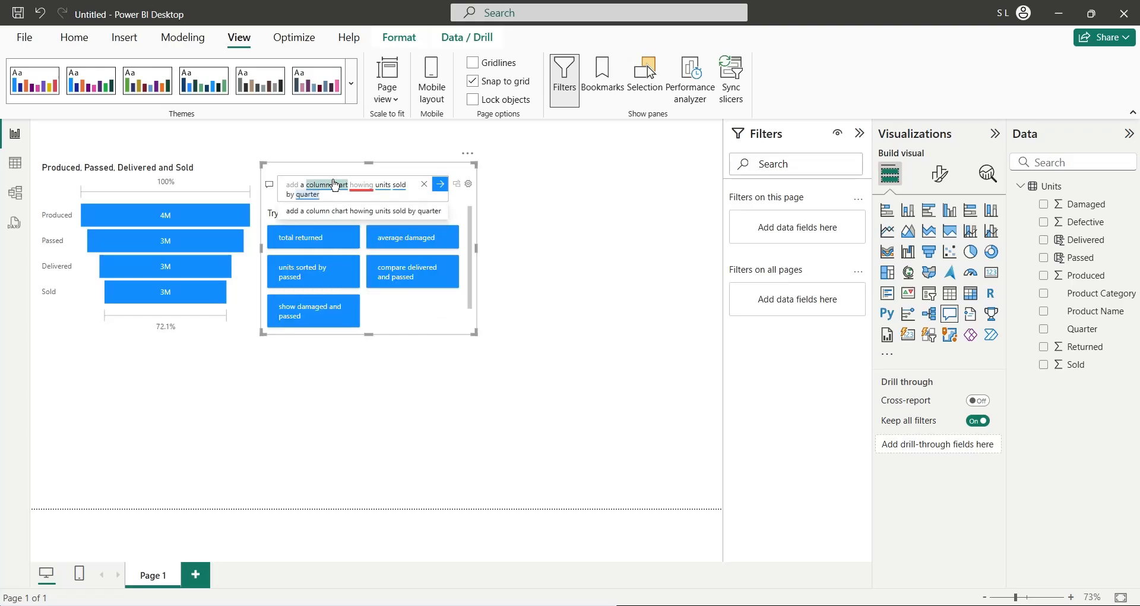
key(Return)
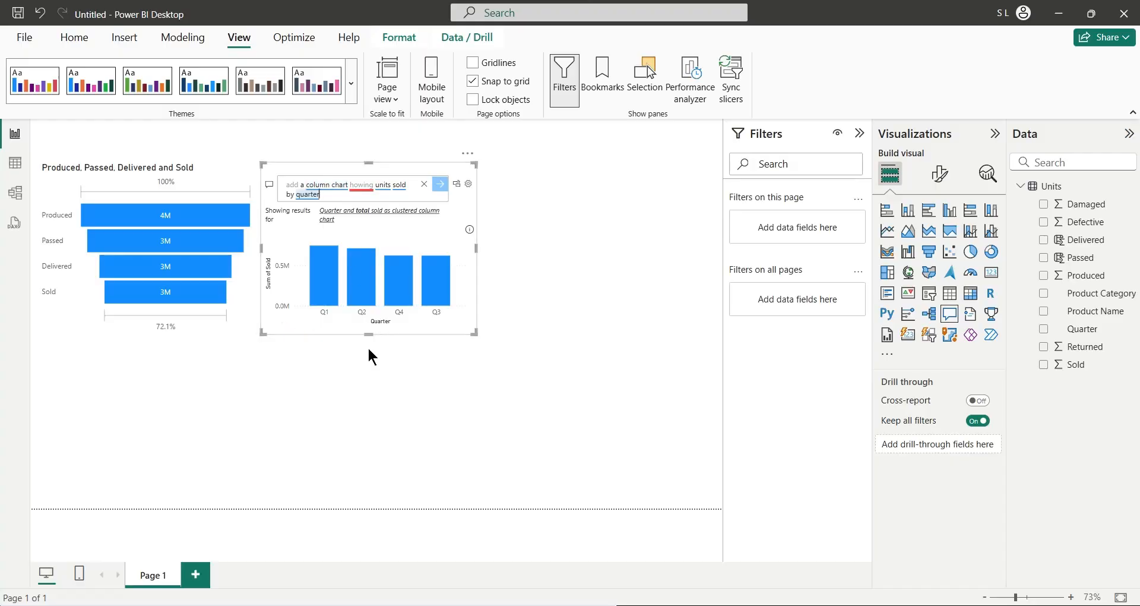
Make the Q&A visual taller, turn its column chart result into a standard visual, and place it directly below the funnel chart
drag(368, 356, 372, 386)
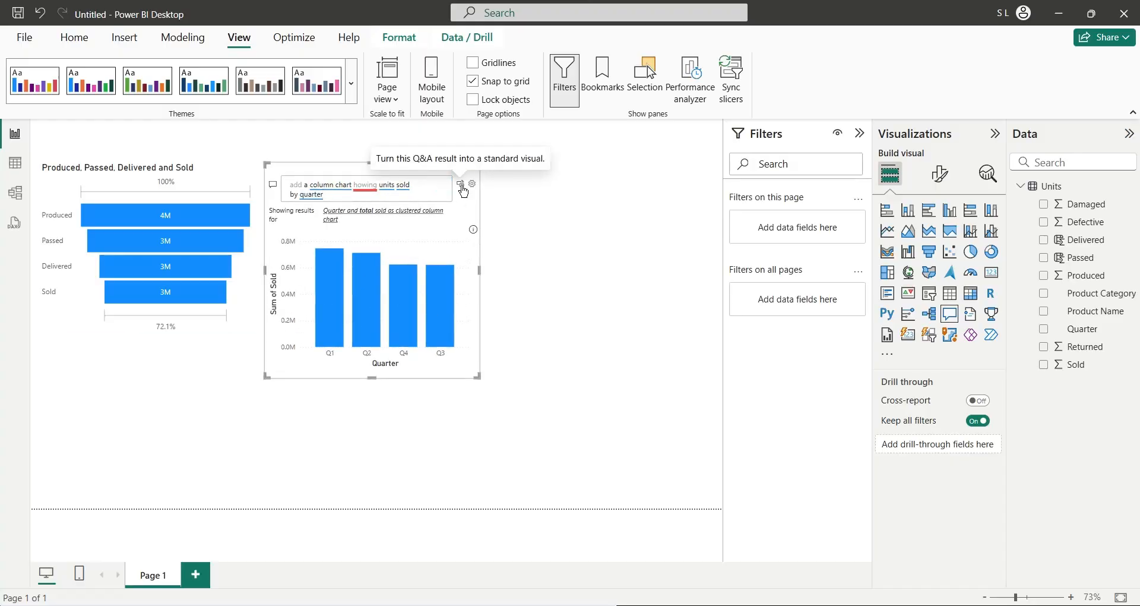
click(464, 191)
drag(431, 173, 144, 338)
Rename the column chart's Y-axis field to Sold for this visual and return to the report page
click(379, 369)
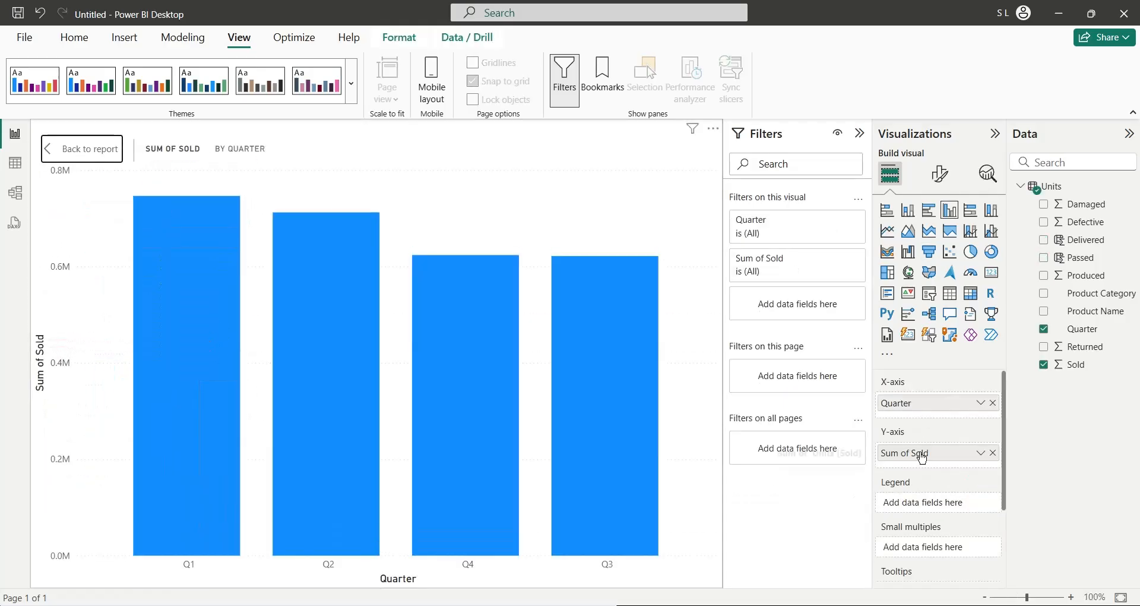
double_click(922, 457)
drag(917, 452, 889, 452)
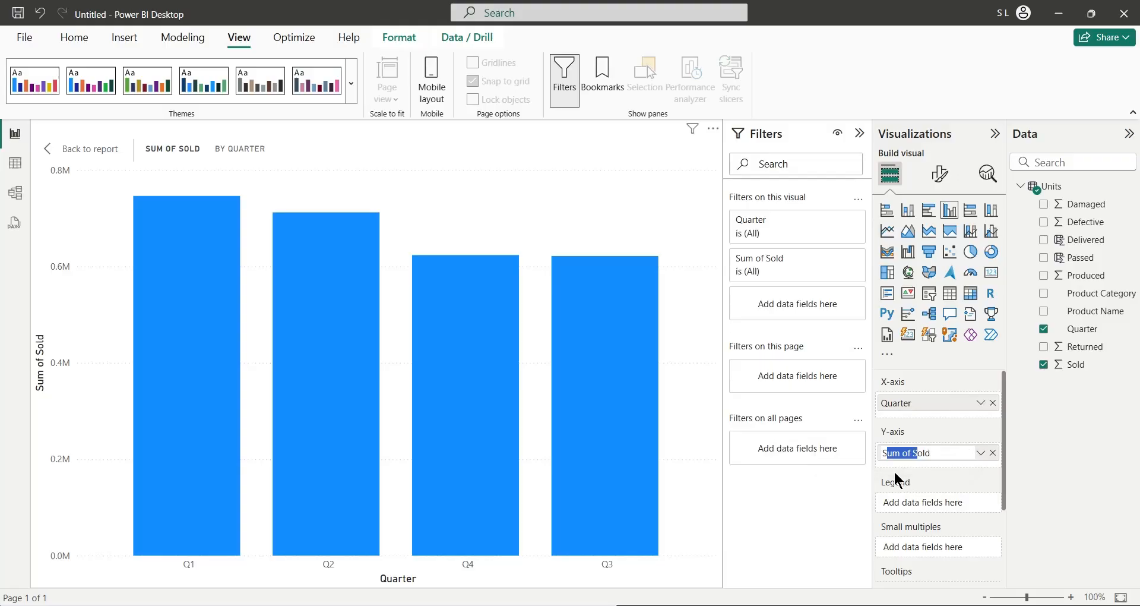
key(BackSpace)
key(Return)
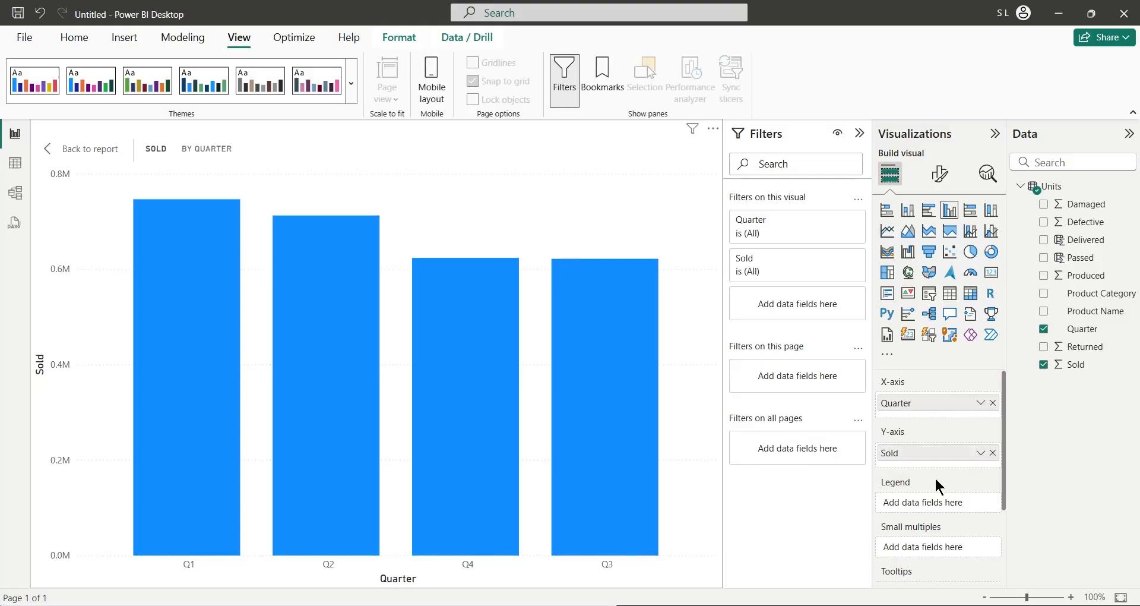
click(89, 148)
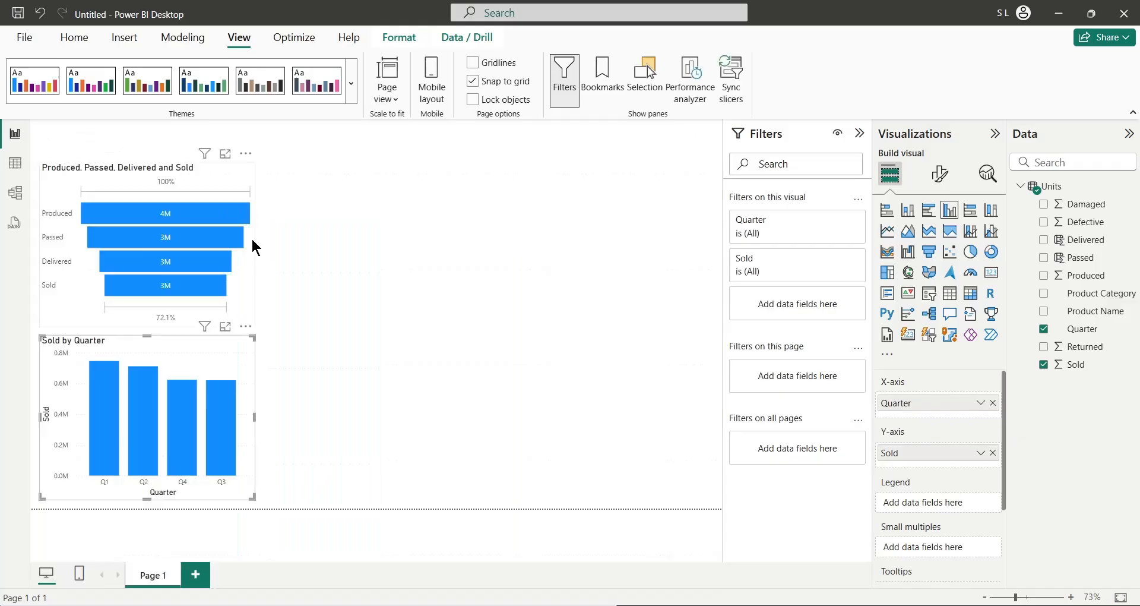
Insert another Q&A visual on an empty page area and ask "a donut chart showing units produced by product category"
click(374, 343)
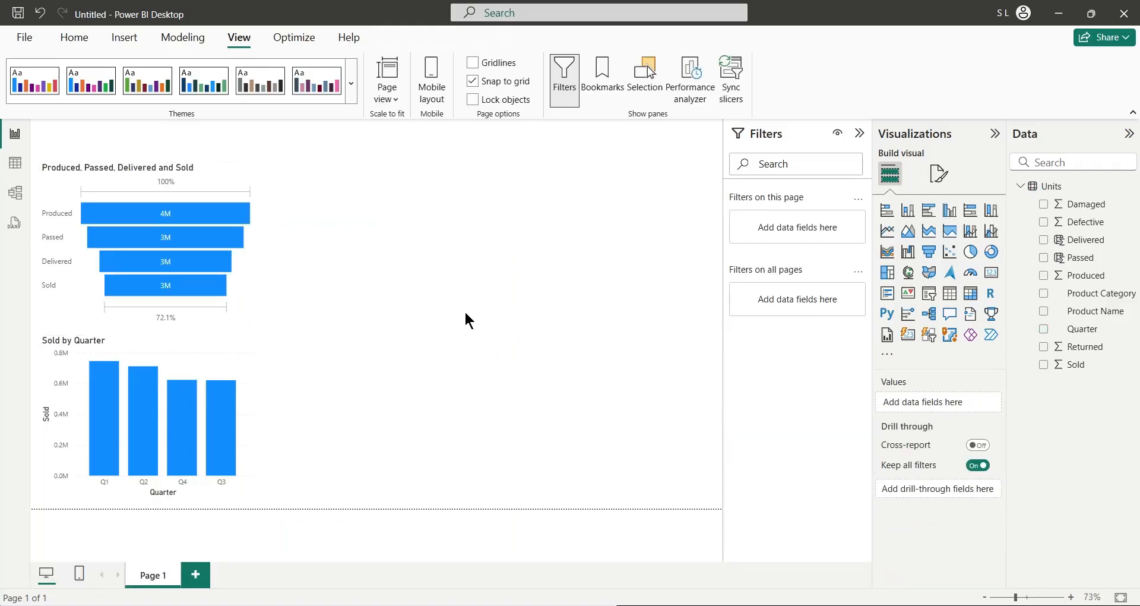
double_click(447, 333)
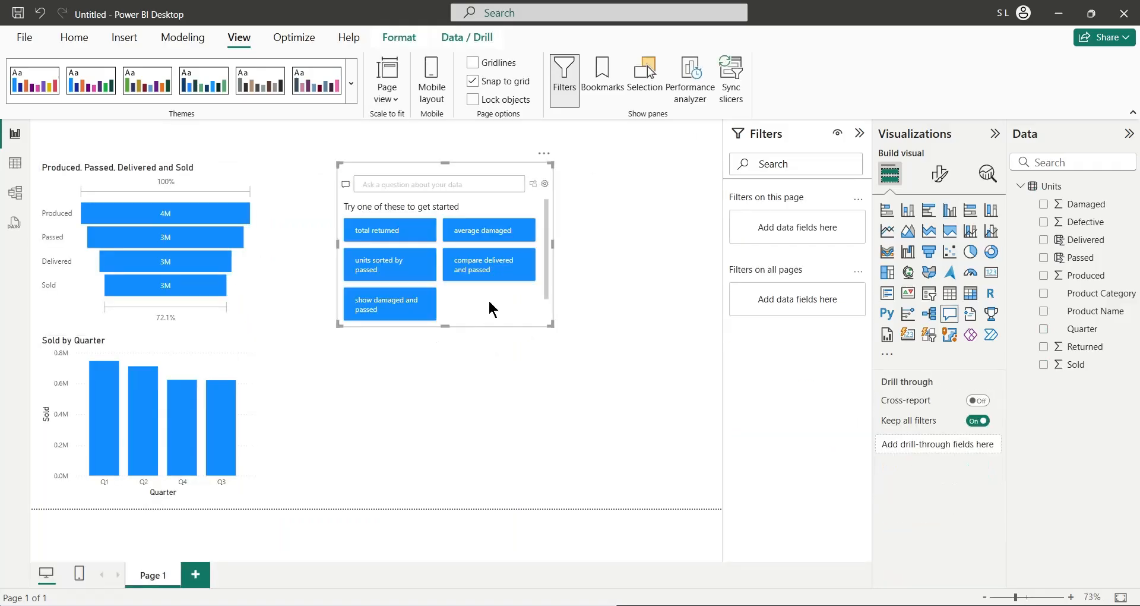
click(433, 186)
text(a do)
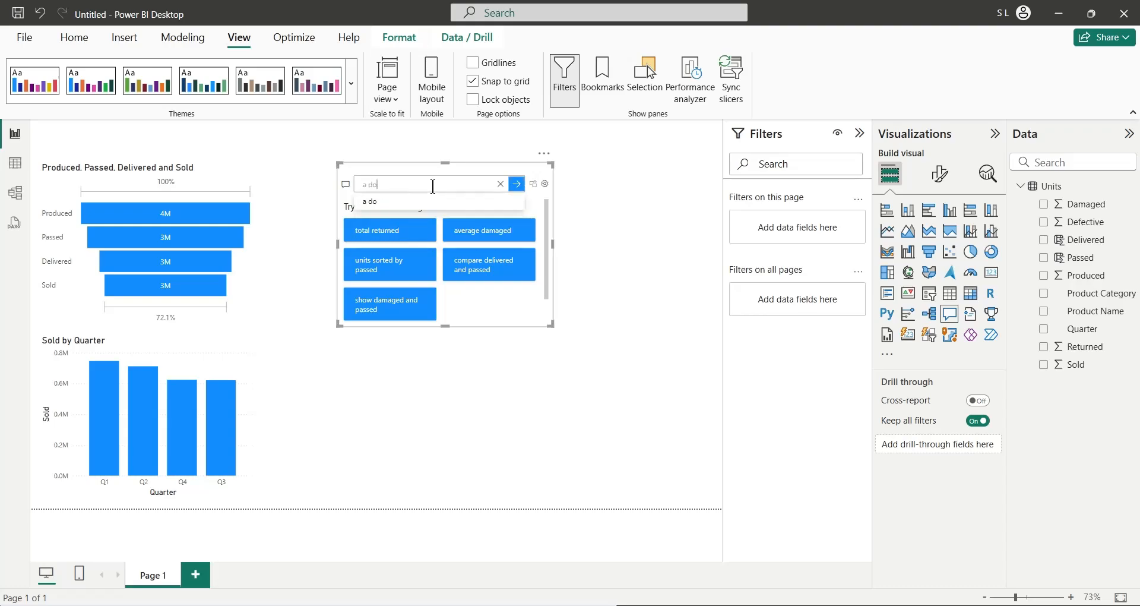
text(nut chart sh)
text(owing)
text( units produ)
text(ced)
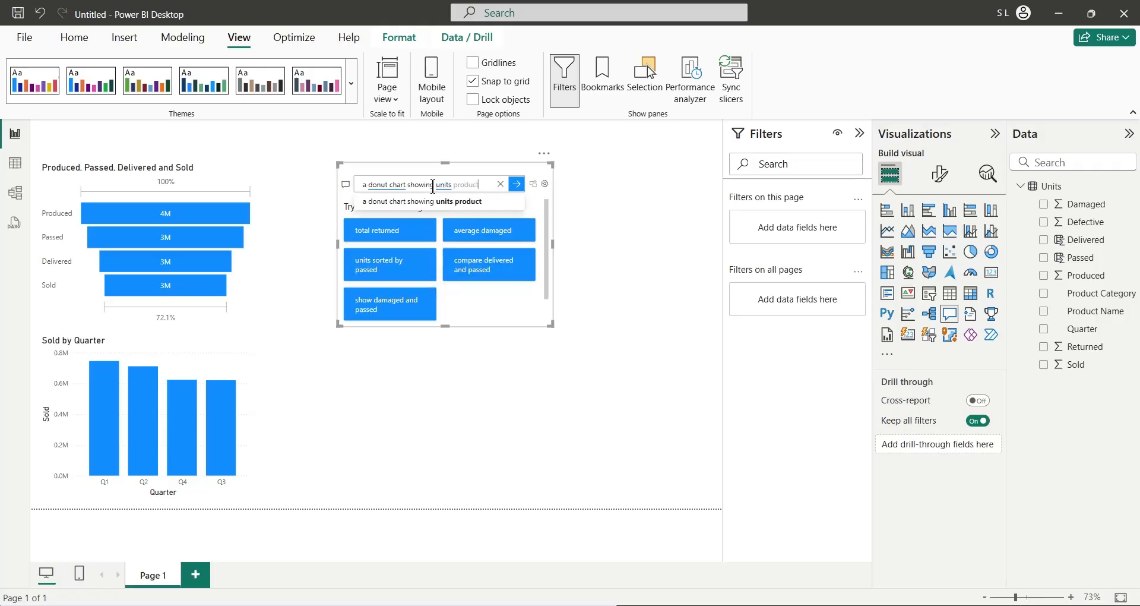
text(by)
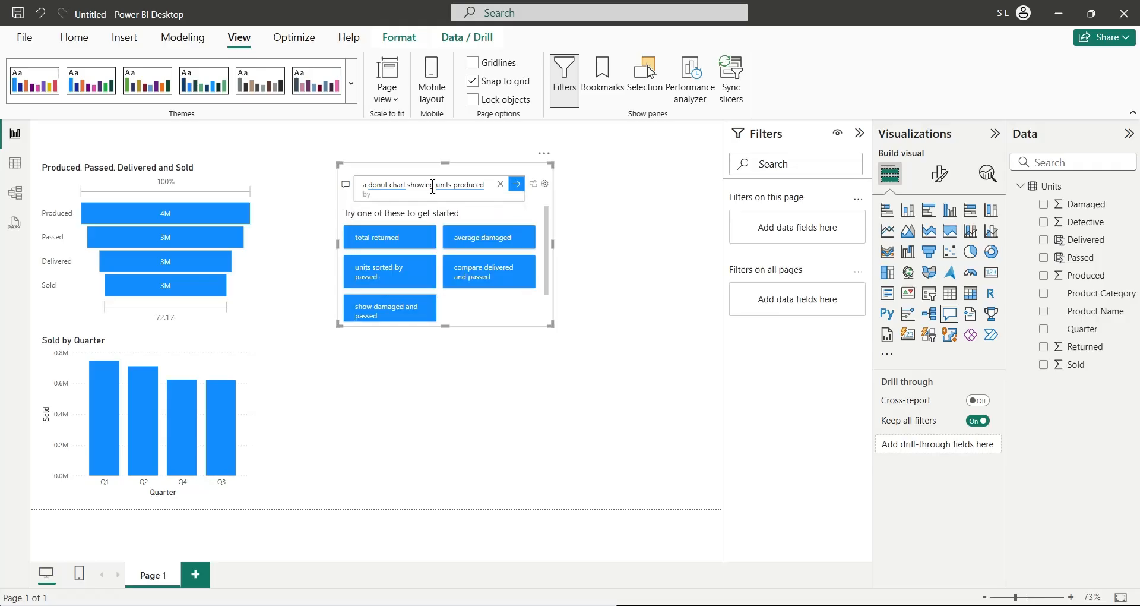
text( product ca)
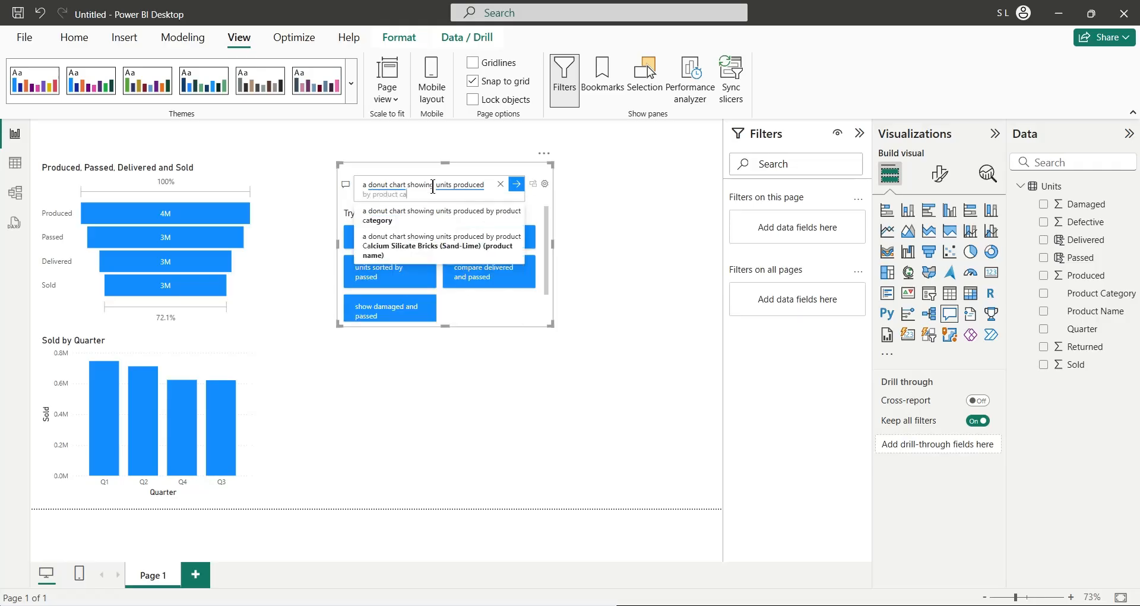
text(tegory)
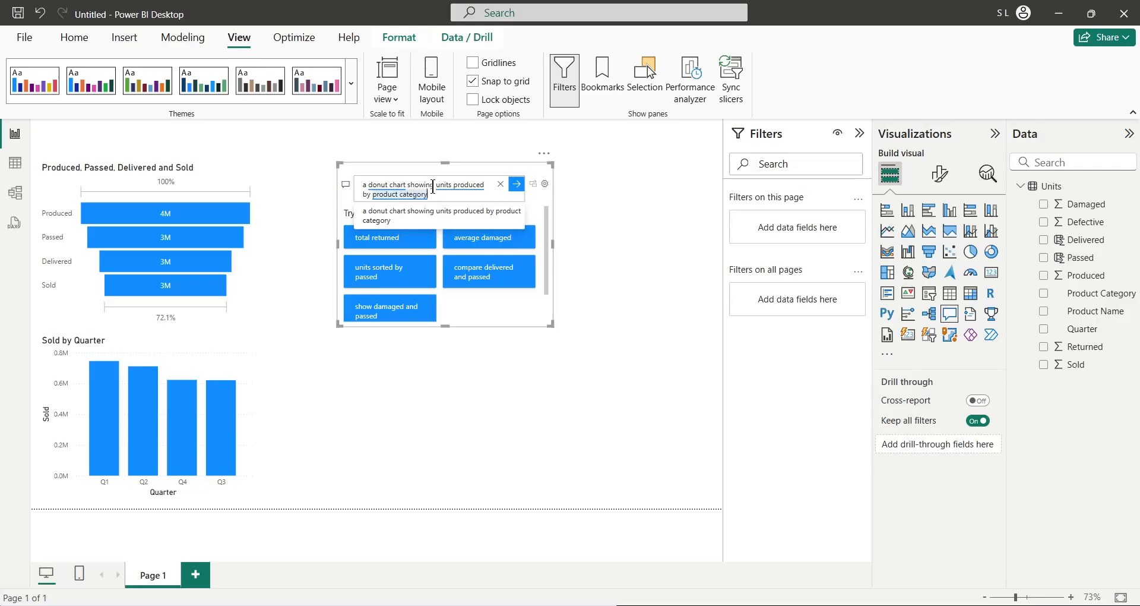
key(Return)
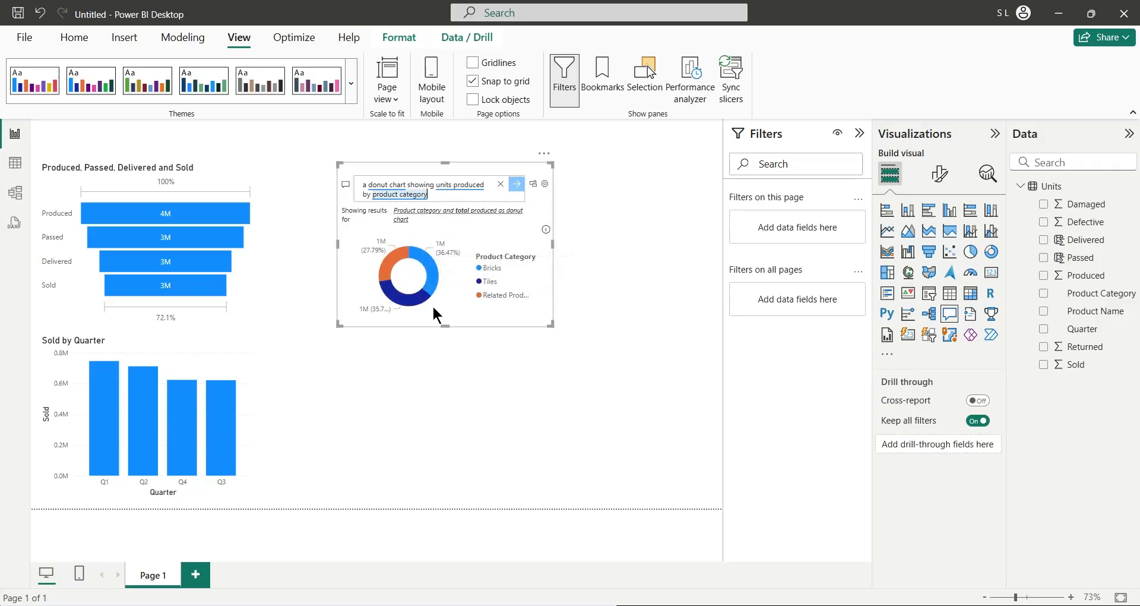
Turn the donut result into a standard visual beside the funnel chart and rename its value field to Produced
click(536, 186)
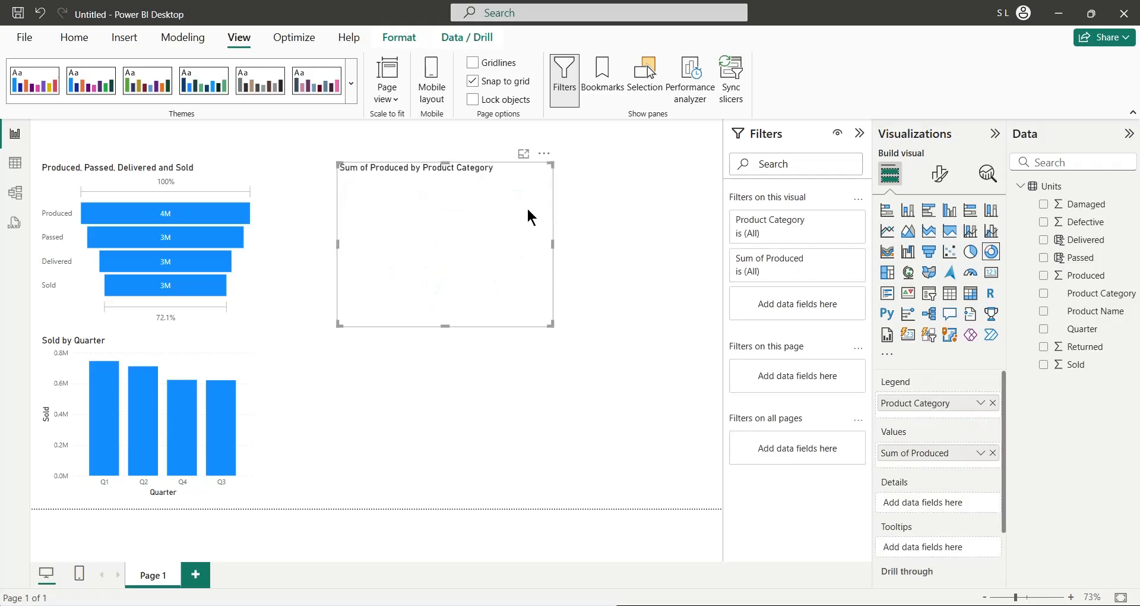
drag(472, 305, 399, 304)
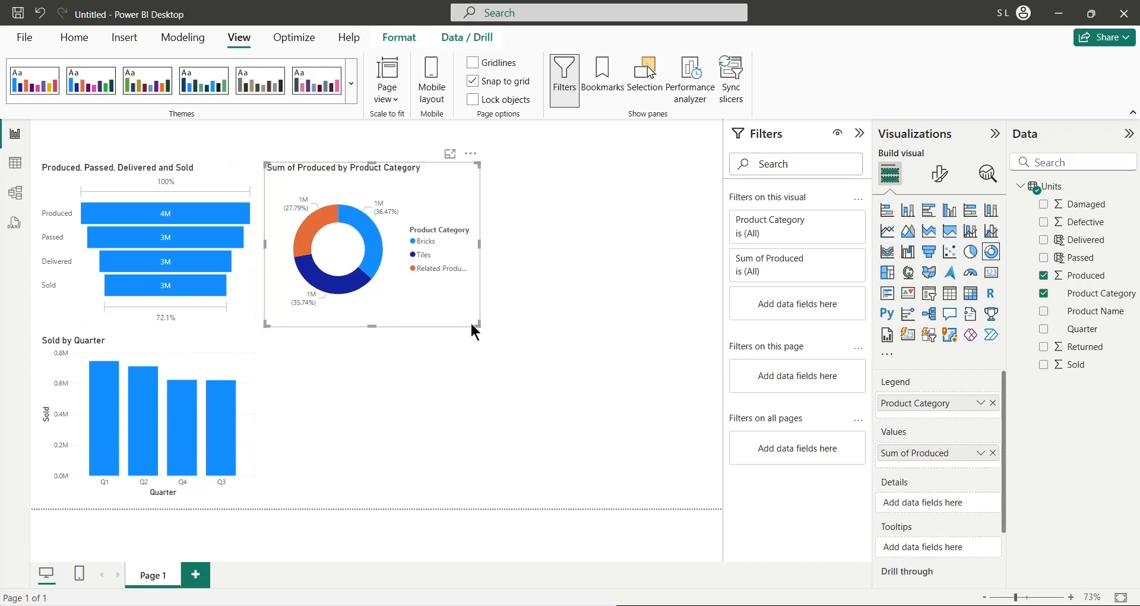
double_click(910, 452)
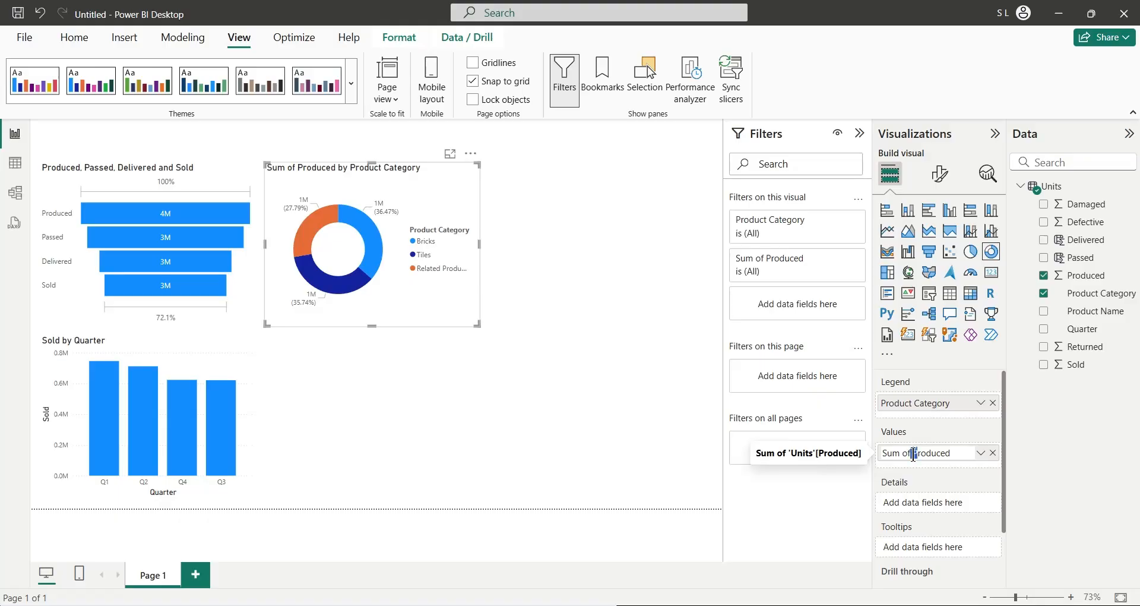
drag(913, 453, 859, 462)
key(Delete)
key(Return)
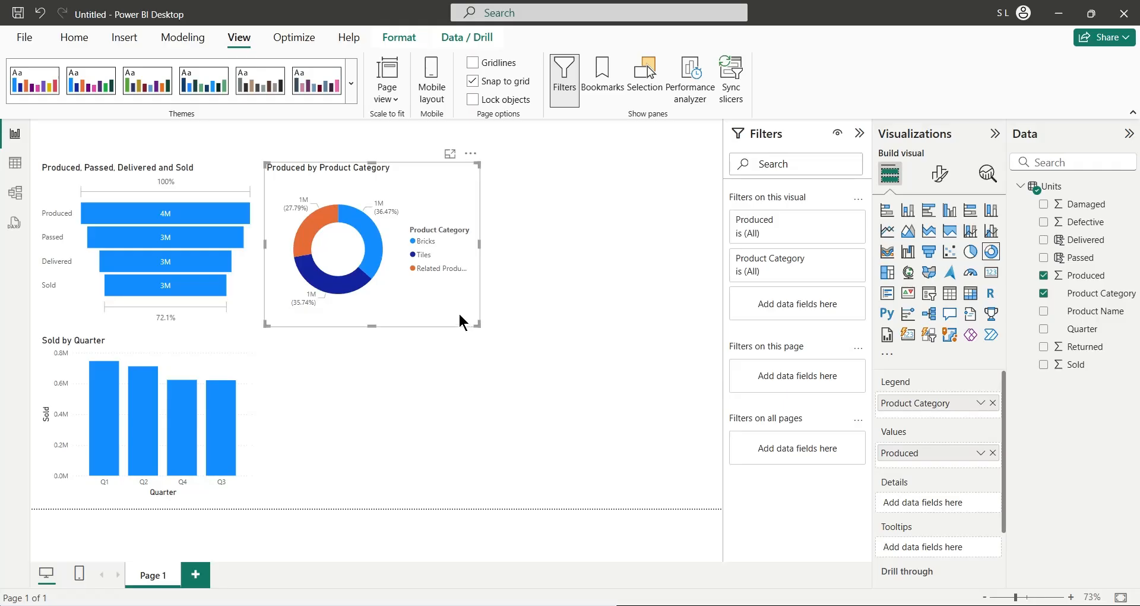
Duplicate the Produced donut chart and place the copy directly below it, beside the column chart
key(ctrl+c)
key(ctrl+v)
drag(463, 311, 462, 486)
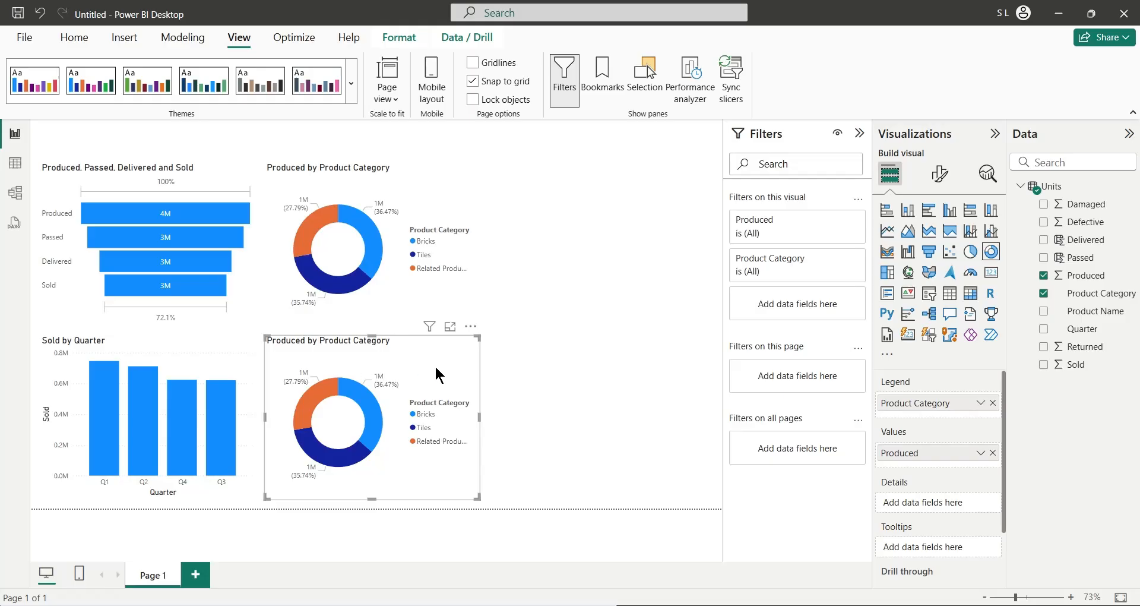
Replace the copied donut chart's value field with Damaged from the Units table and rename it to Damaged
click(992, 454)
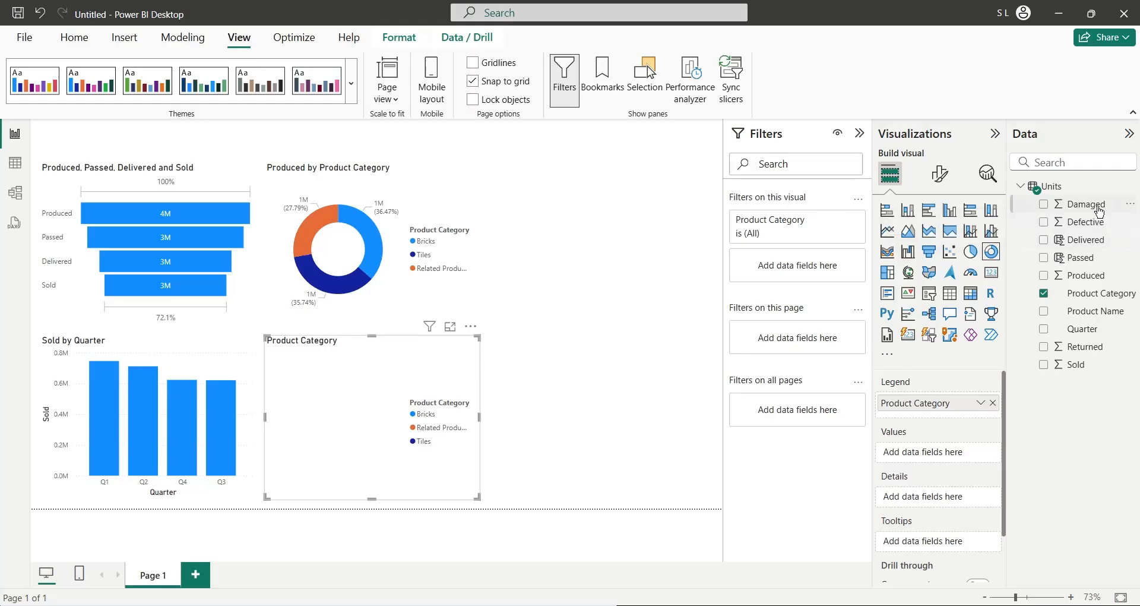
drag(1099, 212, 980, 466)
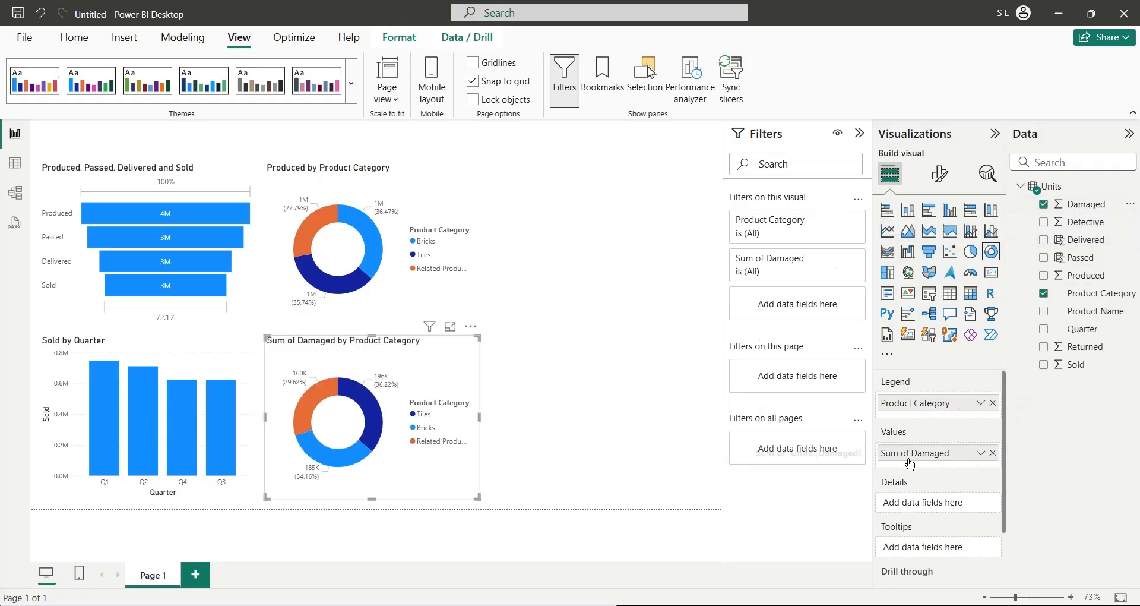
double_click(909, 451)
drag(913, 452, 784, 451)
key(BackSpace)
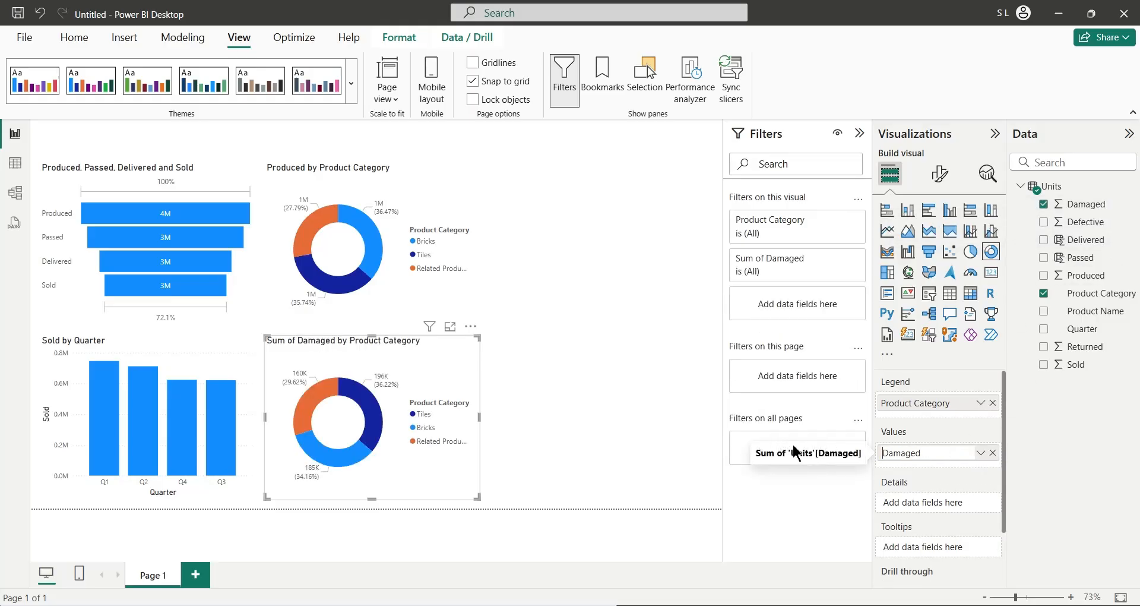
key(Return)
Place a copy of the Damaged donut beside the Produced donut and replace its value with the Defective field, renamed to Defective
drag(430, 378, 674, 192)
click(992, 452)
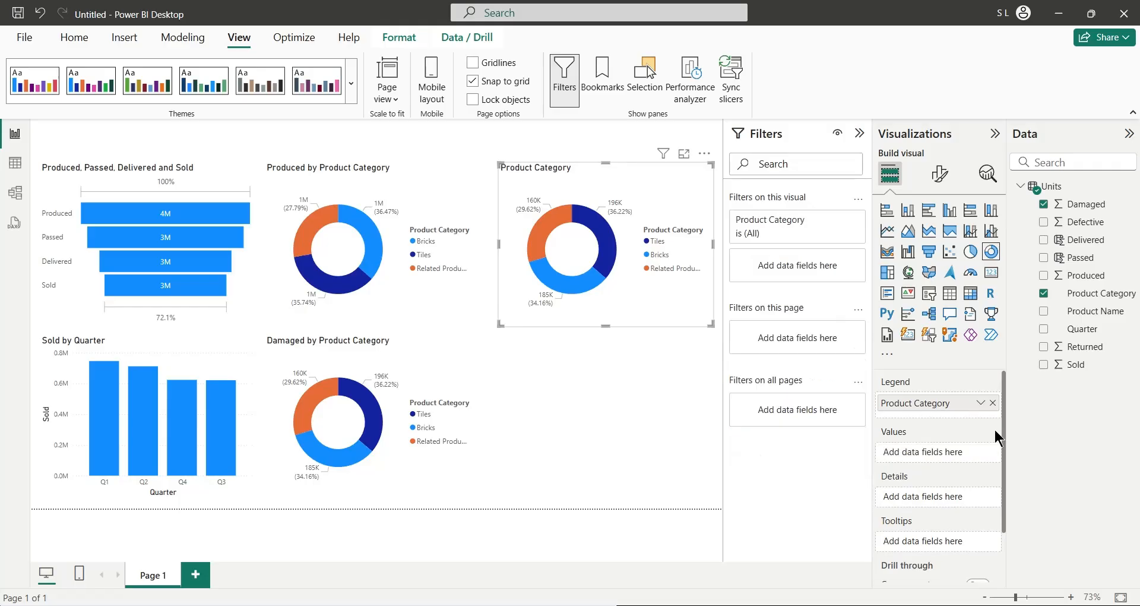
drag(1084, 222, 787, 453)
double_click(926, 452)
key(BackSpace)
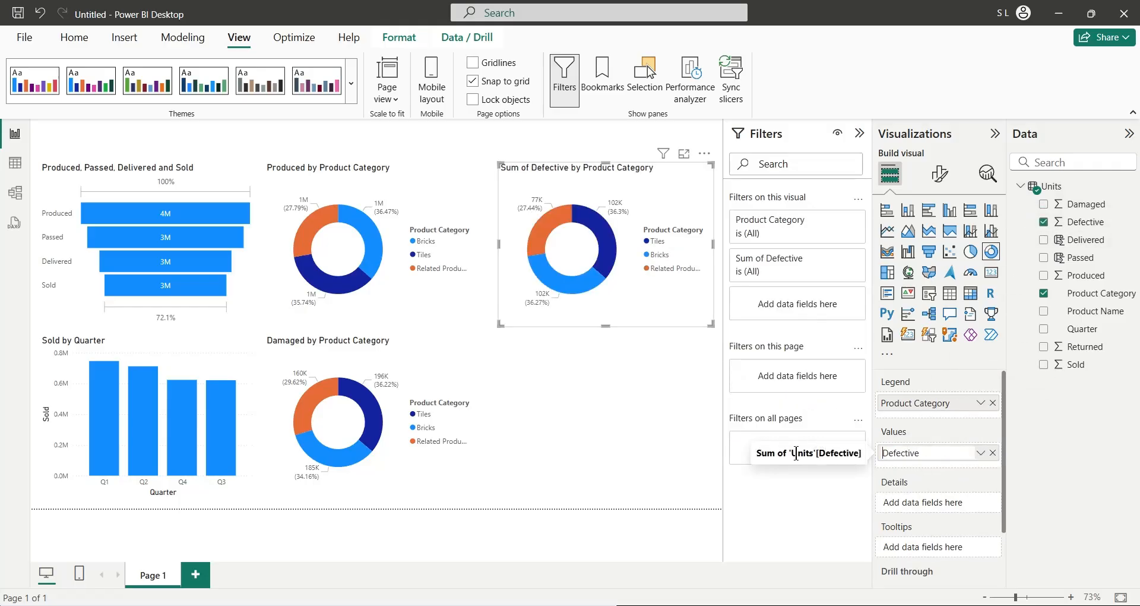
key(Return)
Duplicate the Defective donut chart and place the copy directly below it, beside the Damaged donut
key(ctrl+c)
key(ctrl+v)
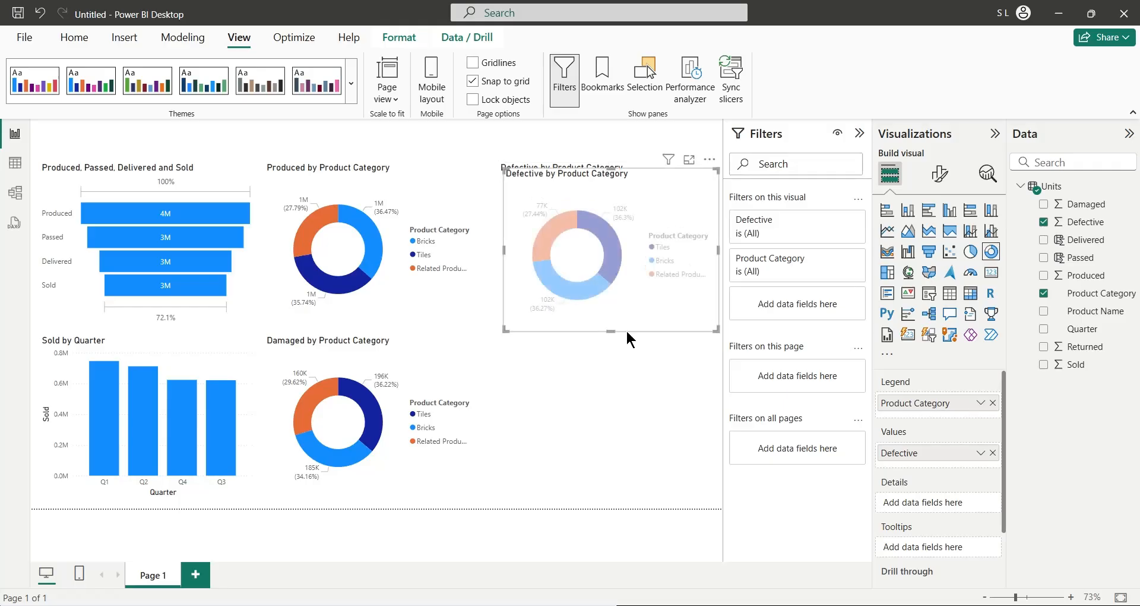
drag(625, 329, 650, 488)
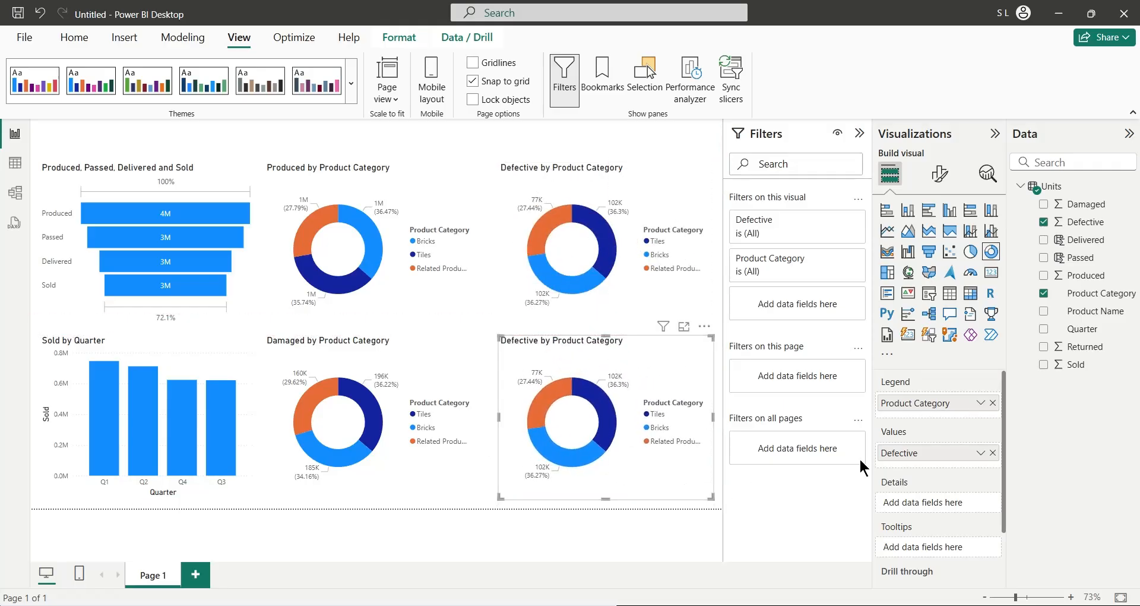
Replace the lower copied donut chart's value field with Returned from the Units table and rename it to Returned
drag(986, 449, 855, 454)
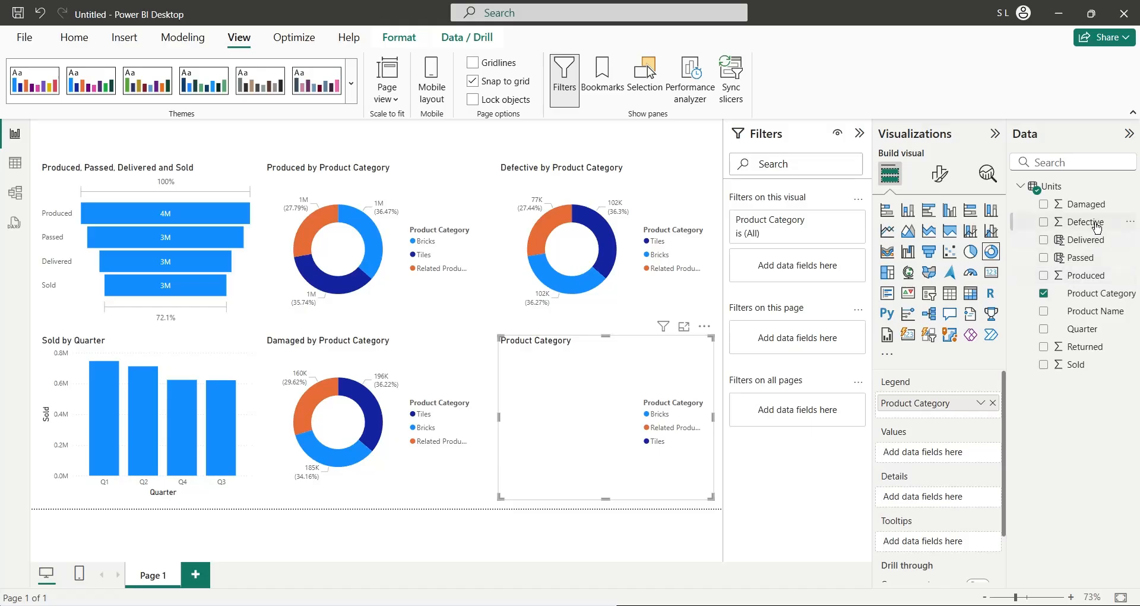
drag(1079, 348, 753, 459)
double_click(927, 452)
key(BackSpace)
key(Return)
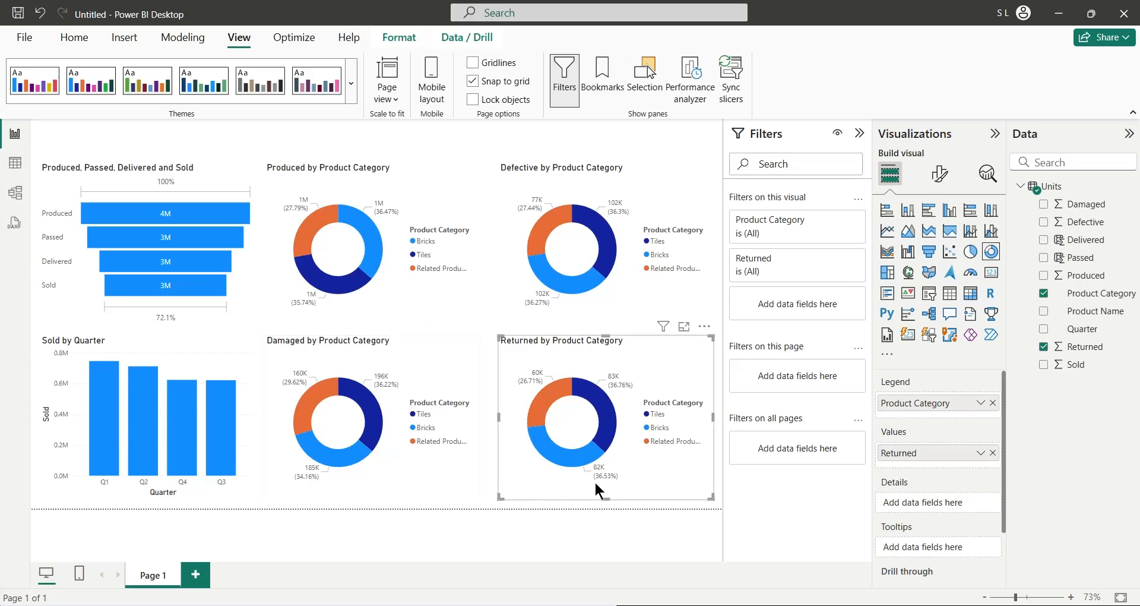
click(445, 305)
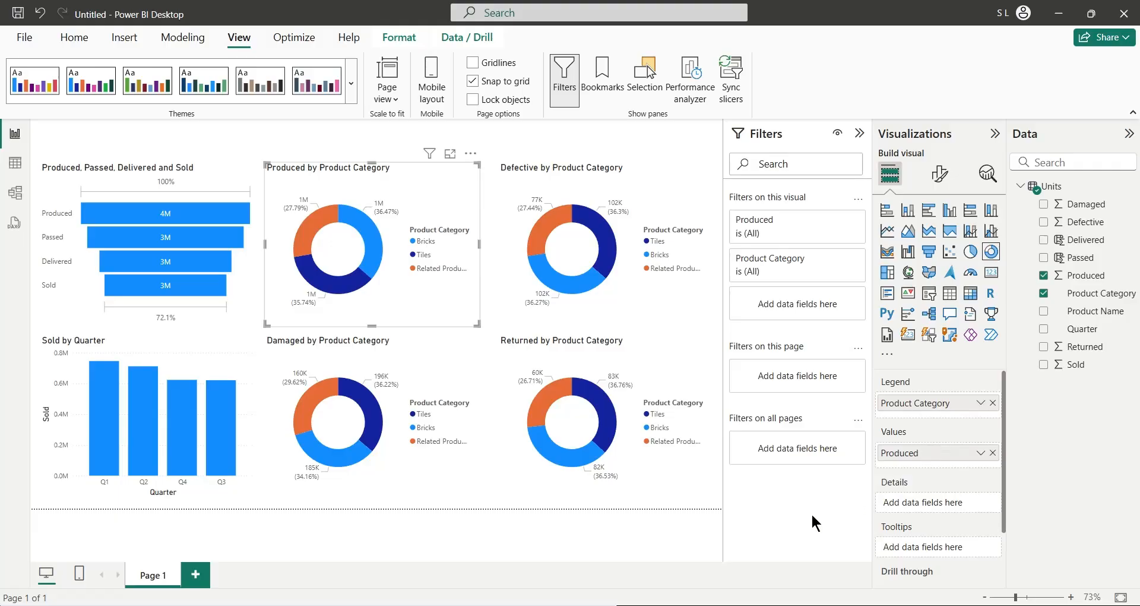
click(698, 519)
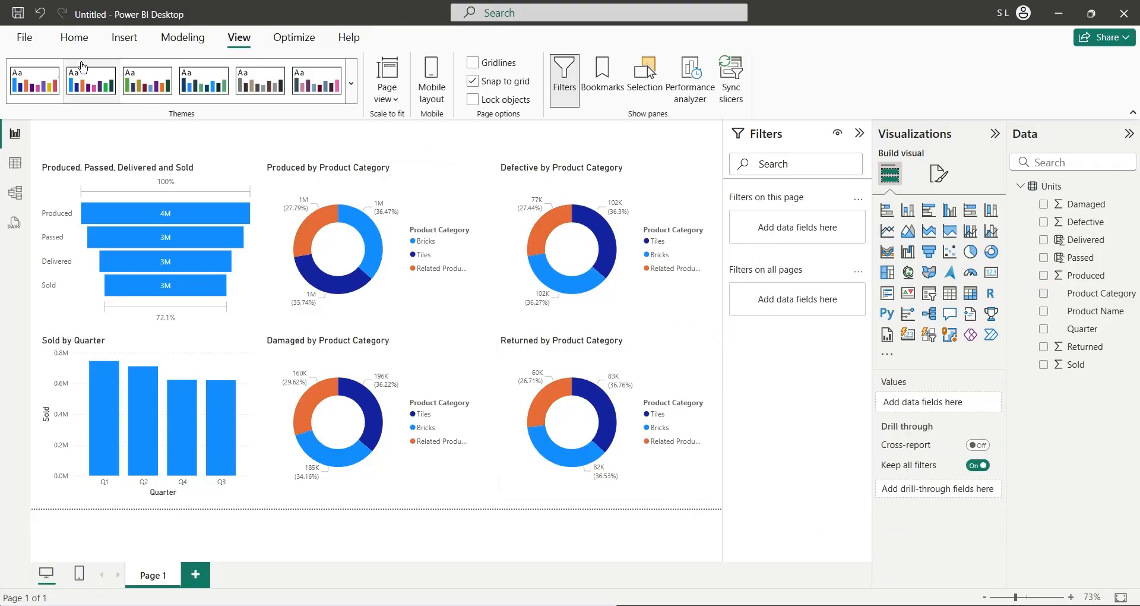
Insert a text box on the page and enter the report title Universal Suppliers
click(74, 37)
click(523, 80)
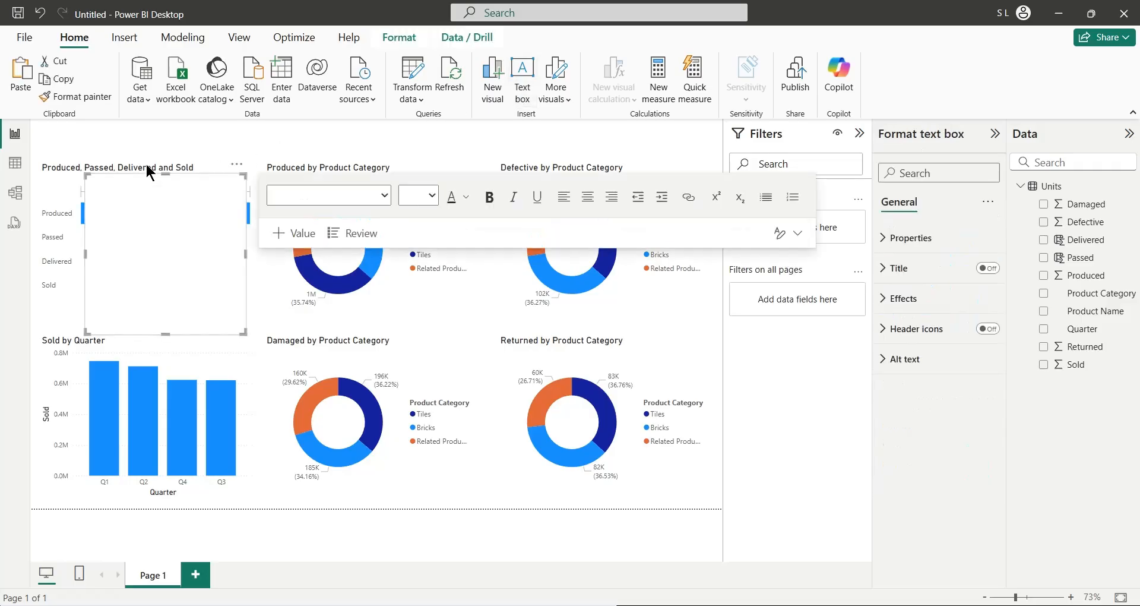
click(131, 197)
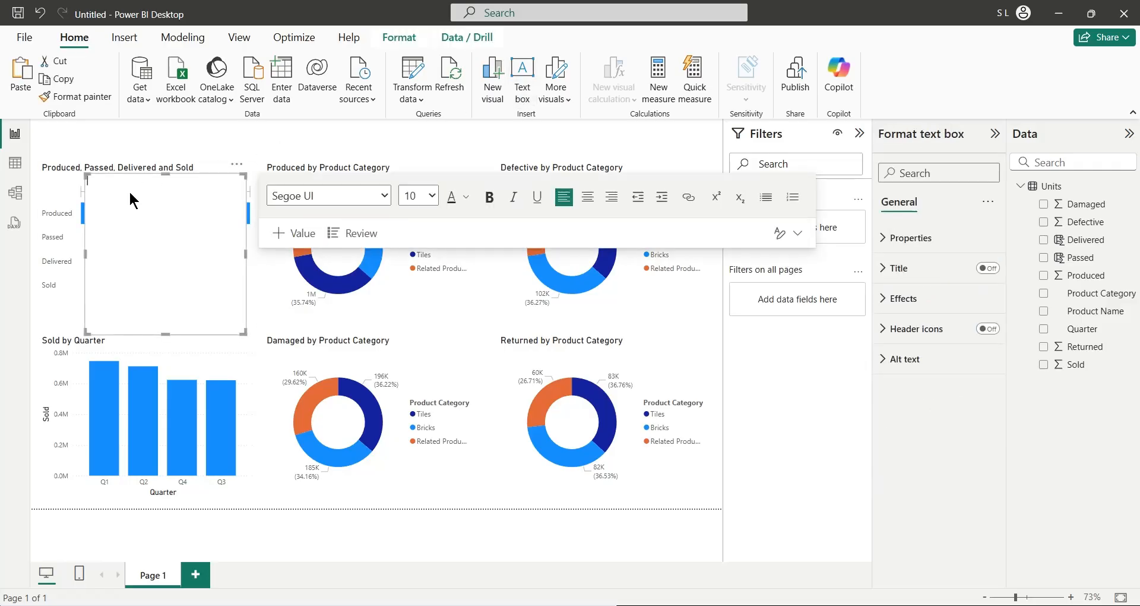
text(Uinversal Suppliers)
Stretch the title text box across the page above the charts, make its text bold at size 28, and correct the spelling to Universal Suppliers
drag(102, 174, 56, 128)
drag(203, 290, 714, 160)
click(270, 205)
click(212, 205)
drag(103, 136, 58, 145)
click(207, 448)
text(ni)
click(721, 382)
Adjust the funnel chart and the Produced donut chart to sit below the title text box
click(232, 174)
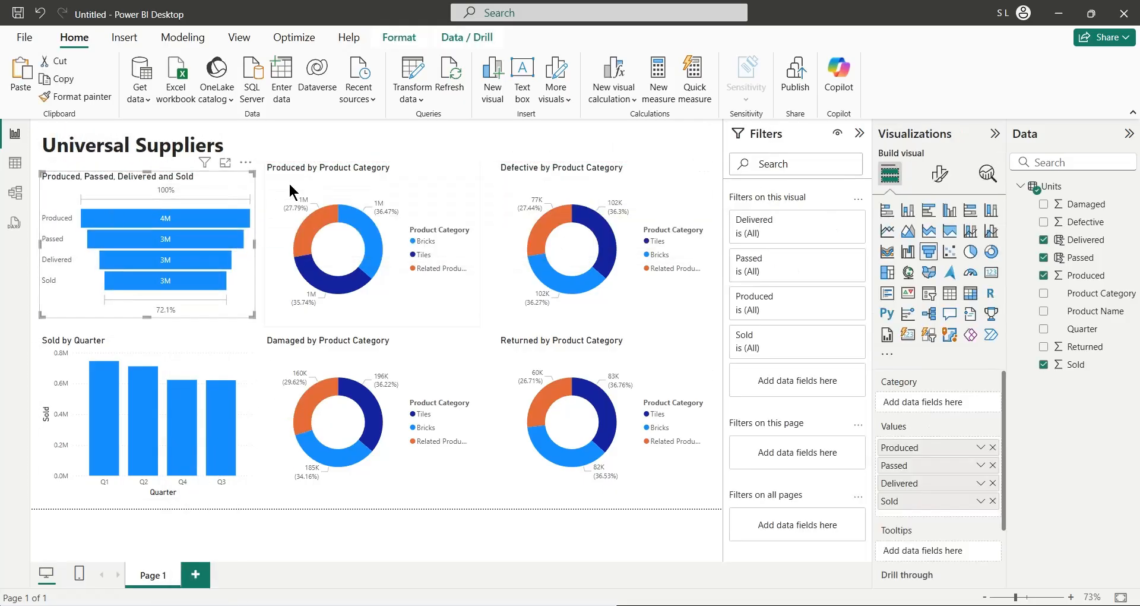
click(498, 302)
click(475, 375)
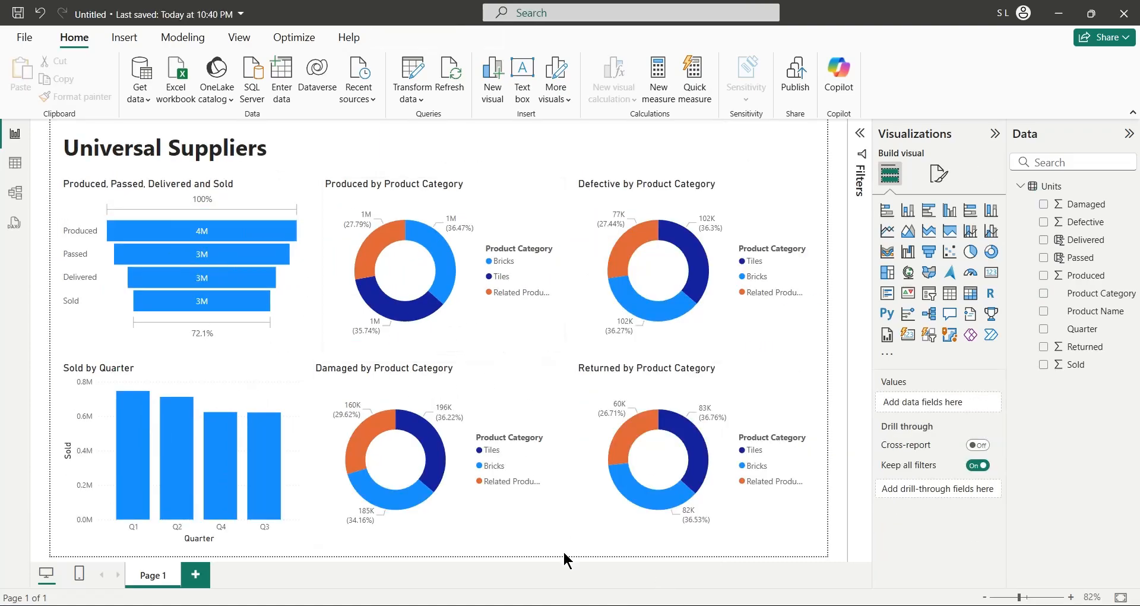
click(244, 40)
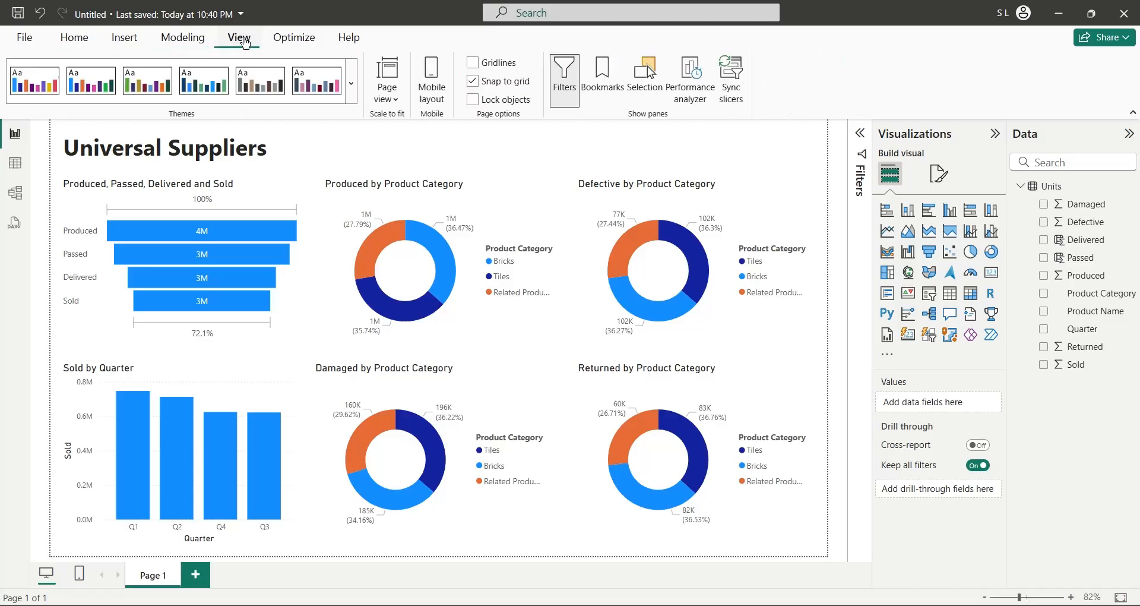
click(352, 89)
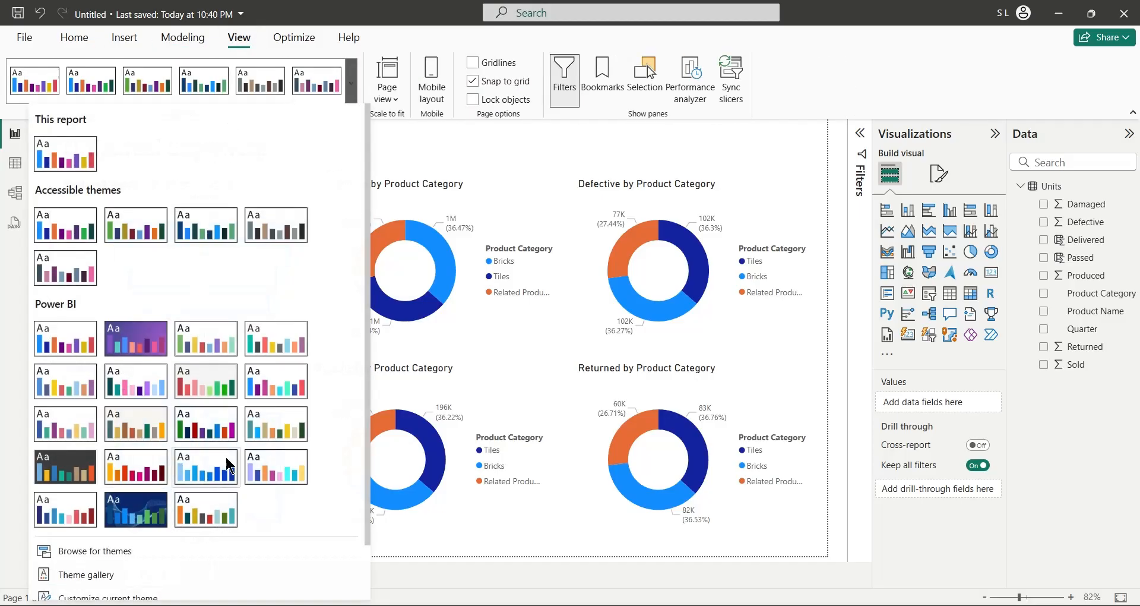
click(352, 89)
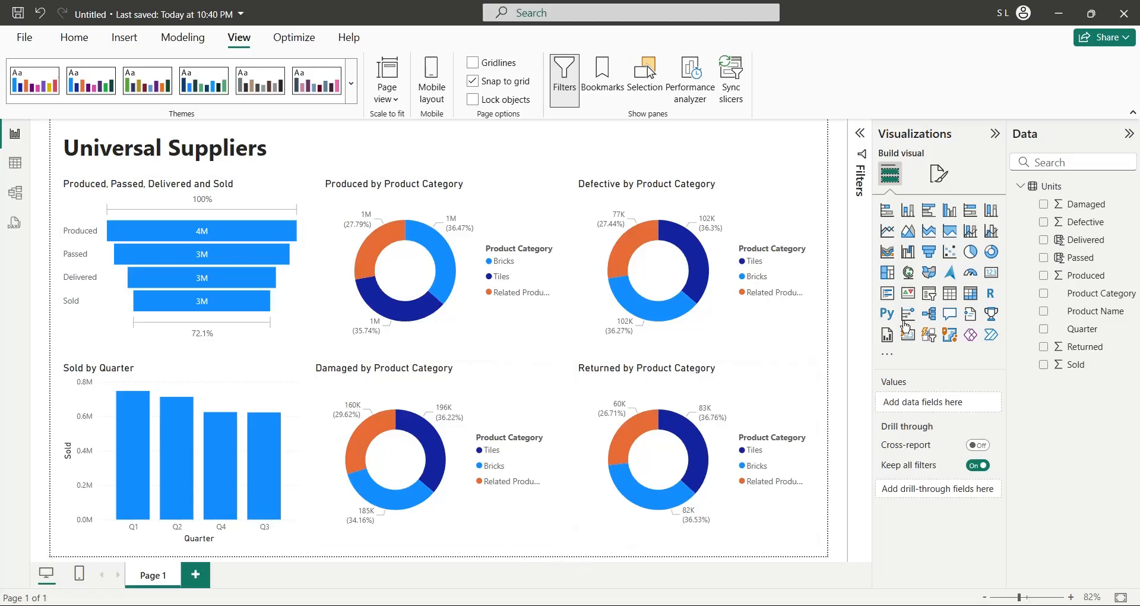
Set the page's canvas background color to black with 0% transparency
click(939, 173)
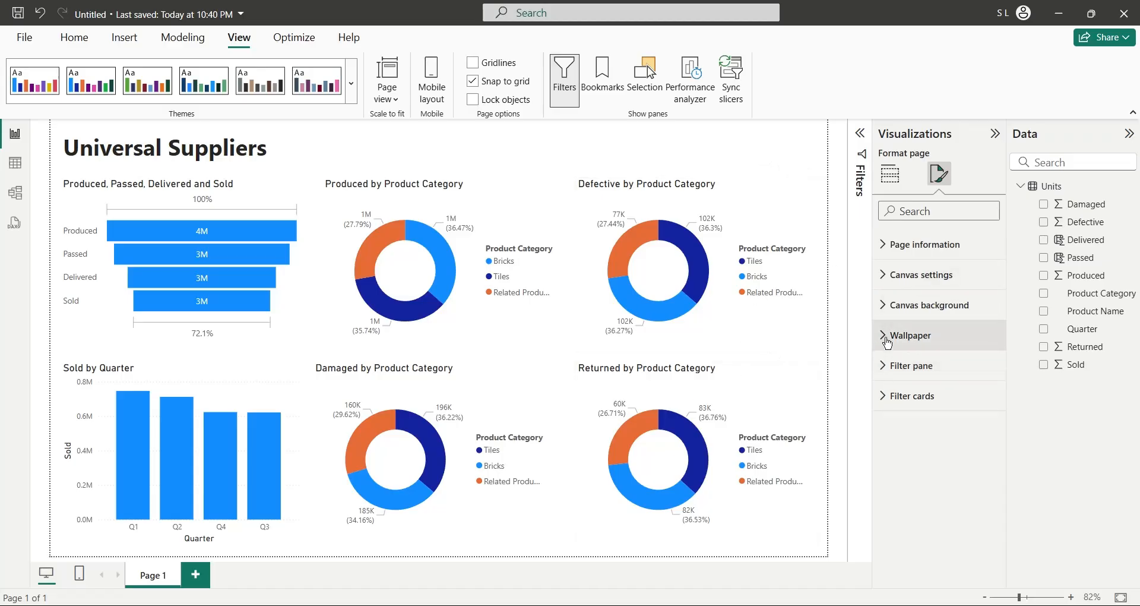
click(888, 280)
click(889, 280)
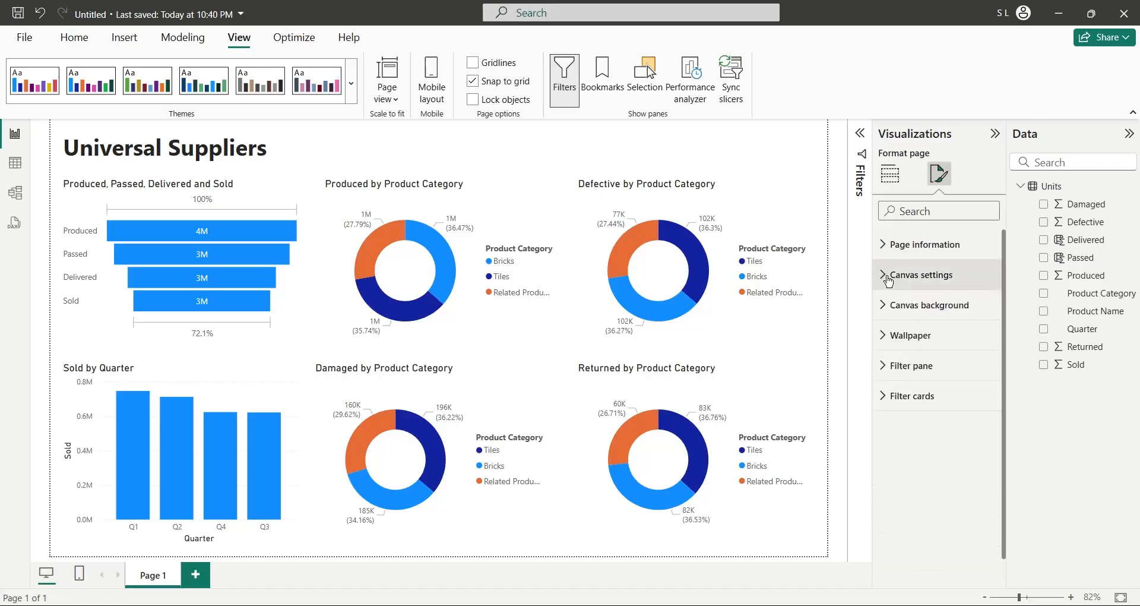
click(894, 305)
click(903, 355)
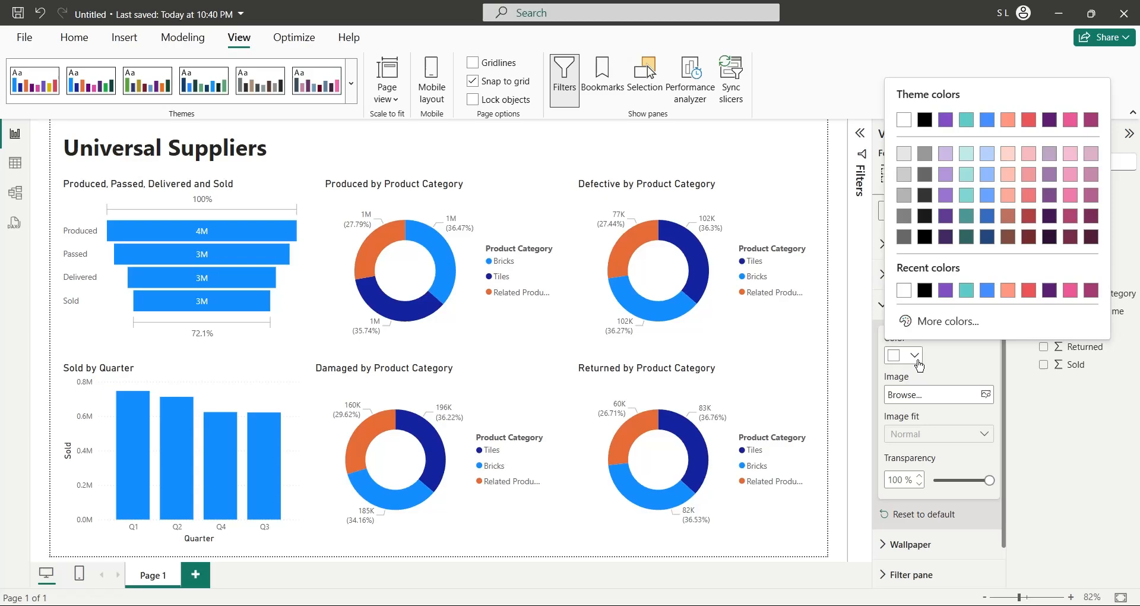
click(923, 290)
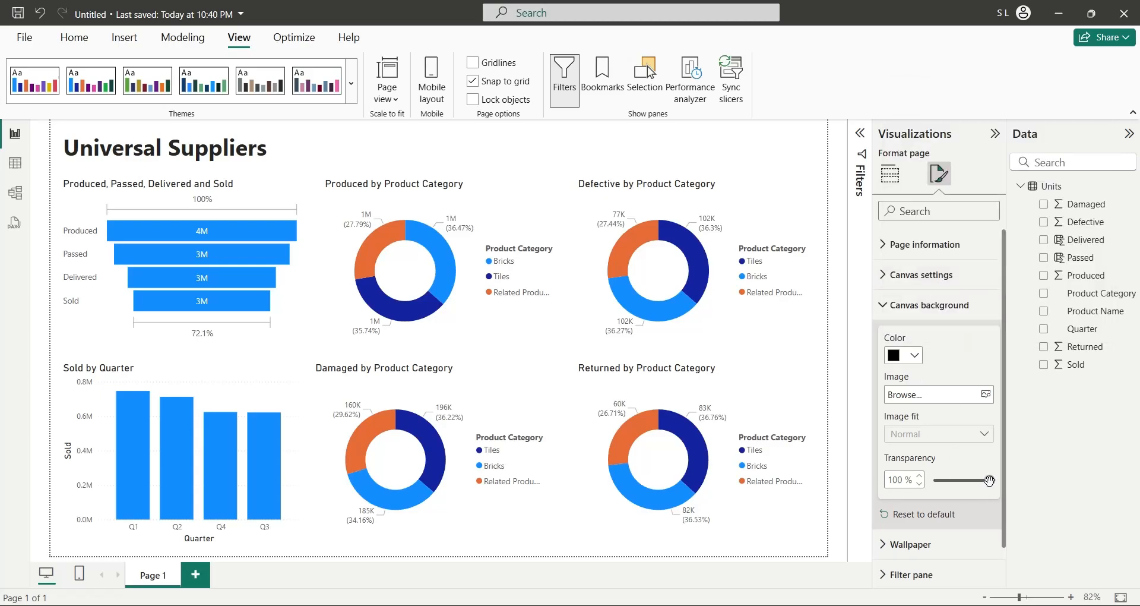
drag(989, 480, 930, 480)
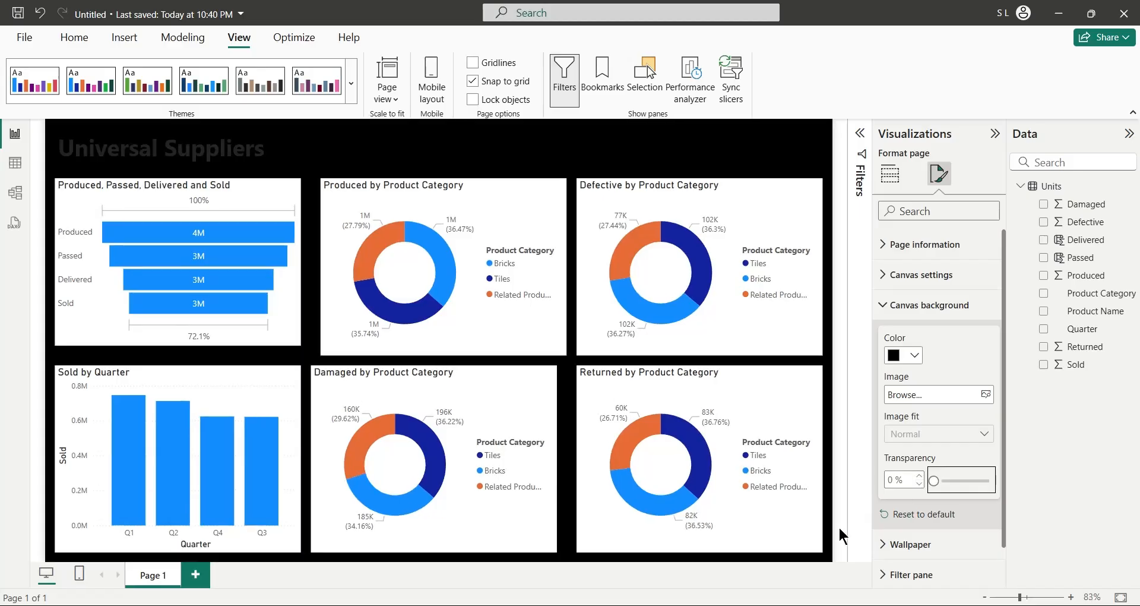
Change the font color of the Universal Suppliers title to white
click(288, 168)
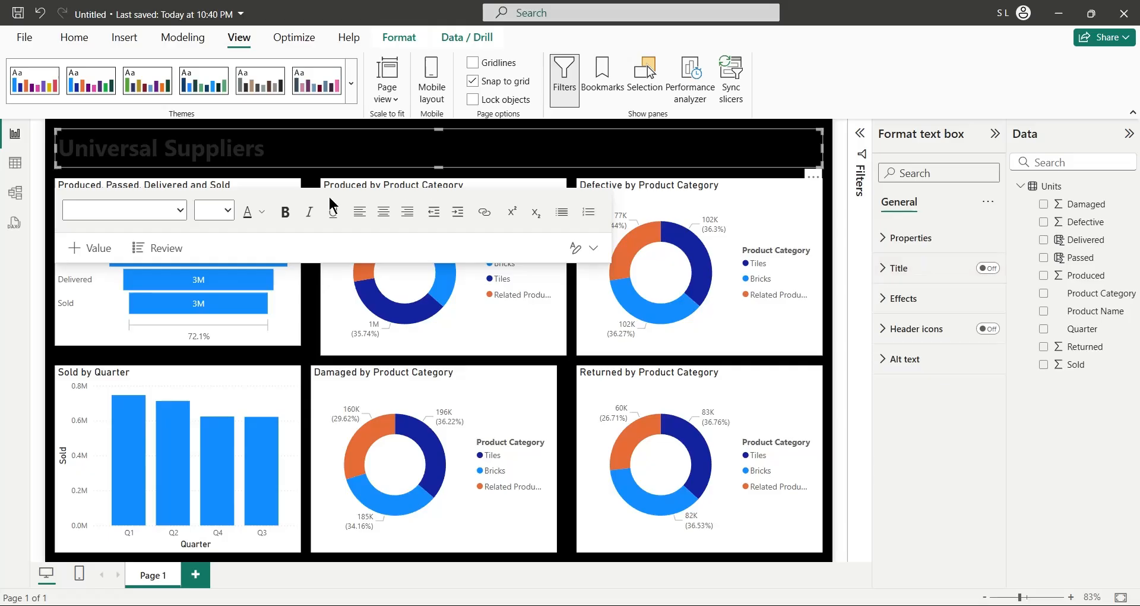
click(225, 140)
triple_click(225, 141)
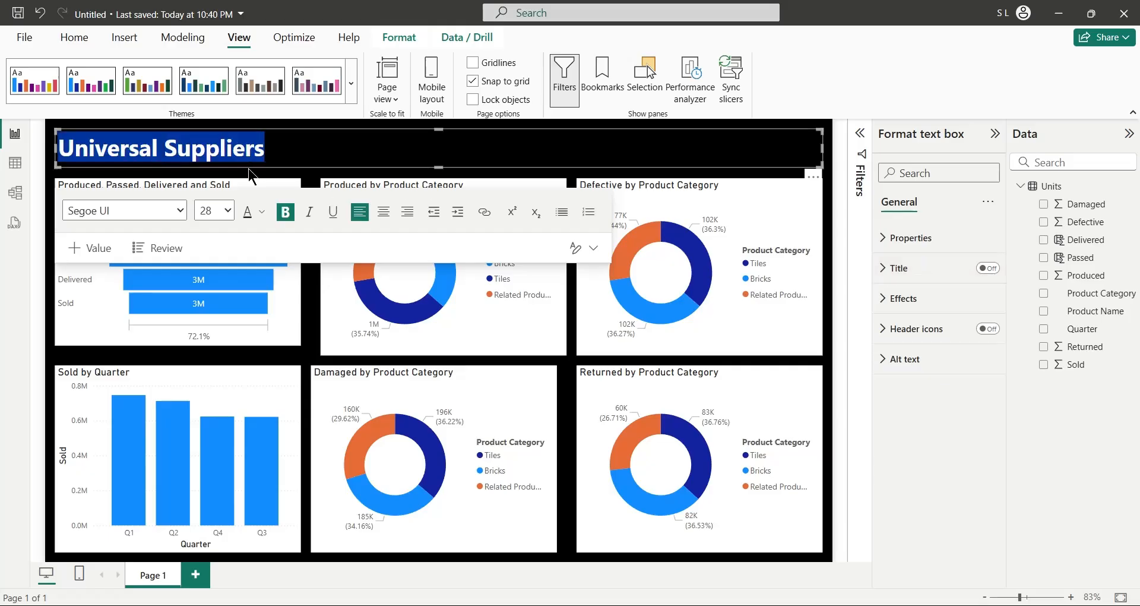
click(265, 216)
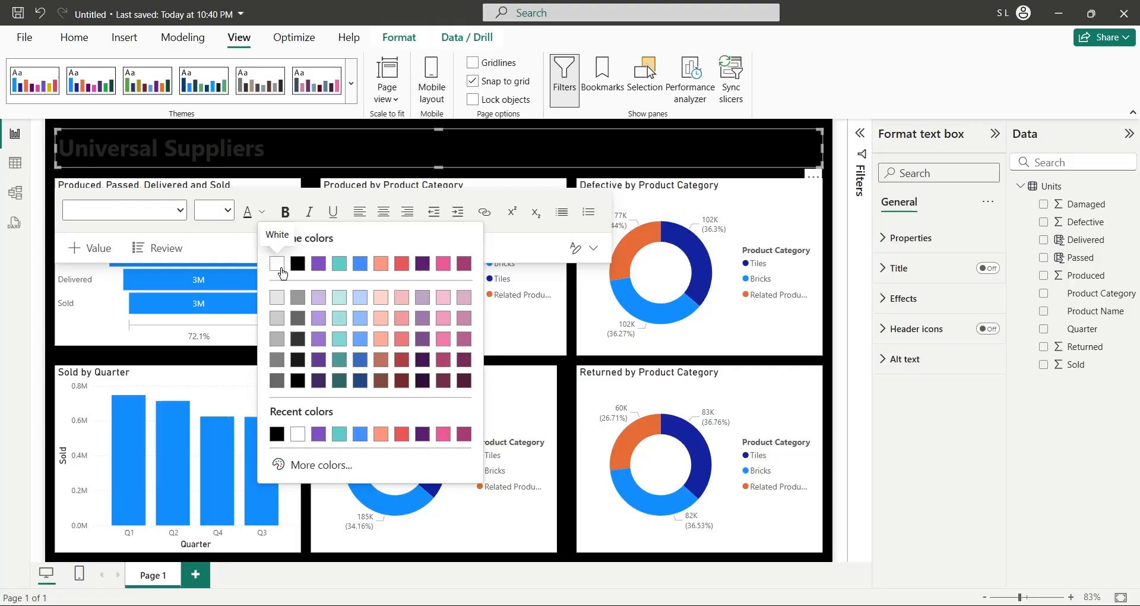
click(280, 267)
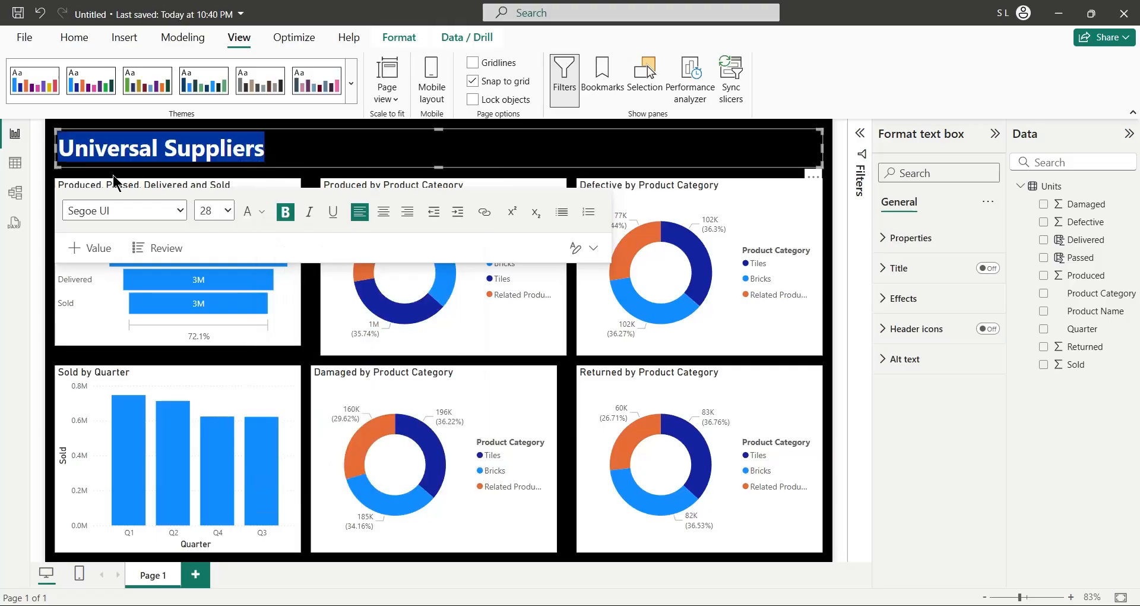
click(93, 173)
click(89, 156)
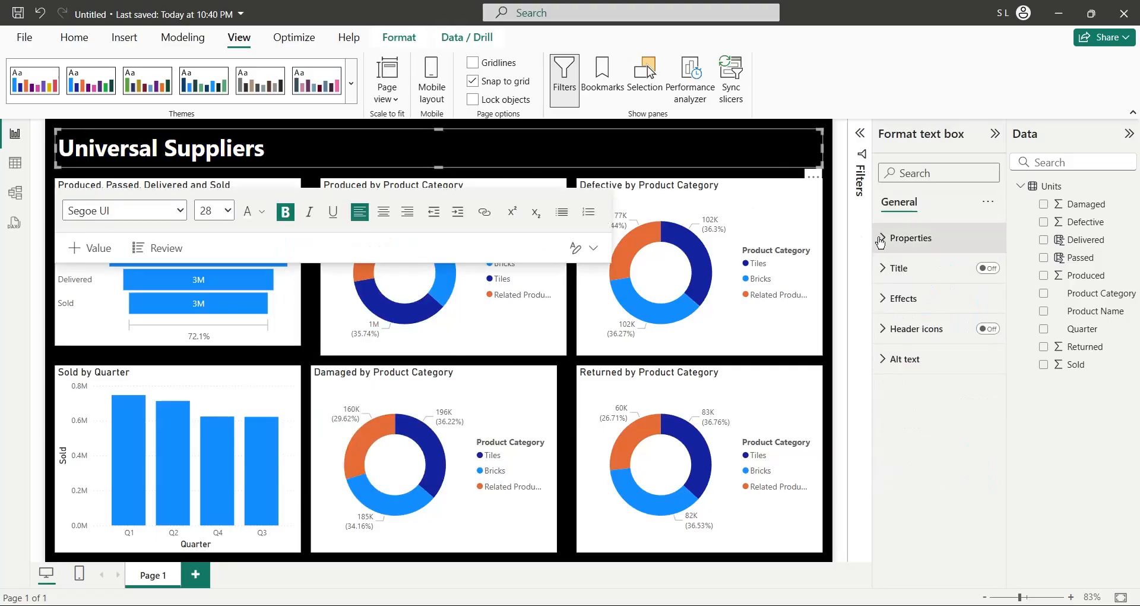
Turn on a visual border for the title text box with 5 px rounded corners
click(903, 299)
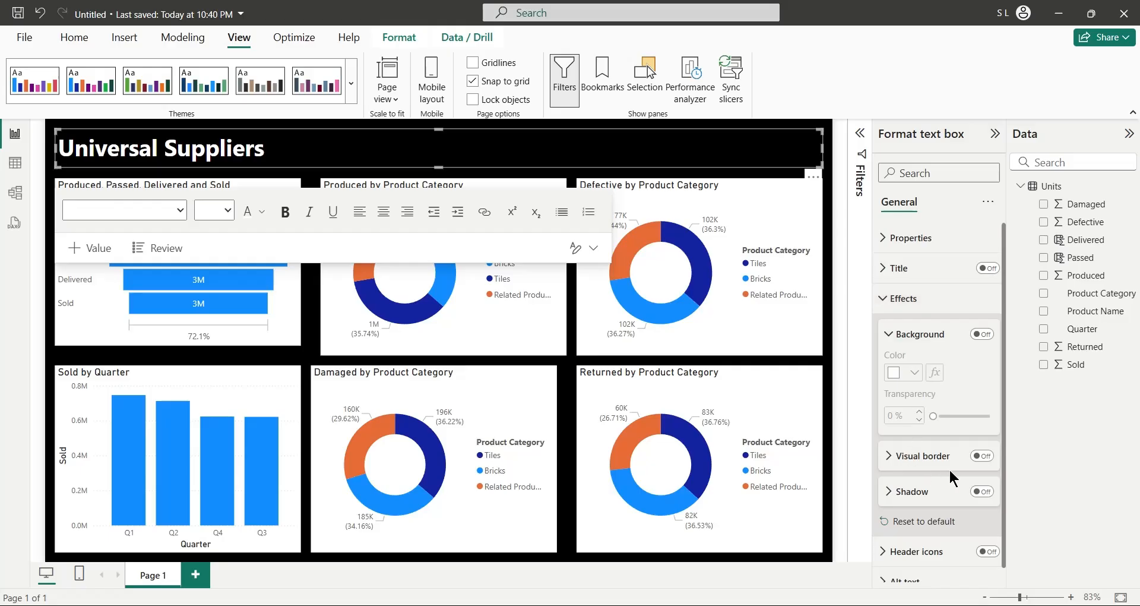
click(981, 456)
click(904, 459)
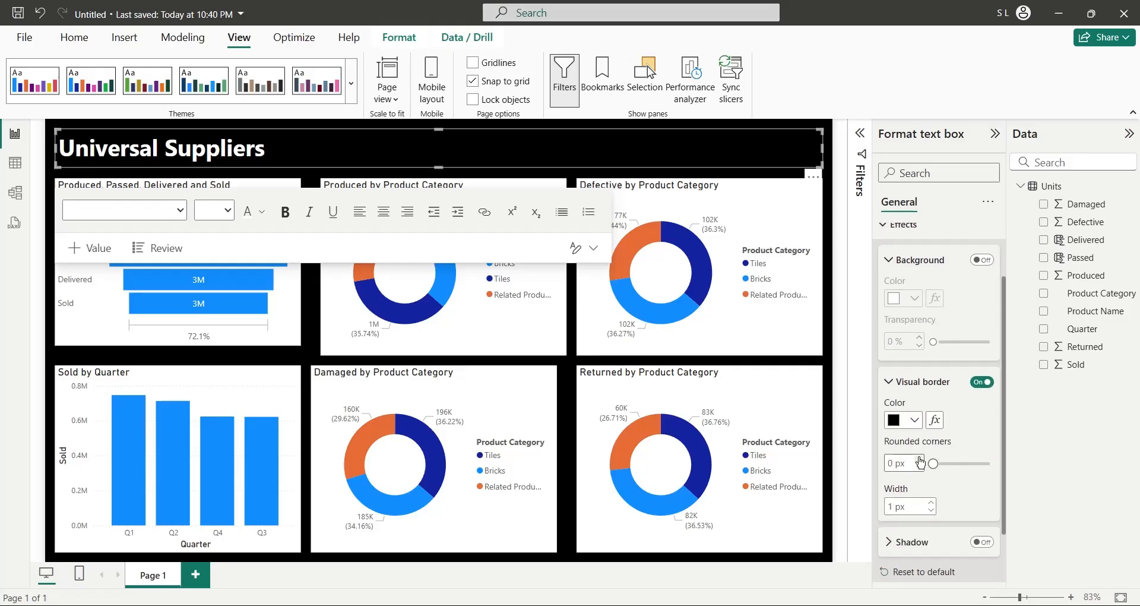
click(920, 459)
click(919, 459)
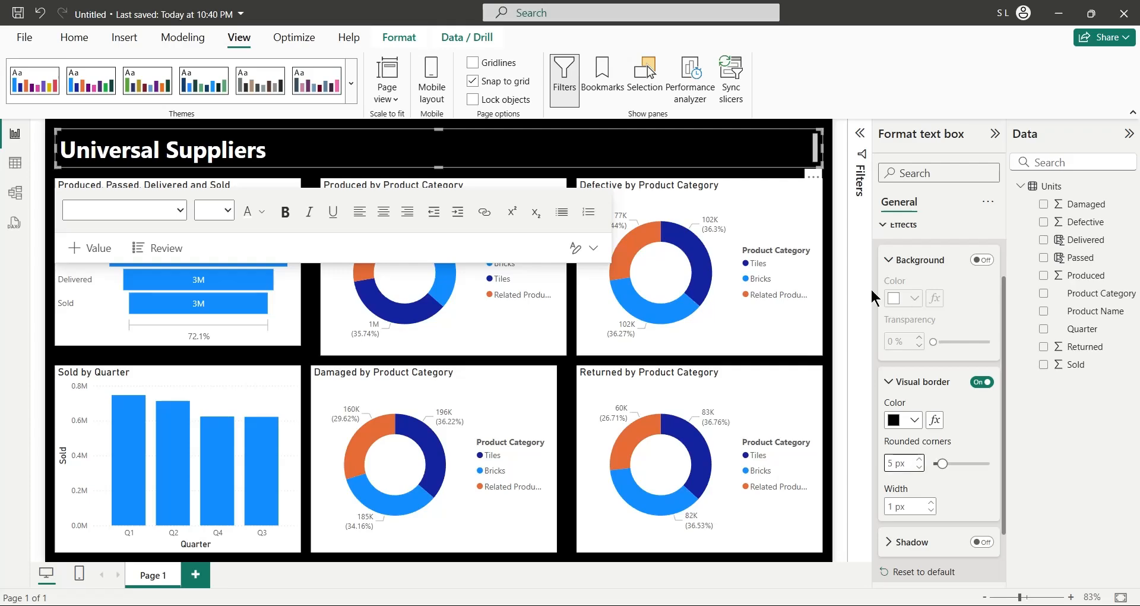
Turn on the title text box's background and fill it with Black, 20% lighter
click(798, 149)
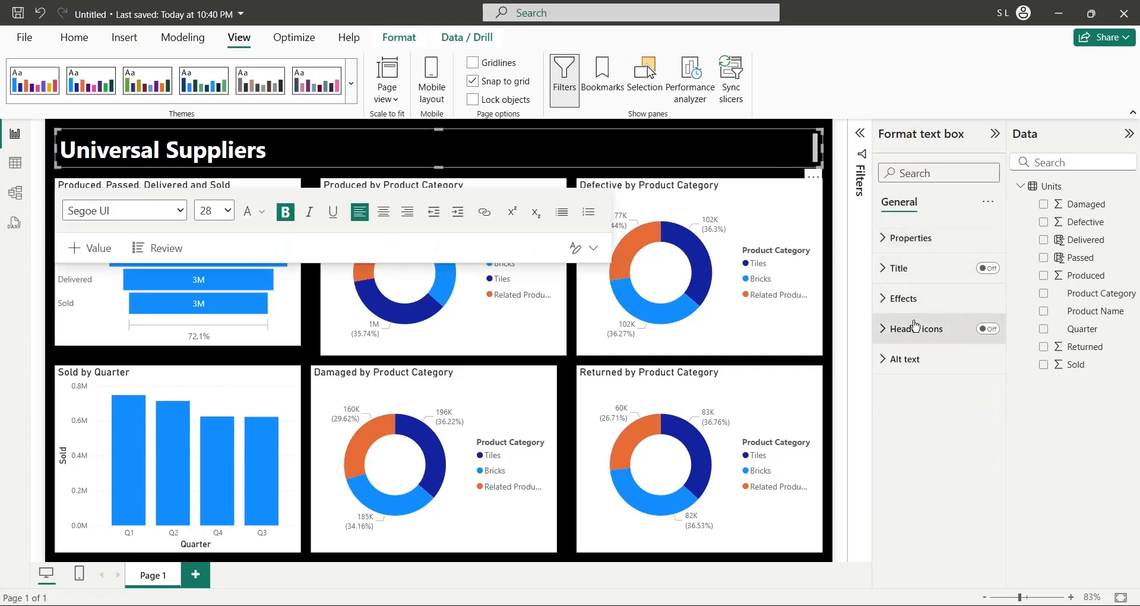
click(903, 298)
click(994, 334)
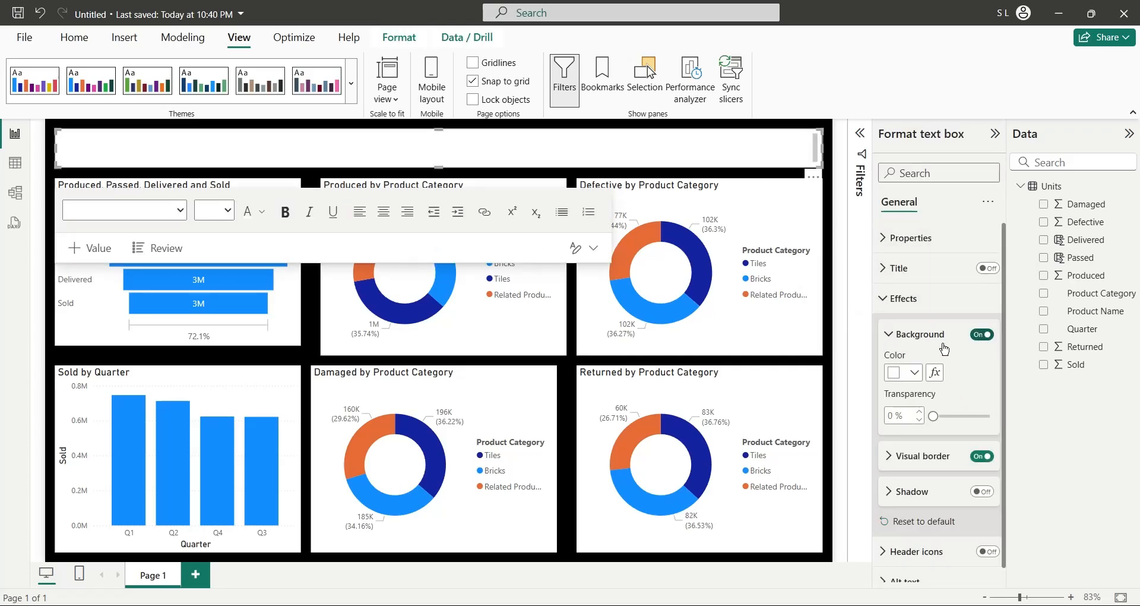
click(914, 371)
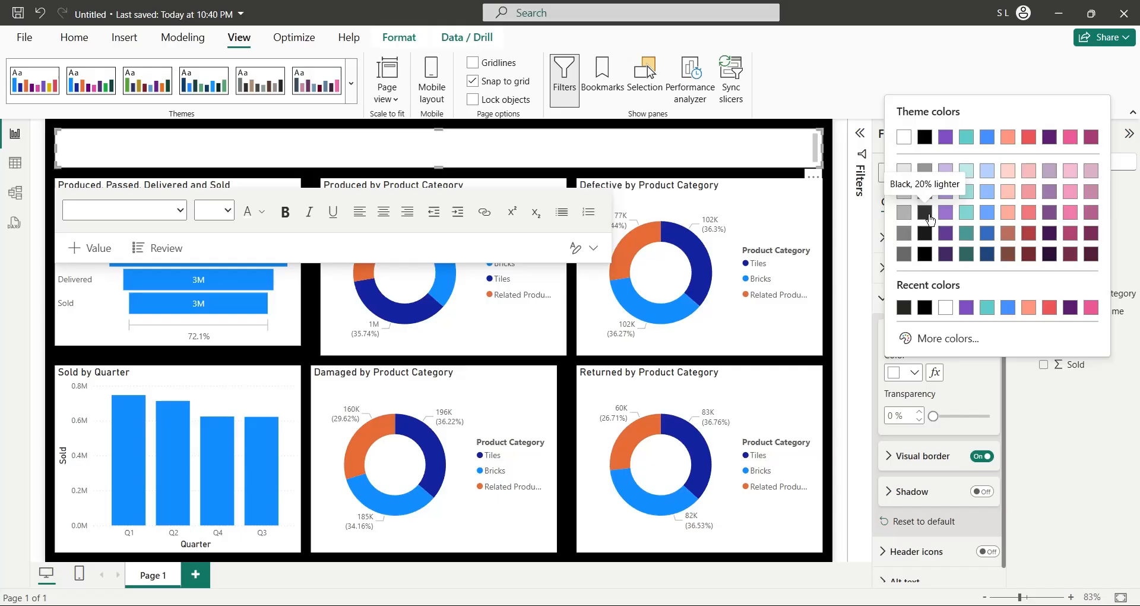
click(926, 215)
click(842, 223)
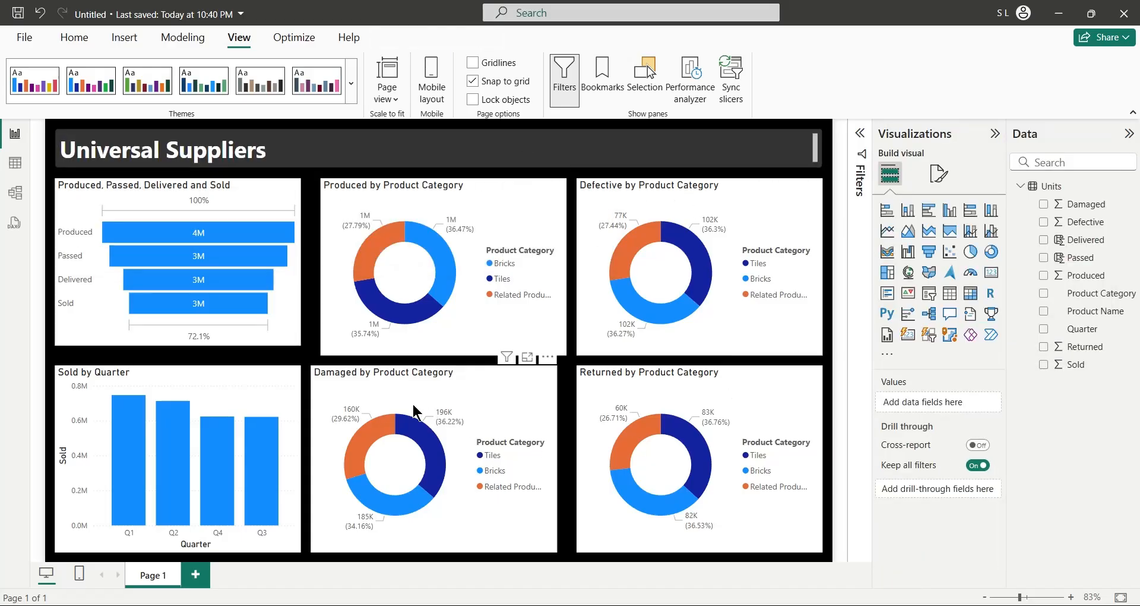
Set the funnel chart's background color to Black, 20% lighter
click(263, 183)
click(939, 173)
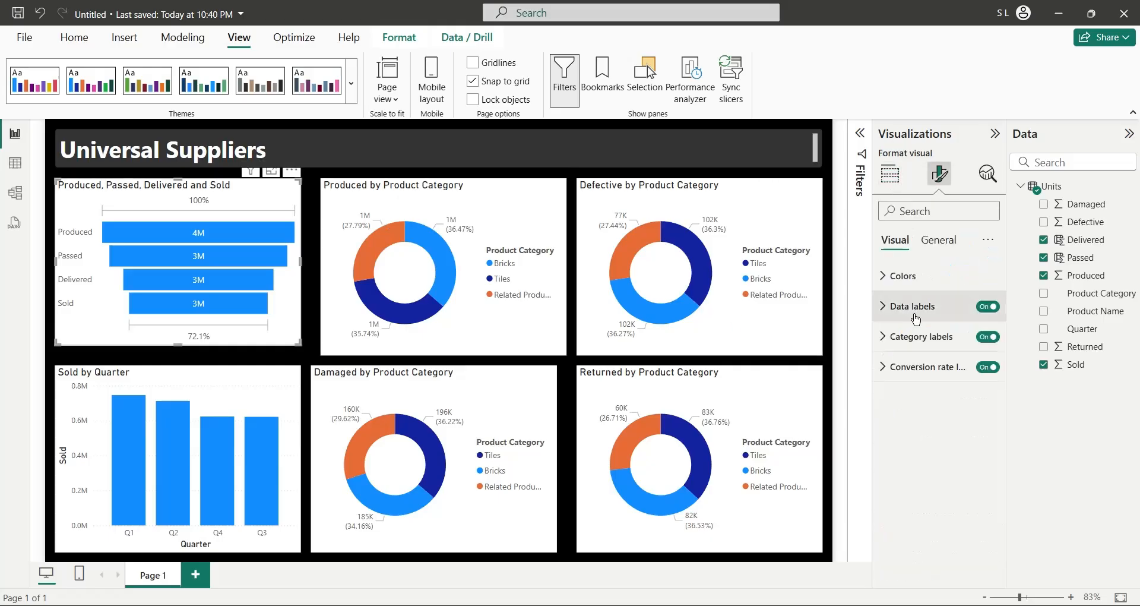
click(938, 239)
click(920, 338)
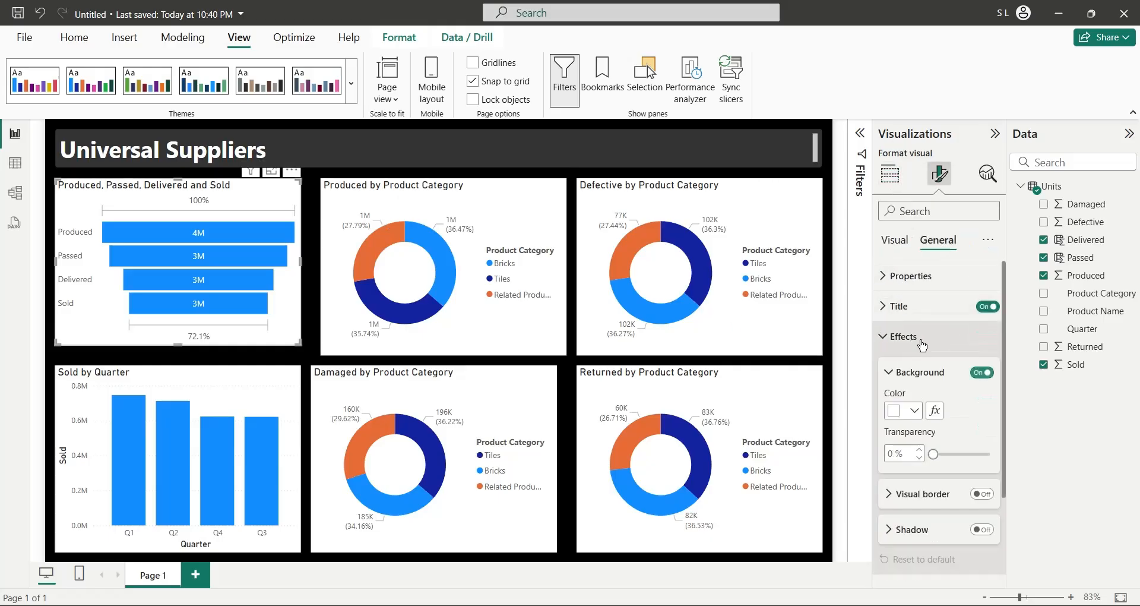
click(914, 411)
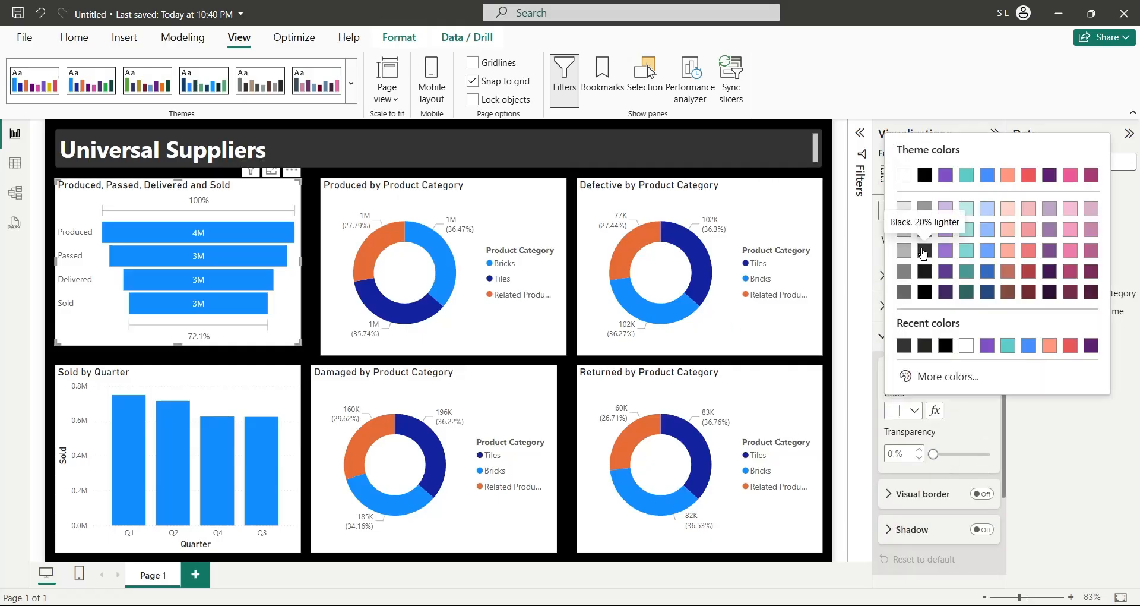
click(924, 252)
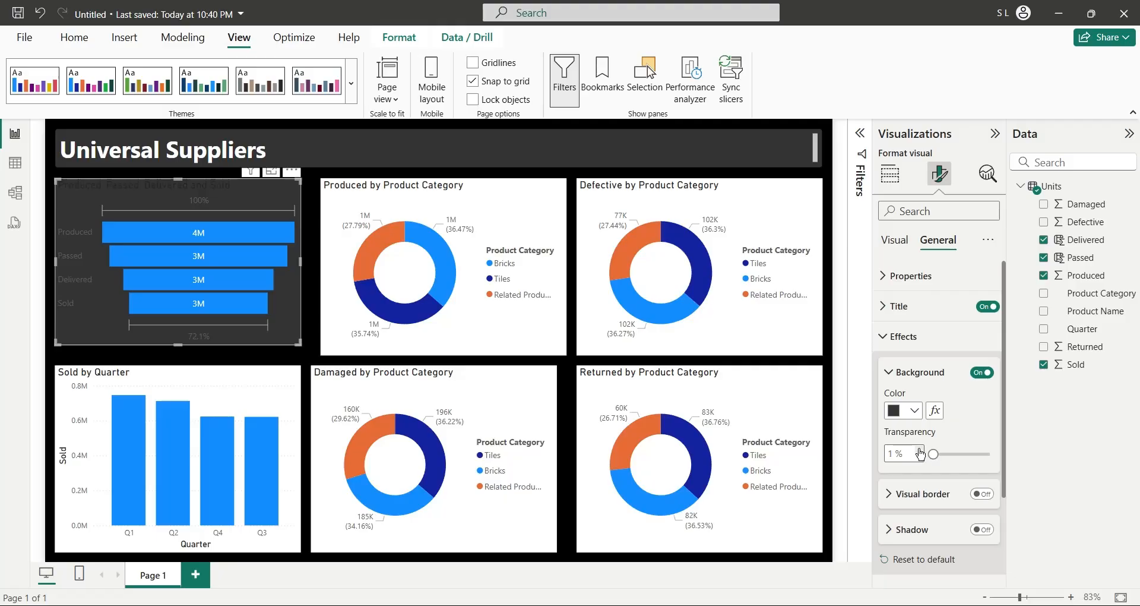
Turn on a visual border for the funnel chart with 5 px rounded corners
click(983, 494)
click(930, 496)
scroll(929, 490, down, 4)
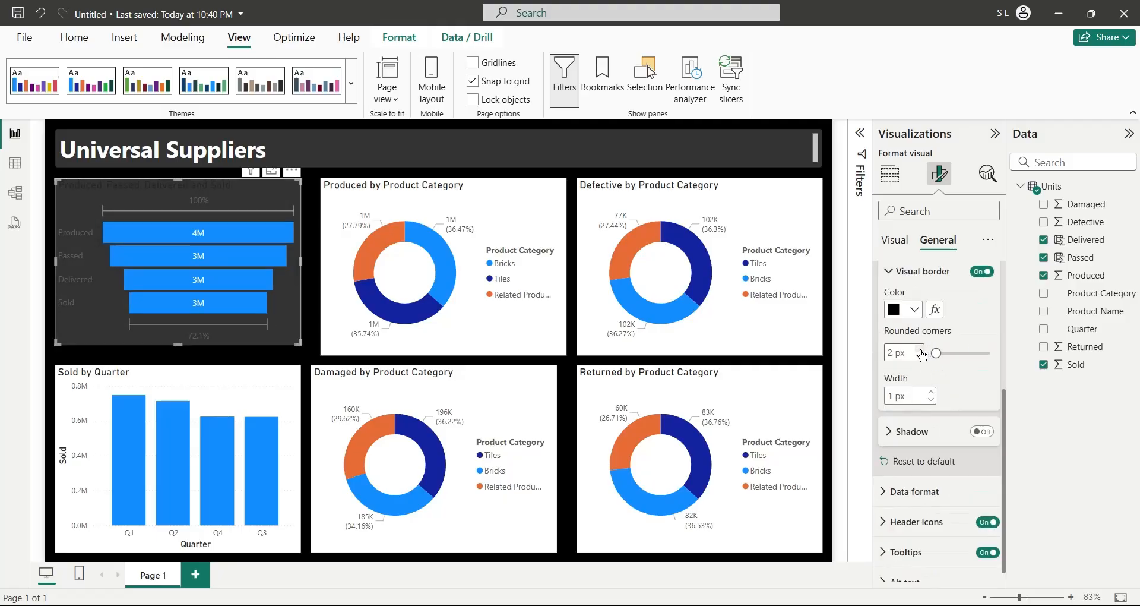
click(920, 350)
click(920, 349)
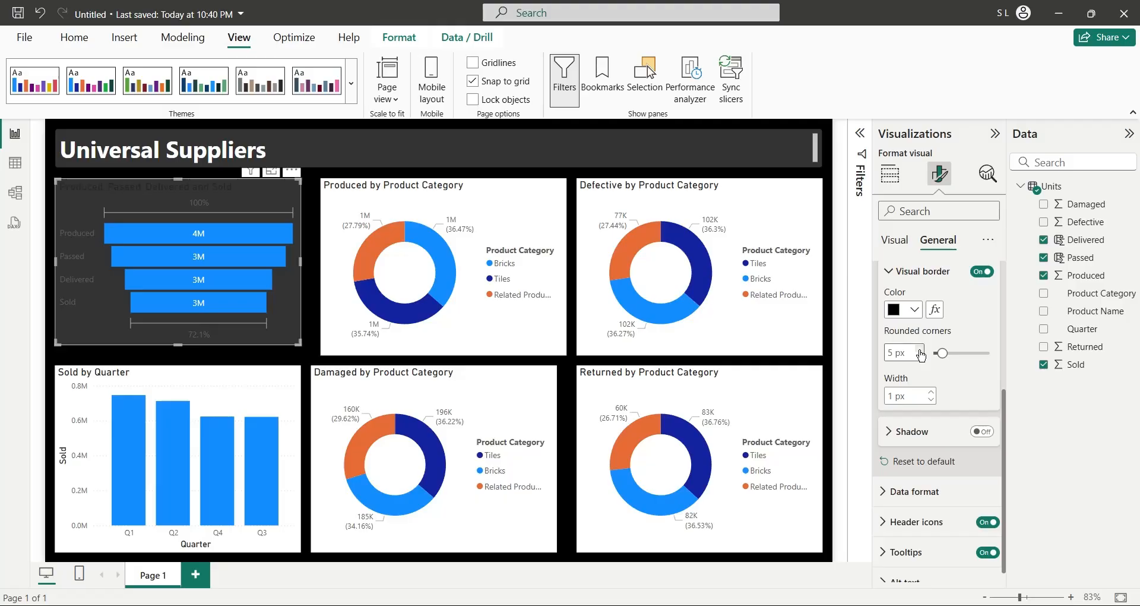
Turn on the visual border and shadow for the Produced by Product Category donut chart
click(513, 205)
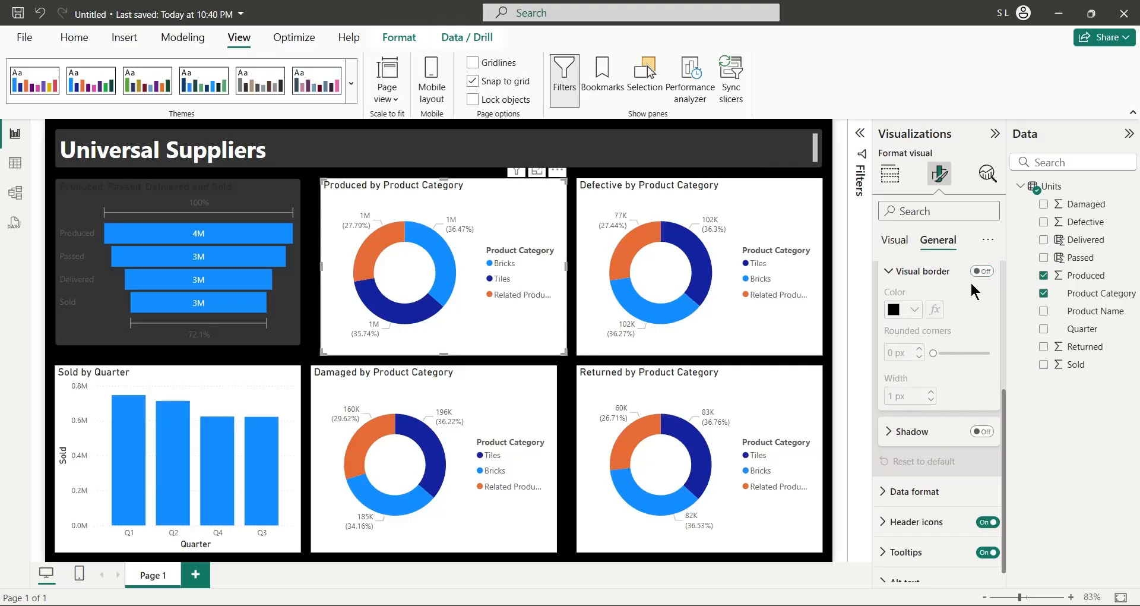
scroll(985, 315, up, 1)
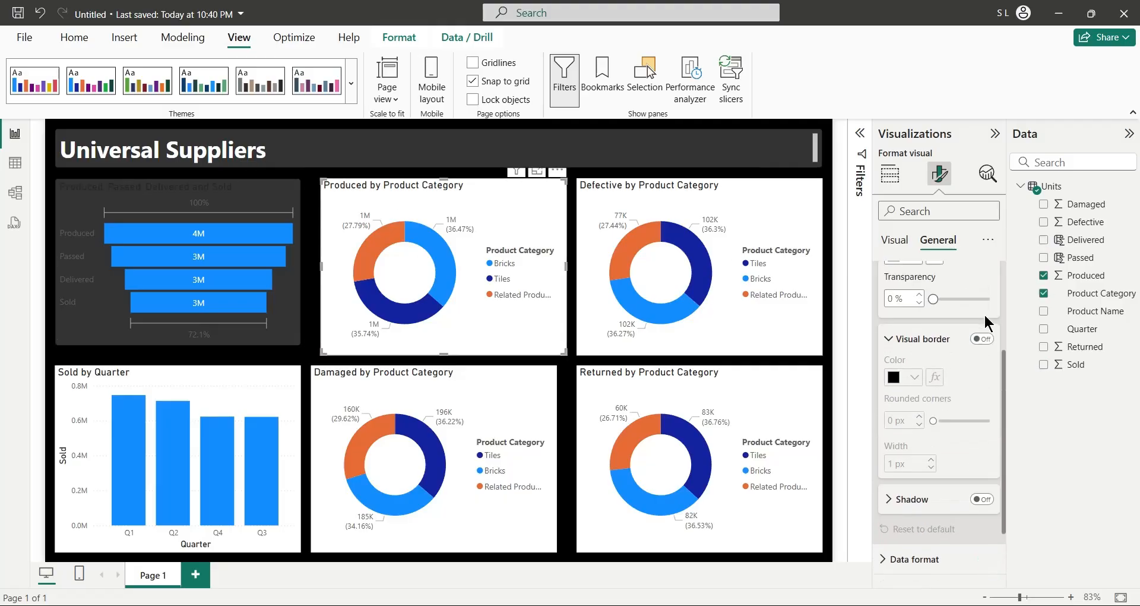
click(983, 347)
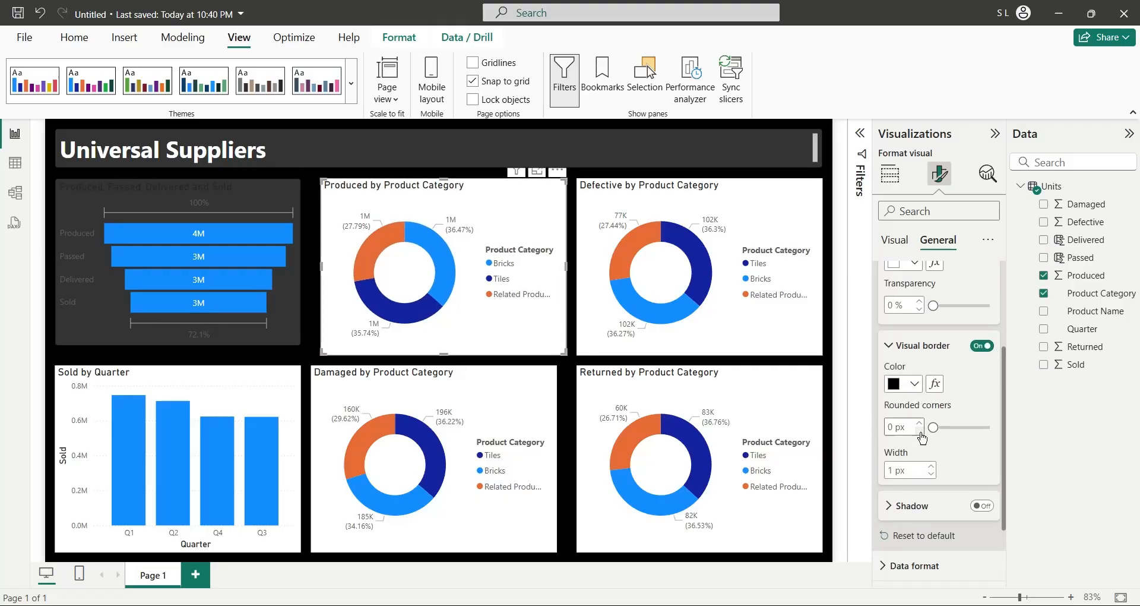
click(981, 505)
scroll(974, 451, down, 2)
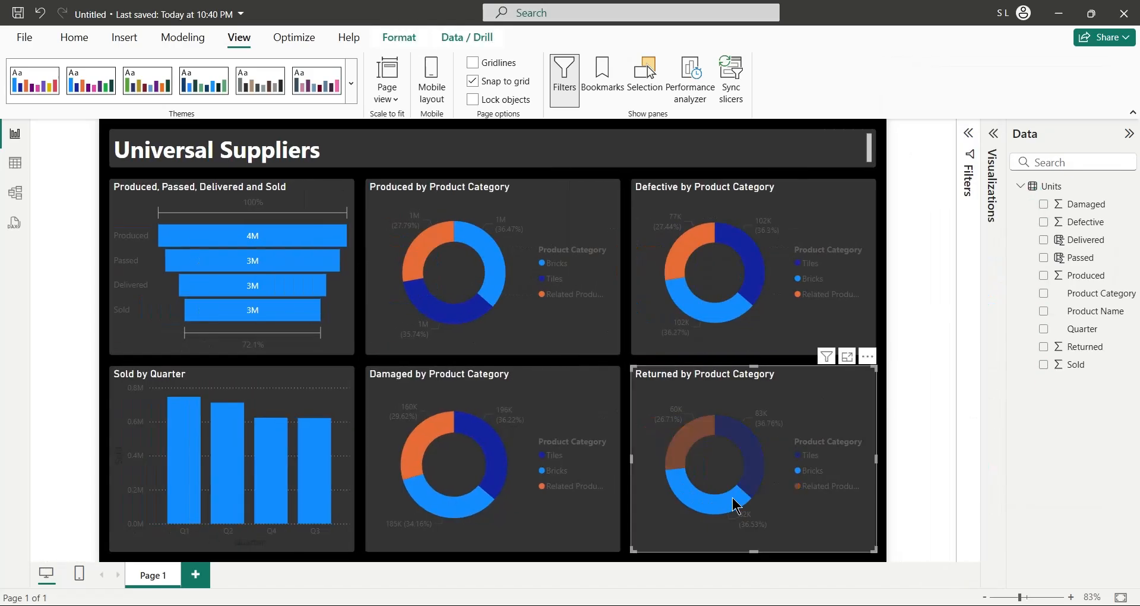
Cross-filter the report by Tiles and by Related Products in the Returned by Product Category donut, and clear the selection
click(746, 462)
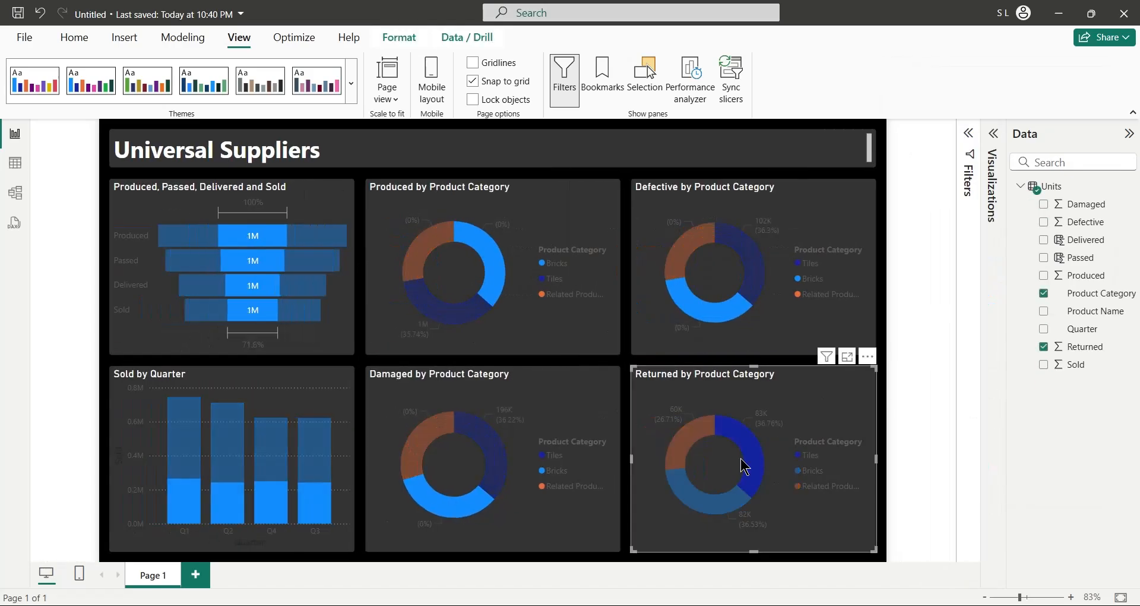
click(699, 432)
click(699, 427)
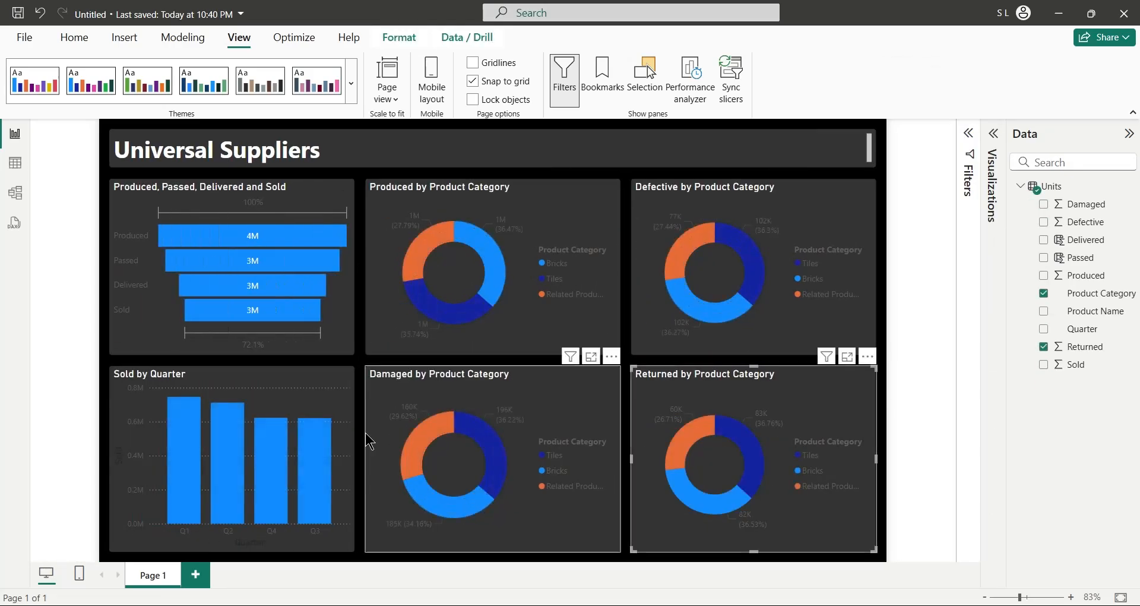
Cross-highlight the report by each quarter's bar in the Sold by Quarter chart, ending with Q2, and clear the selection
click(321, 466)
click(270, 466)
click(232, 466)
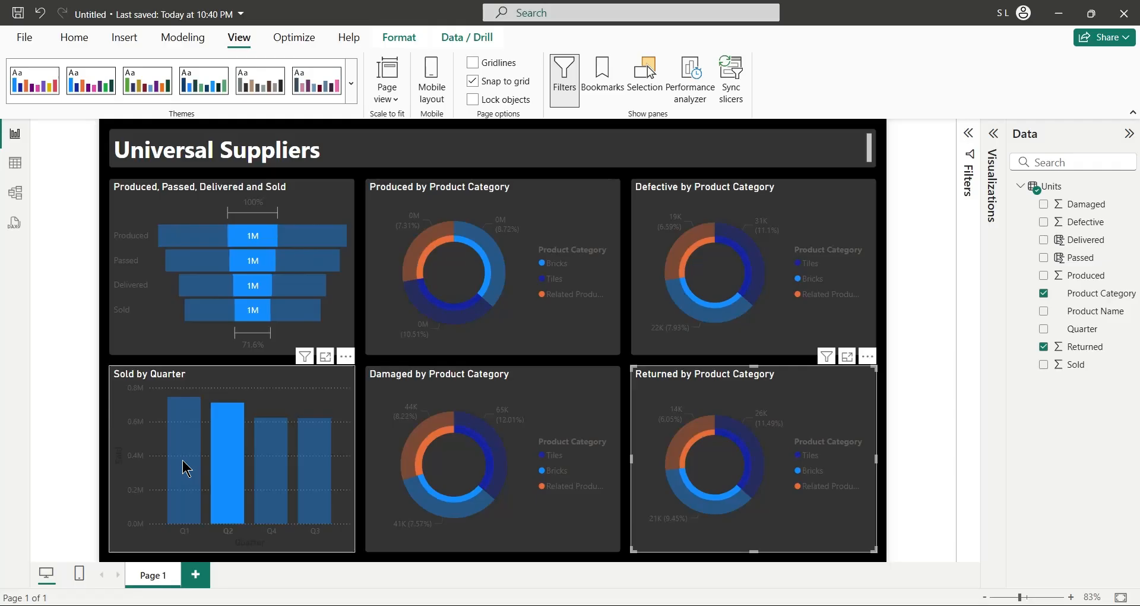
click(186, 468)
click(226, 447)
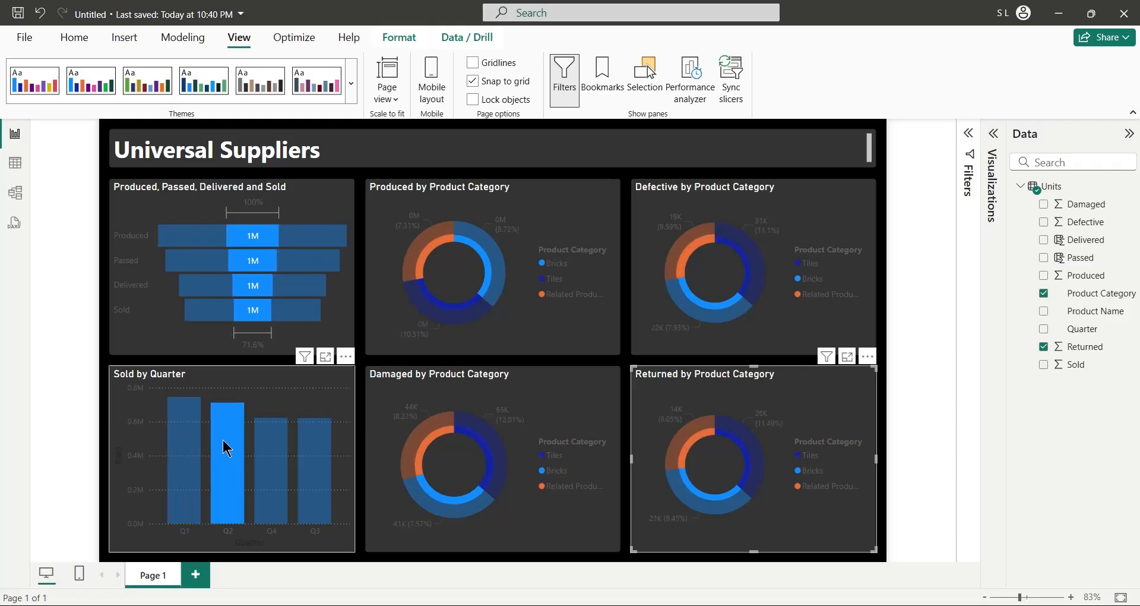
click(242, 451)
Test highlighting the Sold, Delivered, Passed and Produced stages in the funnel chart twice, and clear the selection
click(273, 308)
click(273, 285)
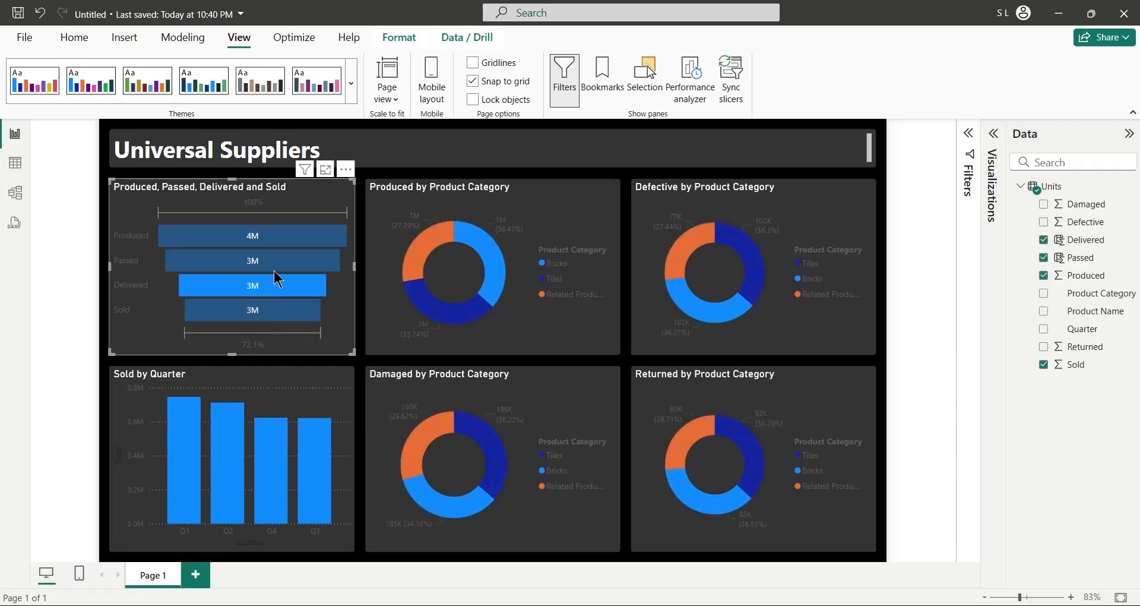
click(275, 262)
click(277, 236)
click(265, 310)
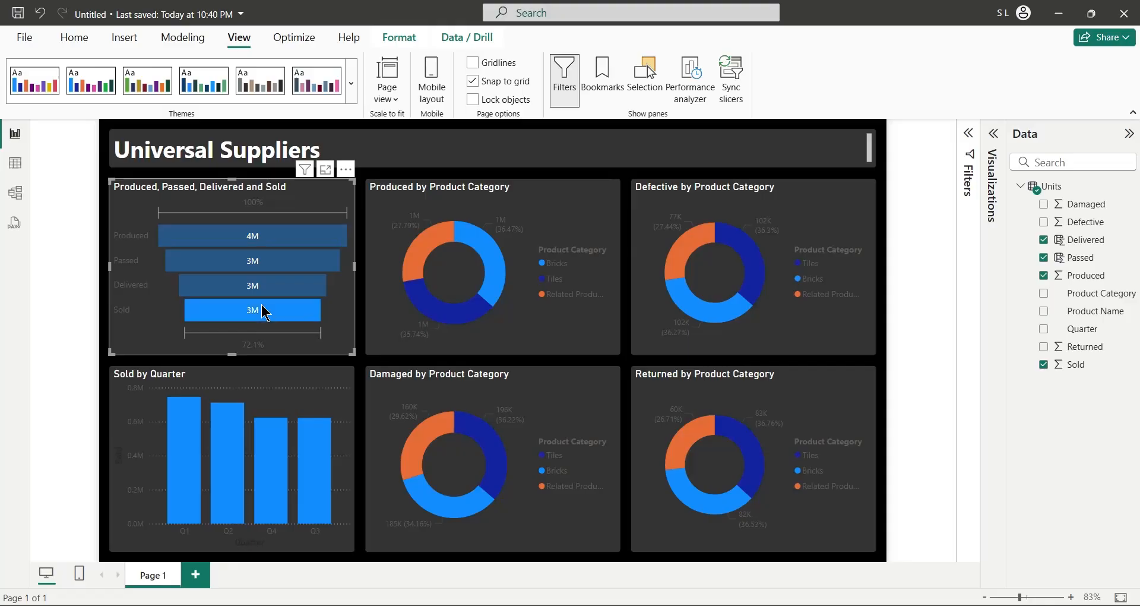
click(269, 289)
click(277, 262)
click(284, 238)
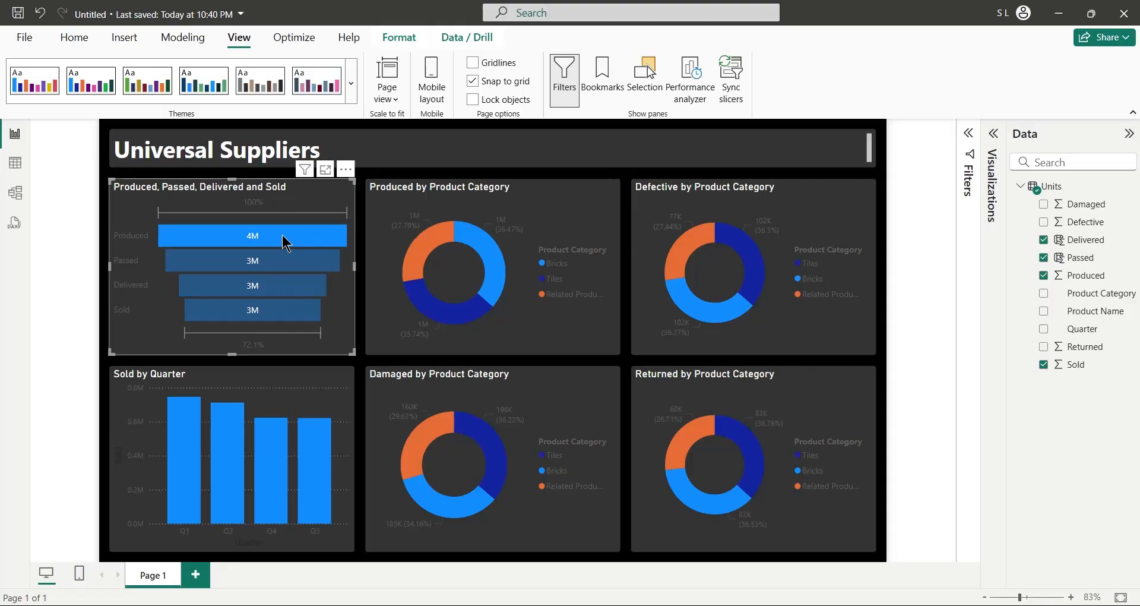
click(278, 314)
click(262, 310)
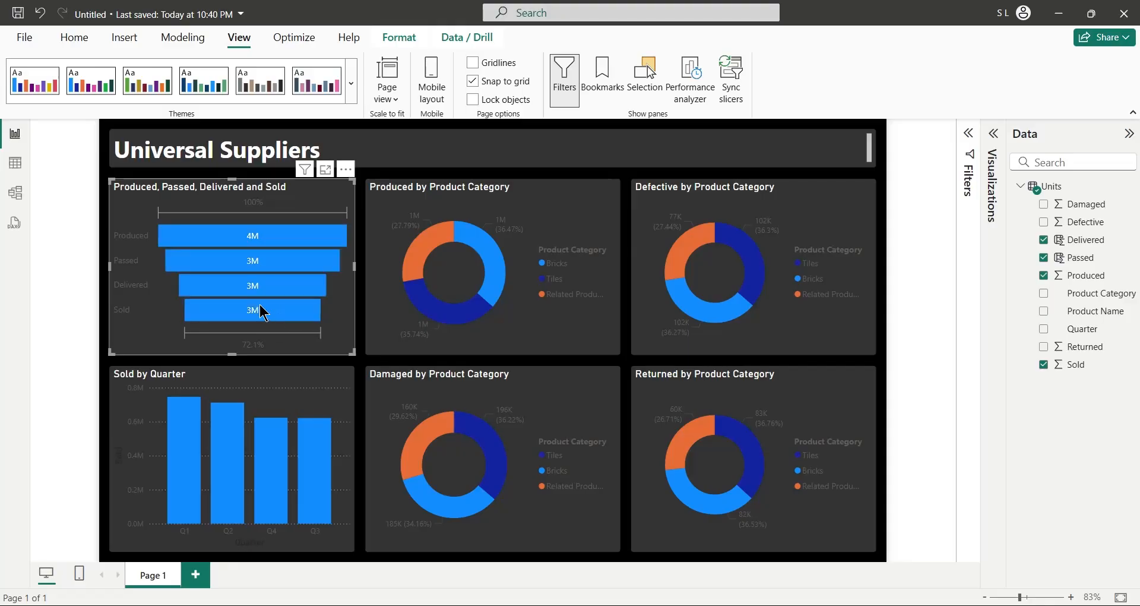